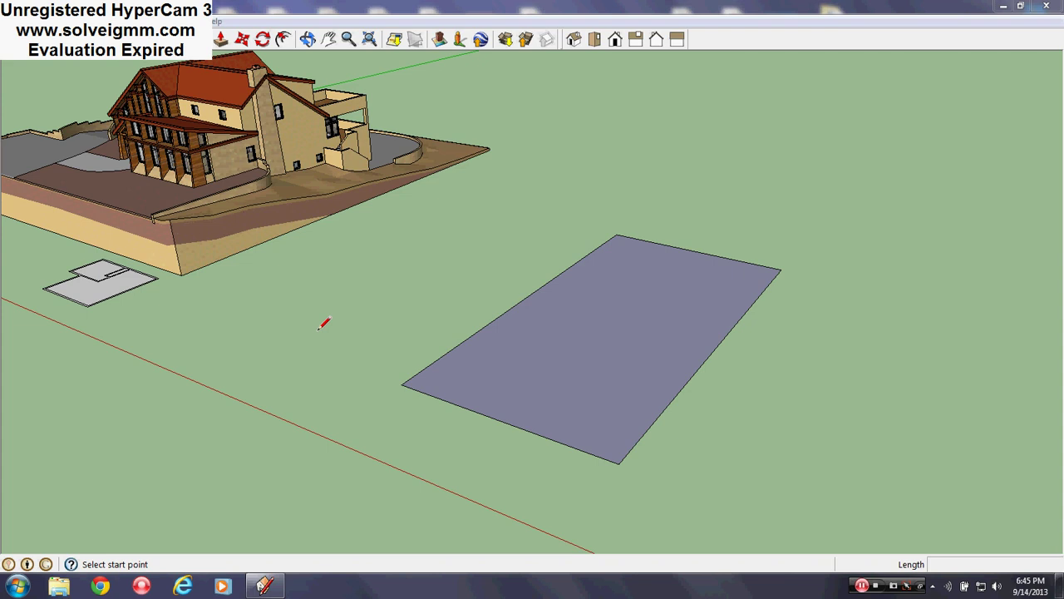
# Step: Examine the sample house model's sloping terrain and stepped retaining walls from several sides
pyautogui.moveTo(675, 334)
pyautogui.mouseDown(button='middle')
pyautogui.moveTo(452, 420)
pyautogui.moveTo(207, 446)
pyautogui.moveTo(308, 380)
pyautogui.moveTo(663, 433)
pyautogui.moveTo(822, 421)
pyautogui.mouseUp(button='middle')
pyautogui.moveTo(672, 393)
pyautogui.mouseDown(button='middle')
pyautogui.moveTo(621, 297)
pyautogui.moveTo(466, 151)
pyautogui.moveTo(277, 218)
pyautogui.moveTo(332, 177)
pyautogui.mouseUp(button='middle')
pyautogui.scroll(3, 440, 144)
pyautogui.scroll(1, 333, 177)
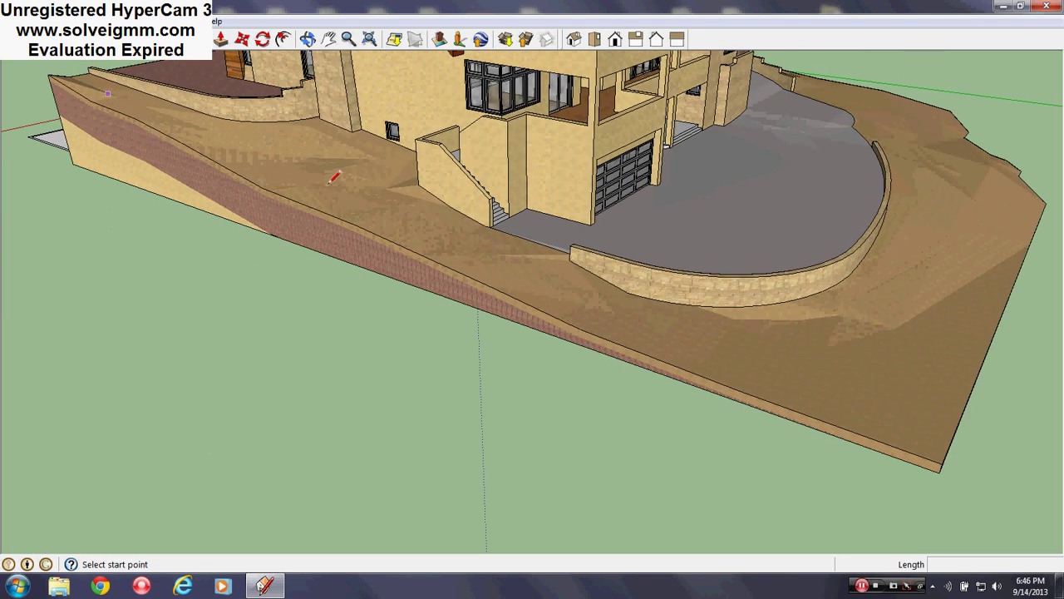
pyautogui.scroll(-5, 582, 287)
pyautogui.moveTo(507, 261)
pyautogui.mouseDown(button='middle')
pyautogui.moveTo(257, 316)
pyautogui.moveTo(238, 304)
pyautogui.moveTo(751, 264)
pyautogui.moveTo(805, 185)
pyautogui.mouseUp(button='middle')
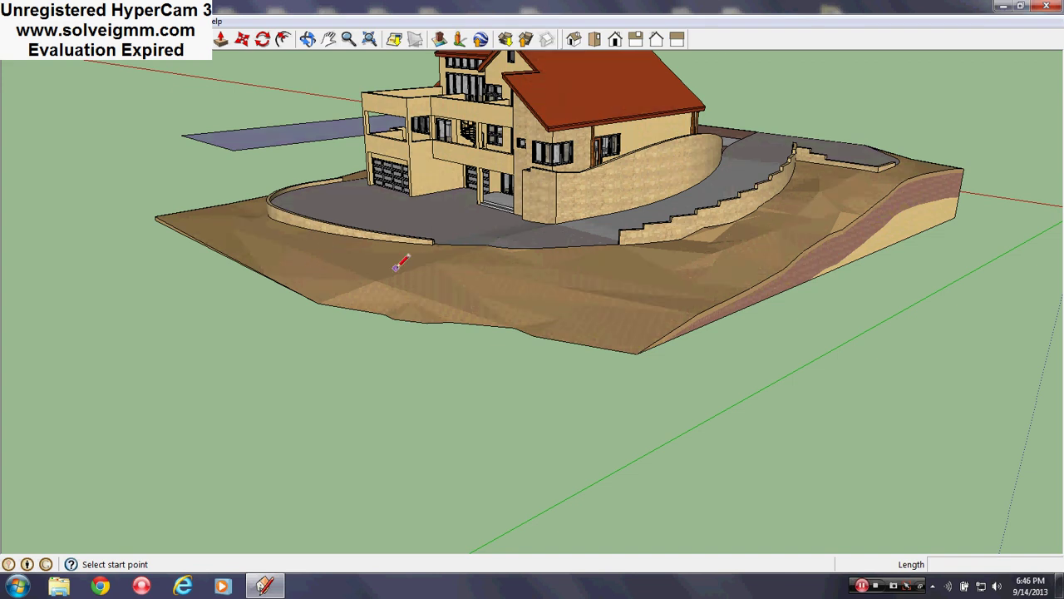
pyautogui.moveTo(464, 235)
pyautogui.mouseDown(button='middle')
pyautogui.moveTo(440, 435)
pyautogui.moveTo(477, 466)
pyautogui.moveTo(889, 324)
pyautogui.mouseUp(button='middle')
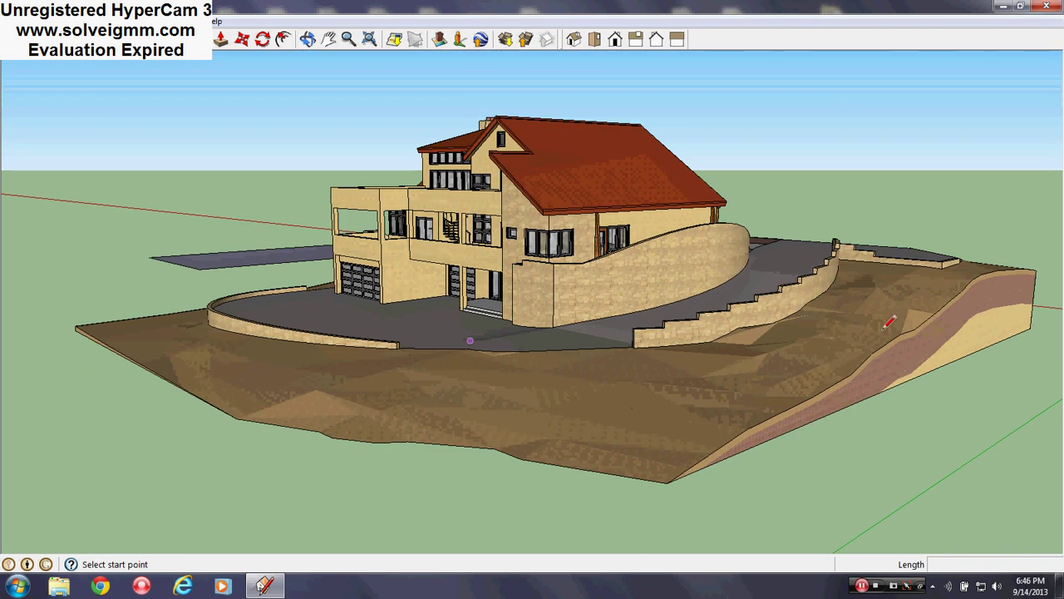
pyautogui.moveTo(948, 279)
pyautogui.mouseDown(button='middle')
pyautogui.moveTo(905, 302)
pyautogui.moveTo(794, 283)
pyautogui.moveTo(807, 304)
pyautogui.moveTo(446, 367)
pyautogui.moveTo(879, 408)
pyautogui.moveTo(504, 408)
pyautogui.moveTo(408, 473)
pyautogui.moveTo(750, 449)
pyautogui.moveTo(649, 427)
pyautogui.moveTo(667, 397)
pyautogui.moveTo(546, 361)
pyautogui.moveTo(650, 383)
pyautogui.mouseUp(button='middle')
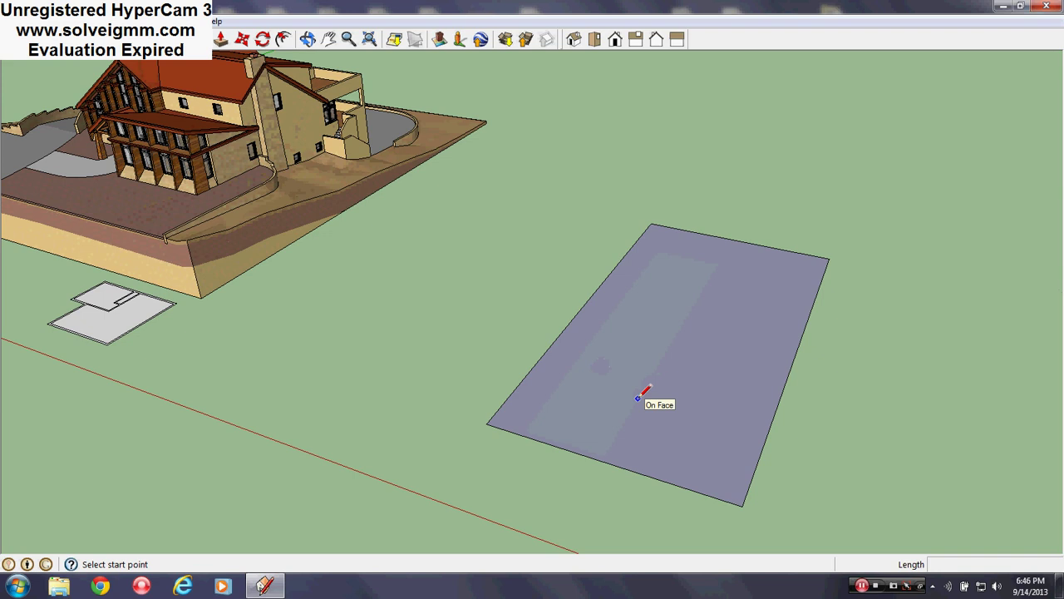
# Step: Try drawing a line along the sample terrain's sloped side, between its highest and lowest corners and back
pyautogui.moveTo(638, 397)
pyautogui.mouseDown(button='middle')
pyautogui.moveTo(535, 369)
pyautogui.moveTo(433, 316)
pyautogui.moveTo(253, 192)
pyautogui.mouseUp(button='middle')
pyautogui.click(248, 280)
pyautogui.moveTo(352, 297); pyautogui.dragTo(393, 259, button='middle')
pyautogui.scroll(3, 607, 283)
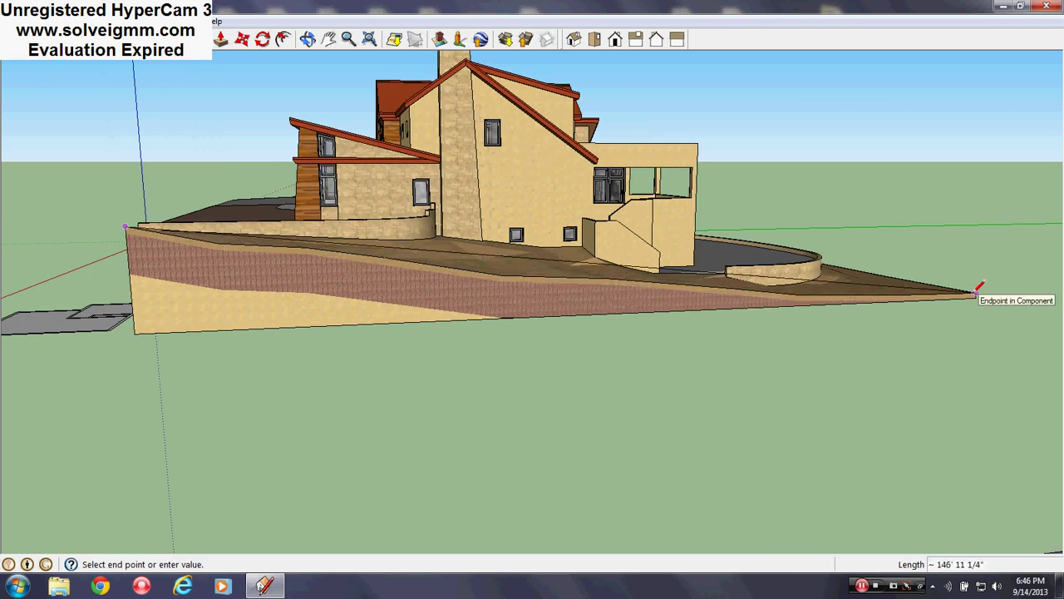
pyautogui.click(978, 290)
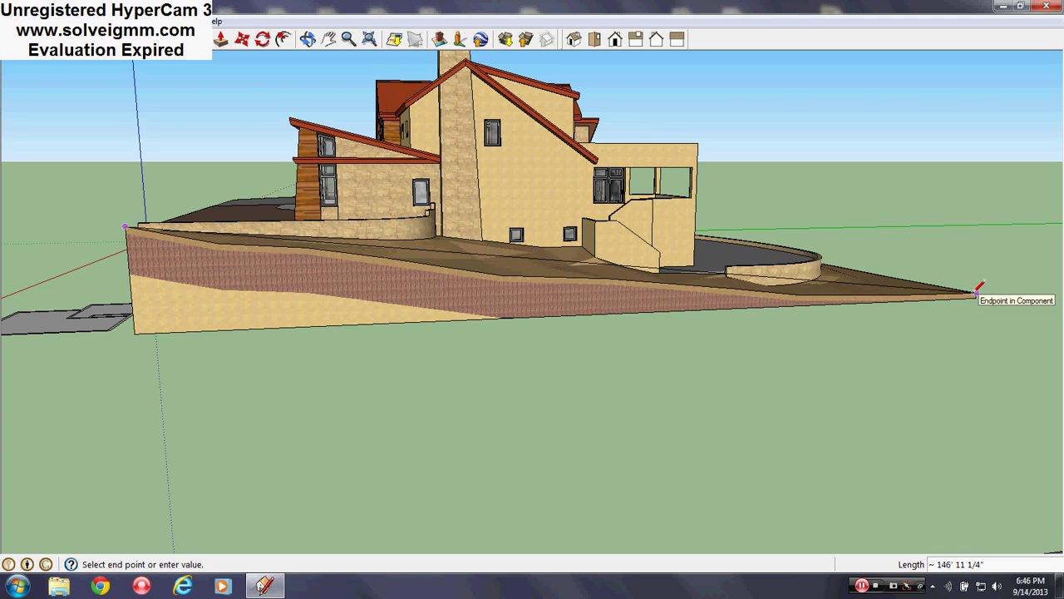
pyautogui.moveTo(772, 180); pyautogui.dragTo(316, 233, button='middle')
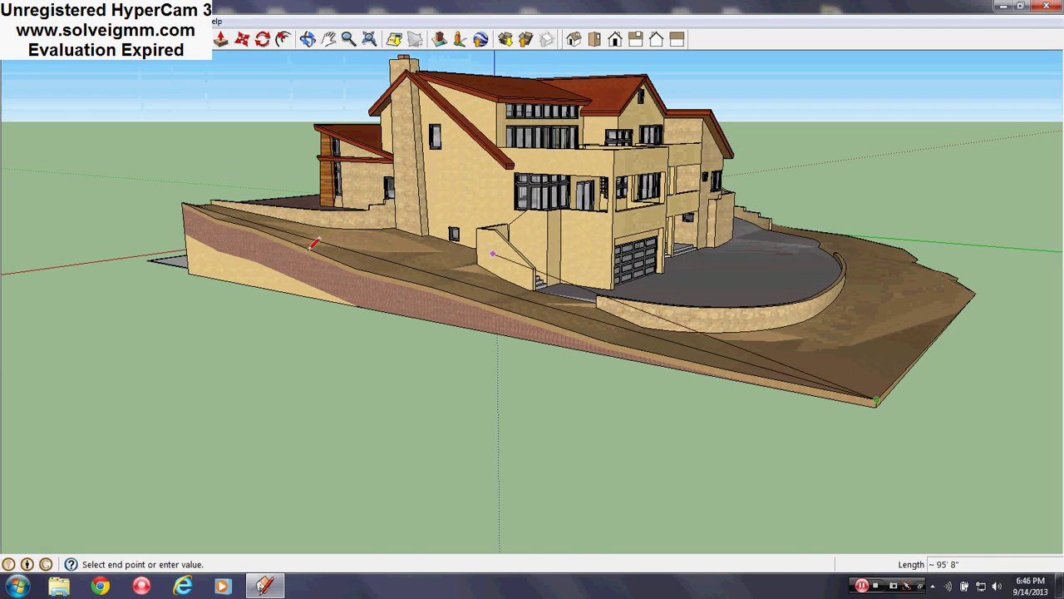
pyautogui.click(181, 203)
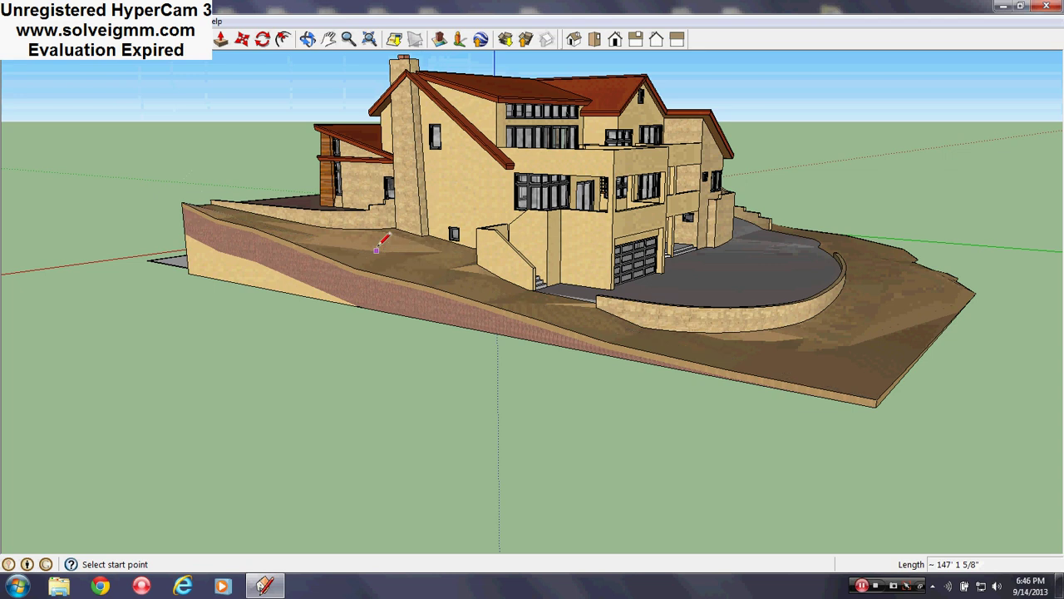
# Step: Measure the flat rectangle's short and long sides with the Line tool, starting from one corner
pyautogui.moveTo(302, 143); pyautogui.dragTo(216, 166, button='middle')
pyautogui.scroll(-2, 366, 204)
pyautogui.keyDown('shift'); pyautogui.moveTo(1005, 347); pyautogui.dragTo(873, 354, button='middle'); pyautogui.keyUp('shift')
pyautogui.scroll(2, 743, 347)
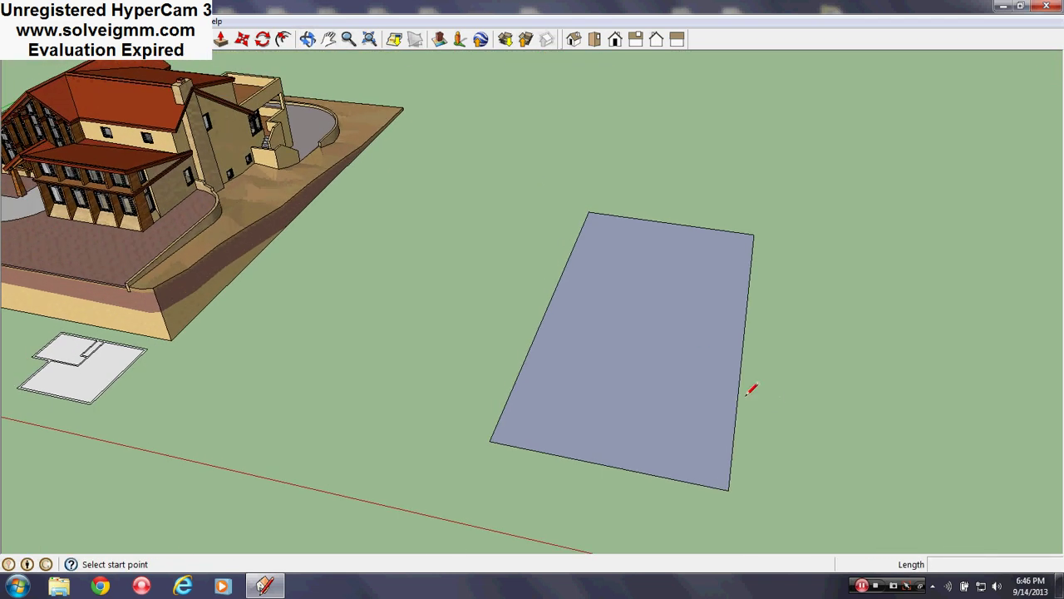
pyautogui.moveTo(675, 307)
pyautogui.mouseDown(button='middle')
pyautogui.moveTo(641, 375)
pyautogui.moveTo(309, 416)
pyautogui.moveTo(385, 371)
pyautogui.moveTo(606, 457)
pyautogui.moveTo(497, 466)
pyautogui.moveTo(546, 381)
pyautogui.mouseUp(button='middle')
pyautogui.scroll(1, 546, 380)
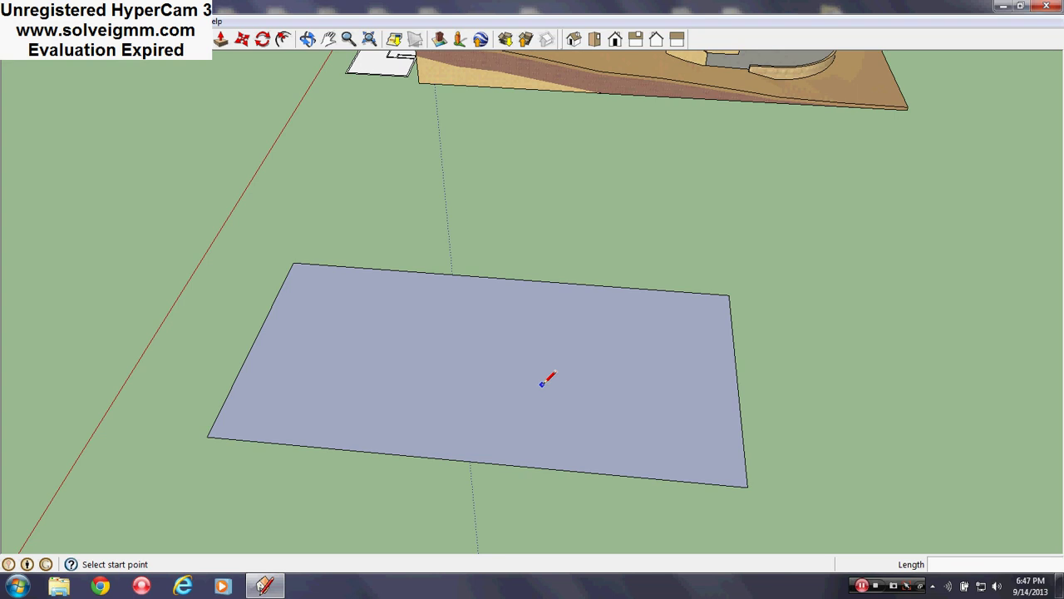
pyautogui.moveTo(664, 463); pyautogui.dragTo(739, 449, button='middle')
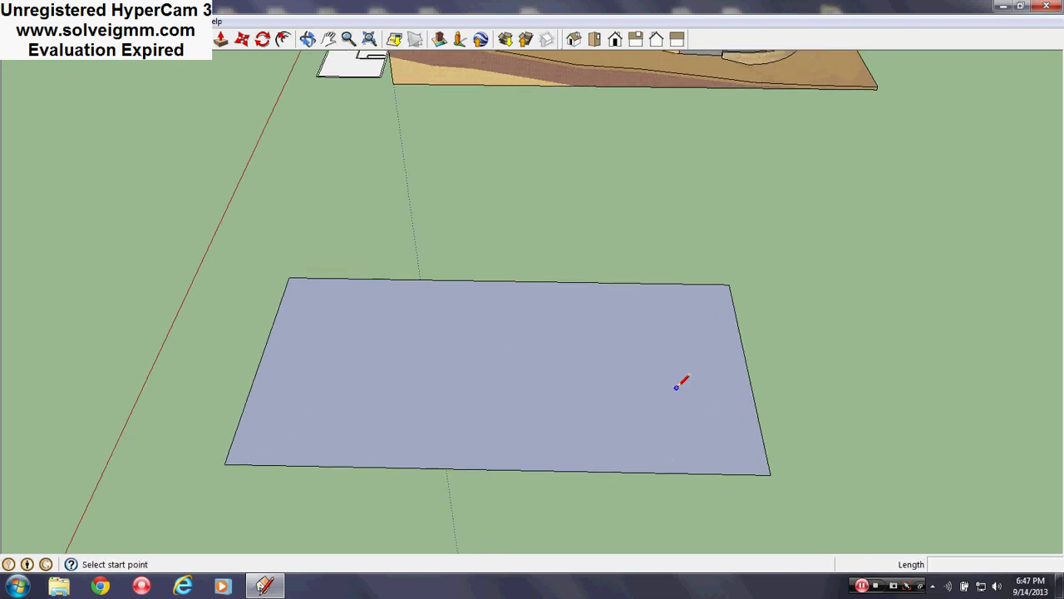
pyautogui.click(770, 474)
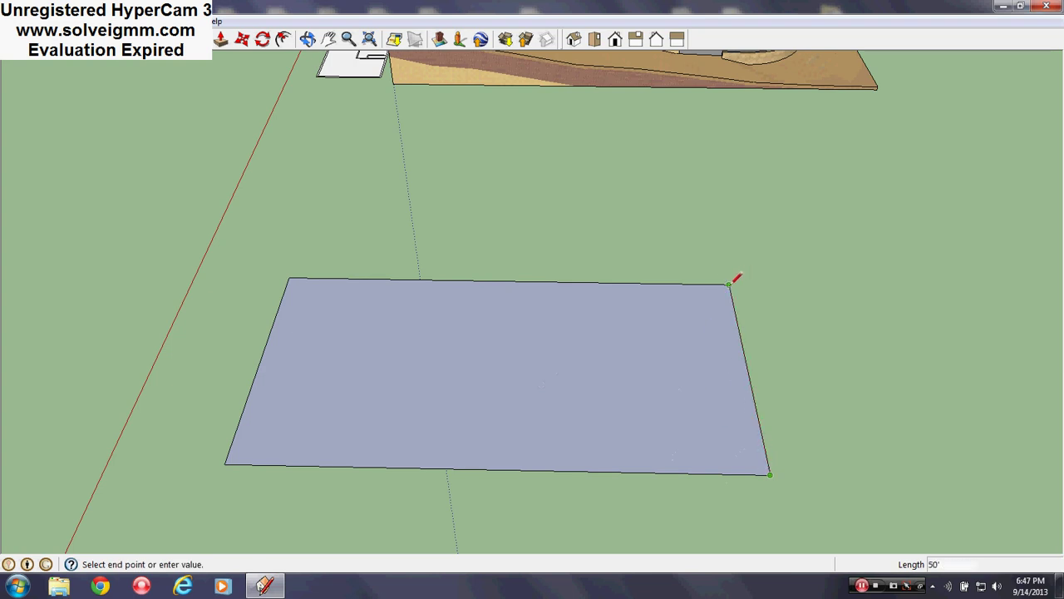
pyautogui.click(225, 463)
pyautogui.moveTo(353, 405)
pyautogui.mouseDown(button='middle')
pyautogui.moveTo(556, 363)
pyautogui.moveTo(446, 383)
pyautogui.moveTo(392, 352)
pyautogui.moveTo(446, 369)
pyautogui.moveTo(473, 326)
pyautogui.mouseUp(button='middle')
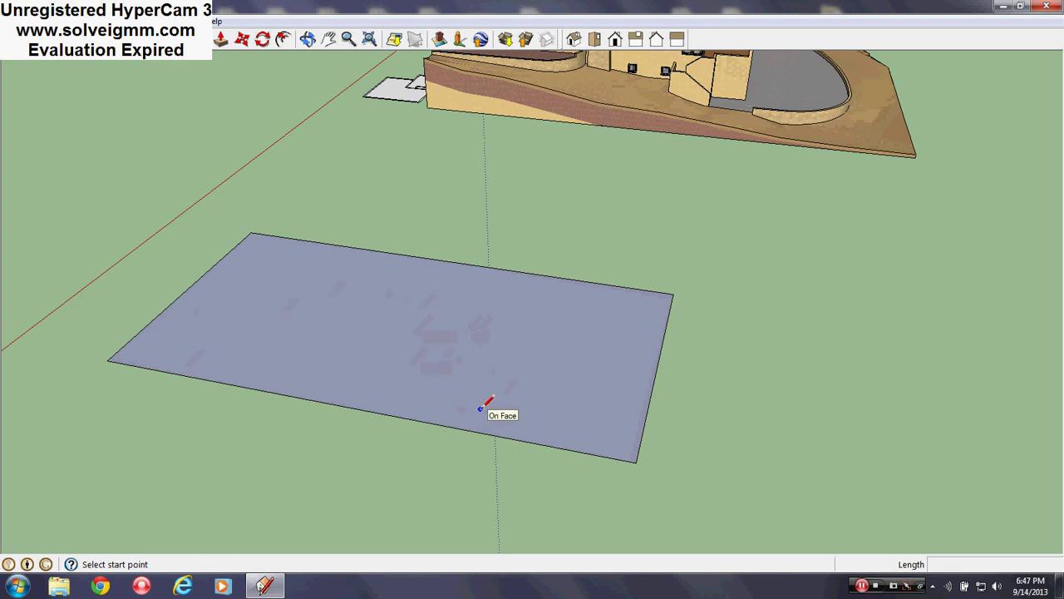
# Step: Draw a four-segment irregular contour line across the rectangle between its long edges, near the short edge closest to the red axis
pyautogui.moveTo(457, 325); pyautogui.dragTo(470, 398, button='middle')
pyautogui.scroll(-2, 471, 398)
pyautogui.scroll(2, 476, 489)
pyautogui.scroll(2, 424, 415)
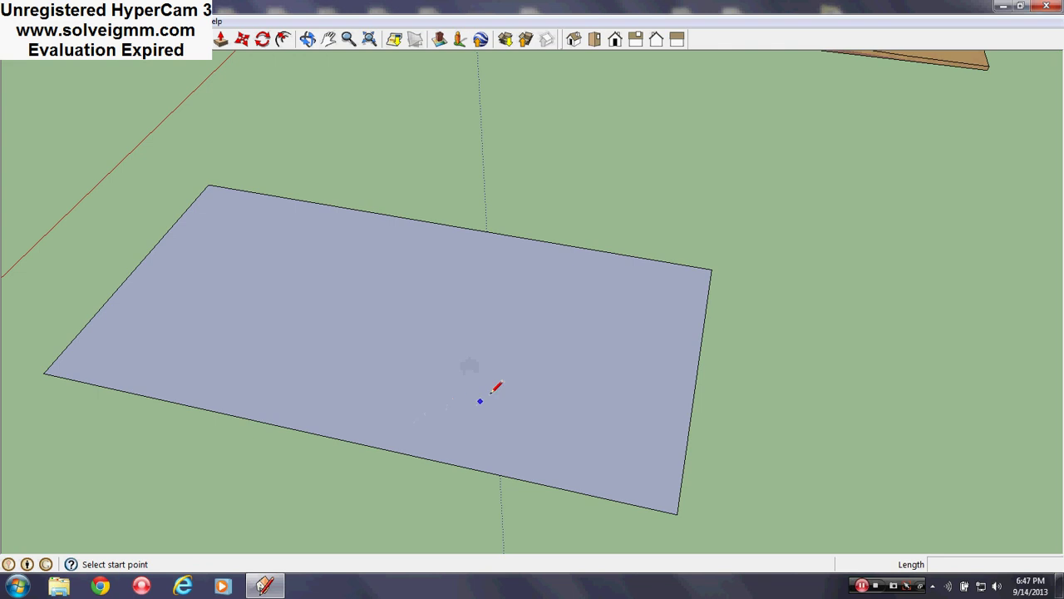
pyautogui.moveTo(490, 391); pyautogui.dragTo(694, 338, button='middle')
pyautogui.scroll(-8, 447, 261)
pyautogui.scroll(1, 370, 507)
pyautogui.scroll(4, 422, 361)
pyautogui.moveTo(424, 362)
pyautogui.mouseDown(button='middle')
pyautogui.moveTo(528, 429)
pyautogui.moveTo(292, 351)
pyautogui.mouseUp(button='middle')
pyautogui.click(272, 346)
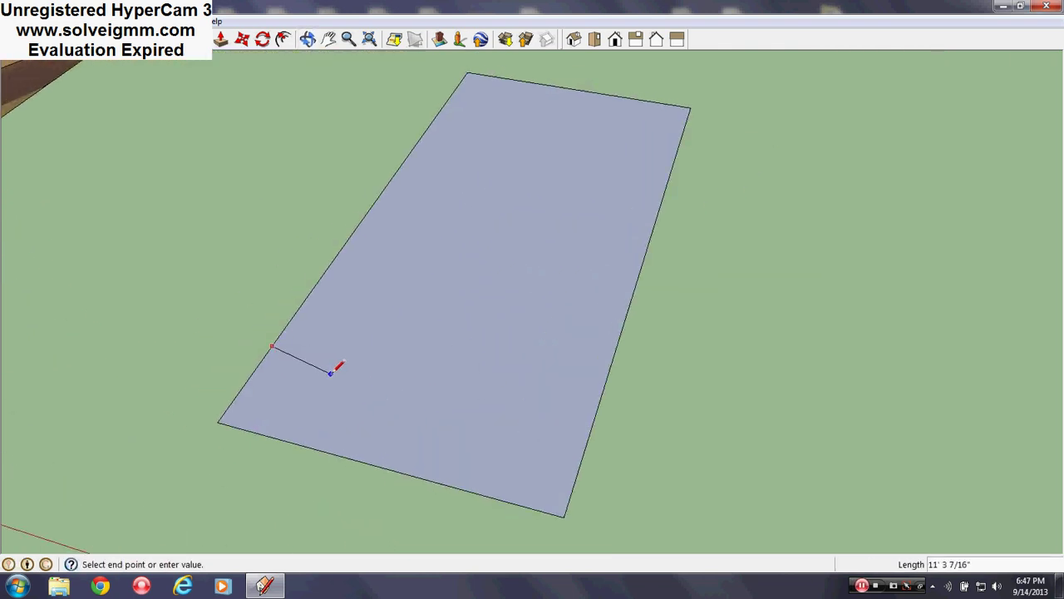
pyautogui.scroll(2, 330, 373)
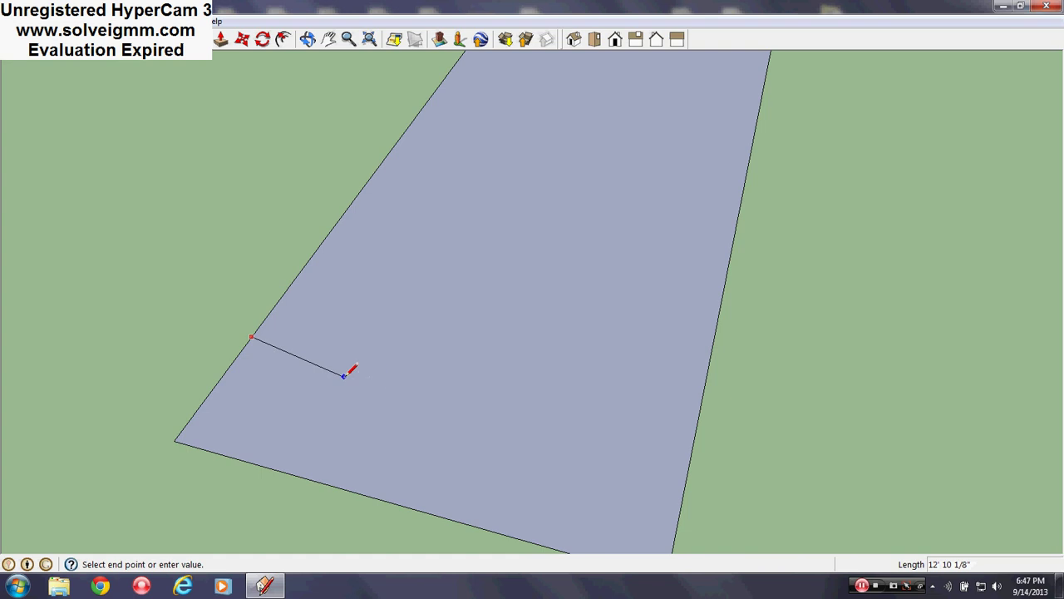
pyautogui.click(345, 374)
pyautogui.scroll(-3, 379, 375)
pyautogui.scroll(2, 407, 389)
pyautogui.scroll(2, 408, 386)
pyautogui.click(418, 383)
pyautogui.scroll(3, 542, 388)
pyautogui.click(563, 390)
pyautogui.scroll(-3, 476, 330)
pyautogui.scroll(2, 567, 378)
pyautogui.scroll(1, 571, 374)
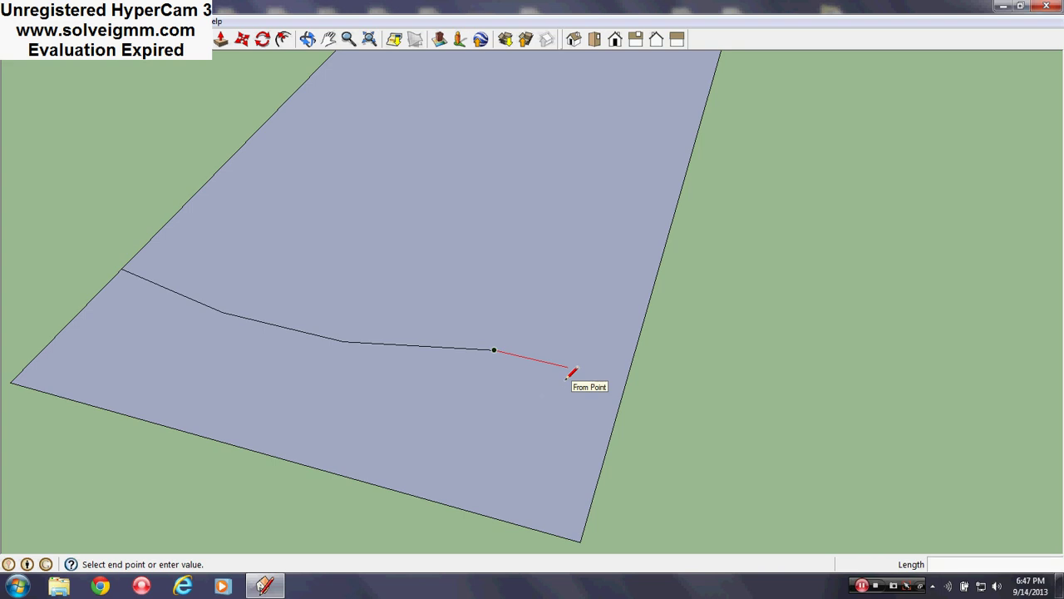
pyautogui.click(627, 375)
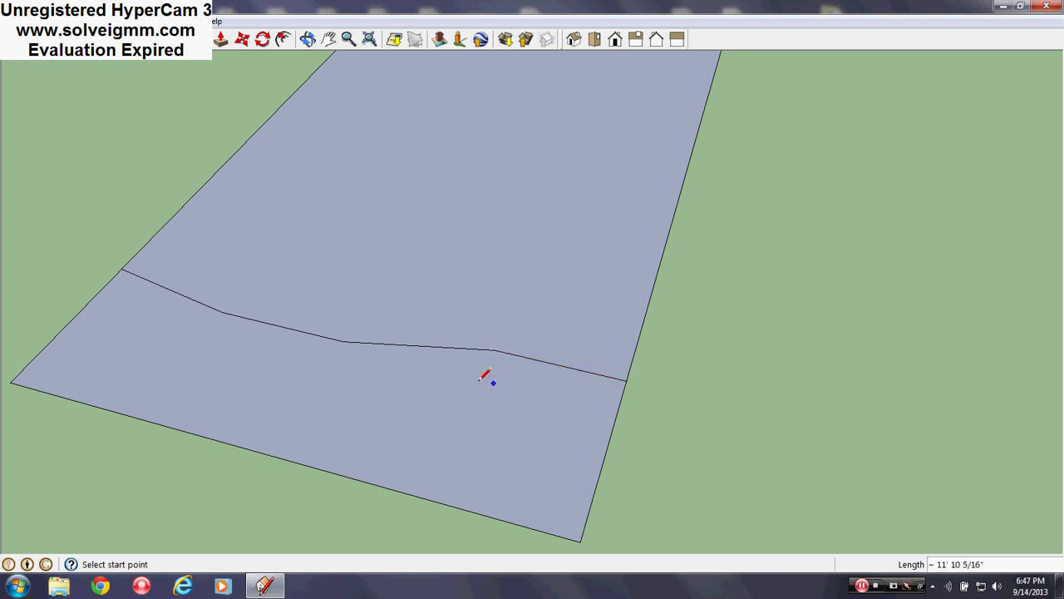
# Step: Draw a second irregular contour line of four segments across the rectangle, farther from the red axis than the first
pyautogui.scroll(-3, 427, 421)
pyautogui.moveTo(422, 427)
pyautogui.mouseDown(button='middle')
pyautogui.moveTo(474, 440)
pyautogui.moveTo(477, 424)
pyautogui.mouseUp(button='middle')
pyautogui.scroll(-3, 478, 422)
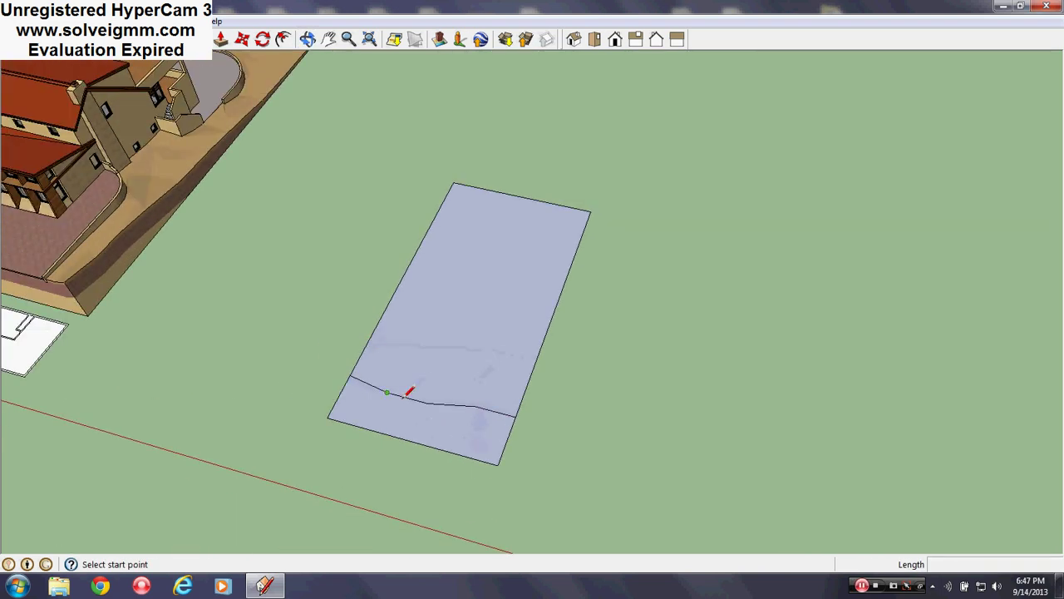
pyautogui.scroll(3, 458, 401)
pyautogui.moveTo(458, 405)
pyautogui.mouseDown(button='middle')
pyautogui.moveTo(335, 389)
pyautogui.moveTo(511, 313)
pyautogui.mouseUp(button='middle')
pyautogui.moveTo(586, 297); pyautogui.dragTo(471, 311, button='middle')
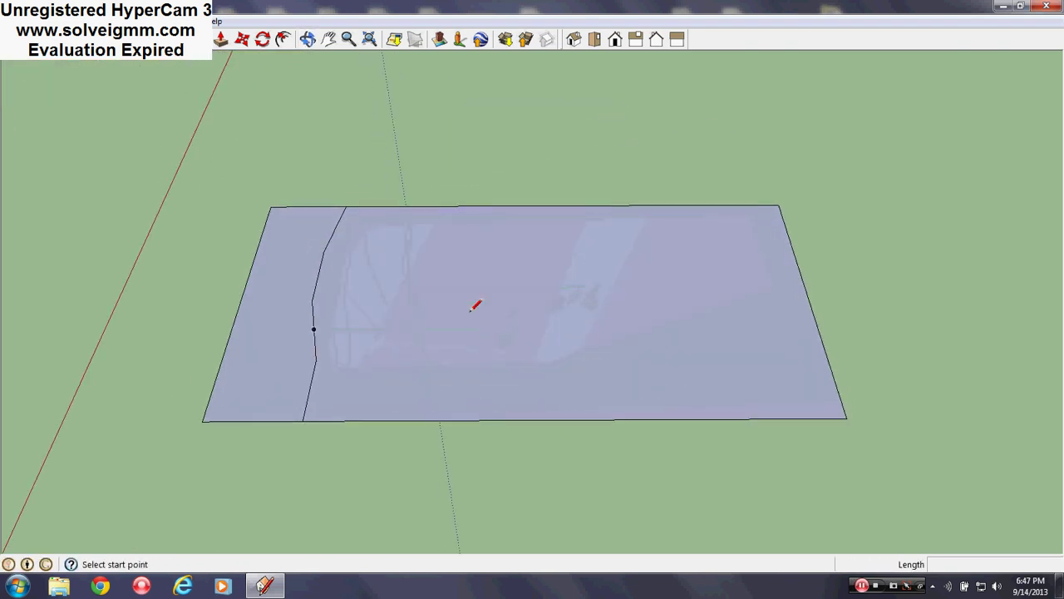
pyautogui.click(434, 204)
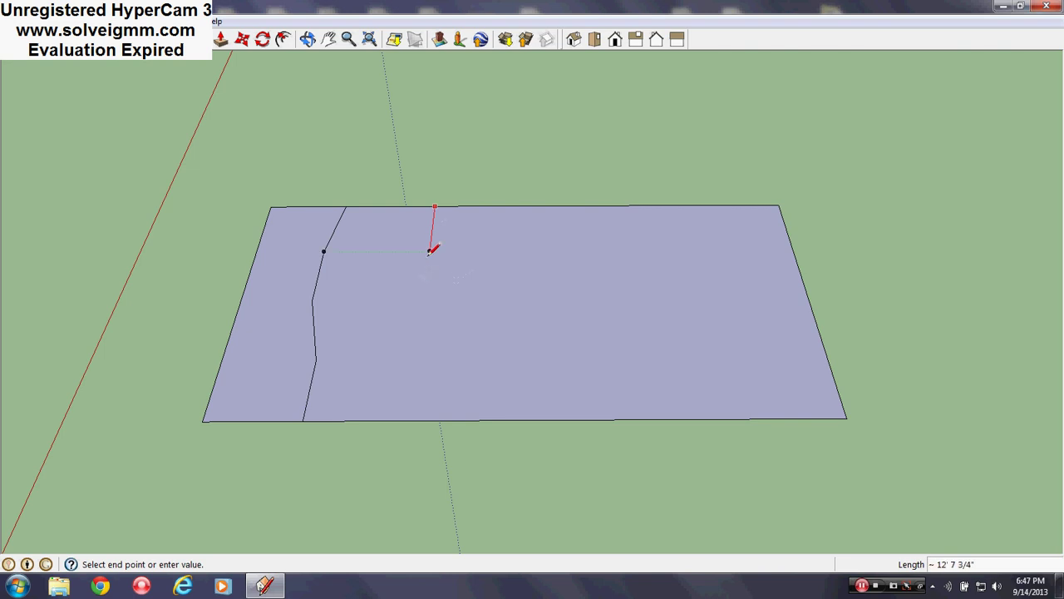
pyautogui.scroll(3, 440, 283)
pyautogui.click(452, 326)
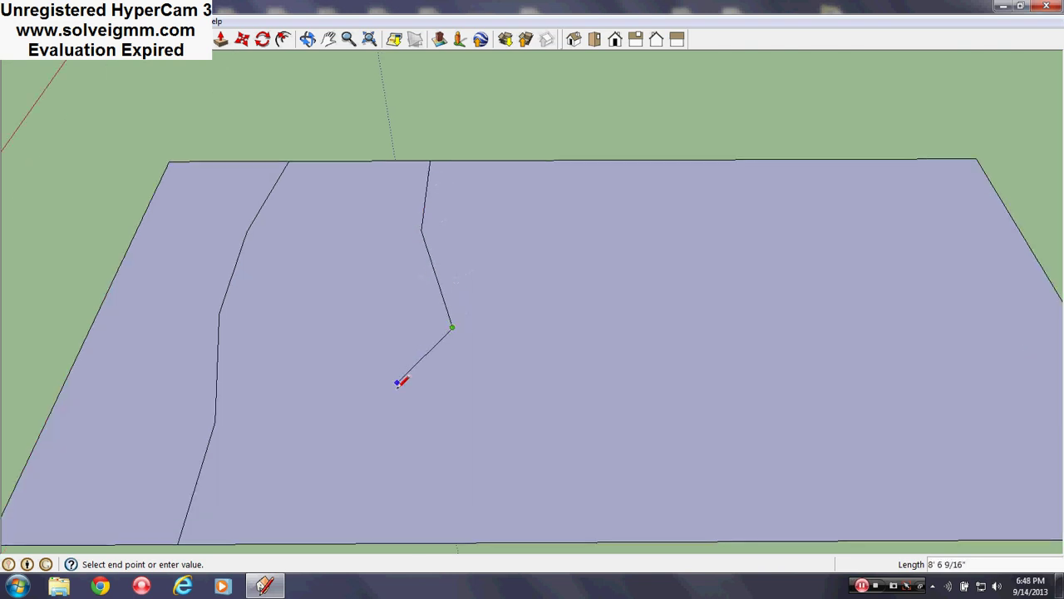
pyautogui.scroll(-2, 399, 391)
pyautogui.click(389, 412)
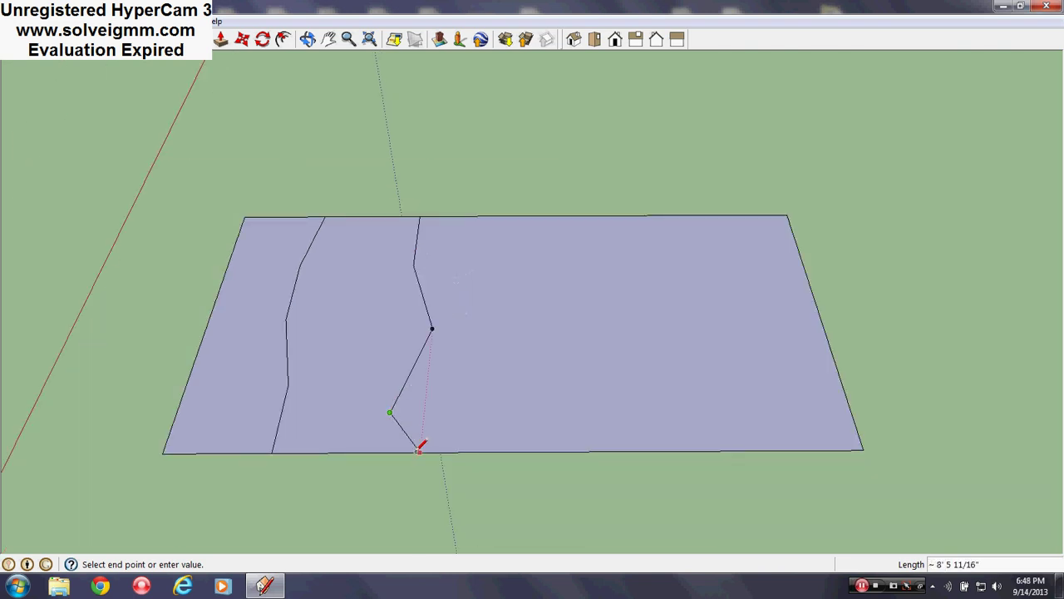
pyautogui.click(404, 452)
# Step: Draw a third contour line of three segments between the long edges, around the middle of the rectangle
pyautogui.moveTo(368, 347); pyautogui.dragTo(492, 350, button='middle')
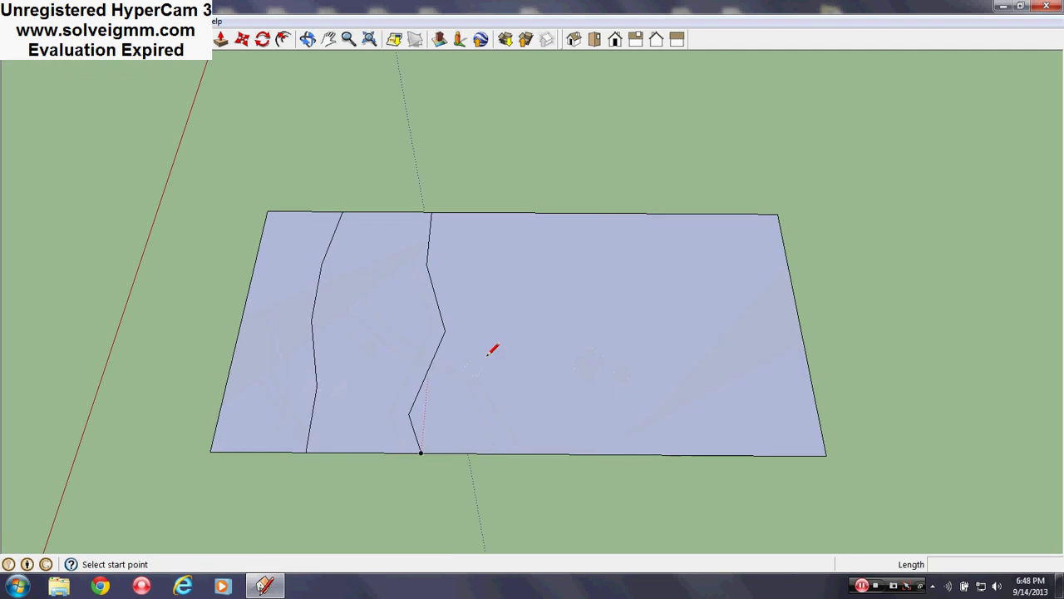
pyautogui.click(531, 213)
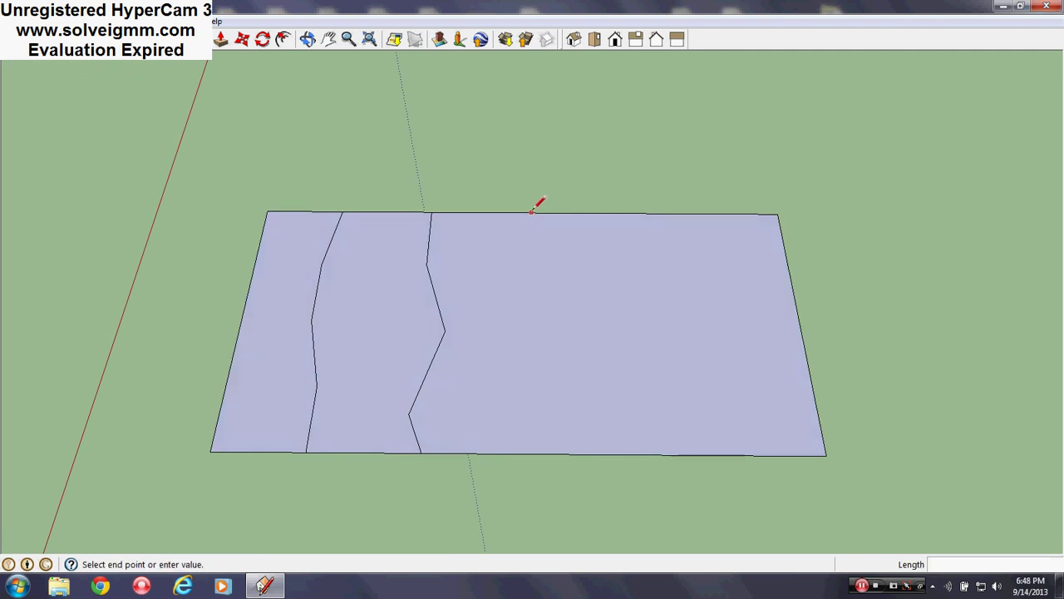
pyautogui.click(531, 284)
pyautogui.click(549, 386)
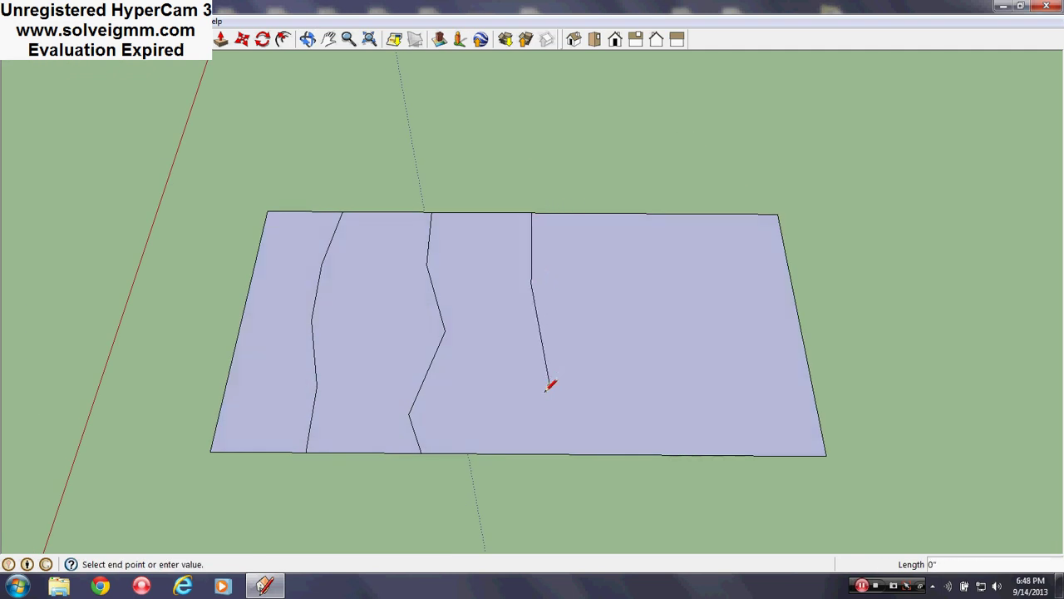
pyautogui.click(530, 452)
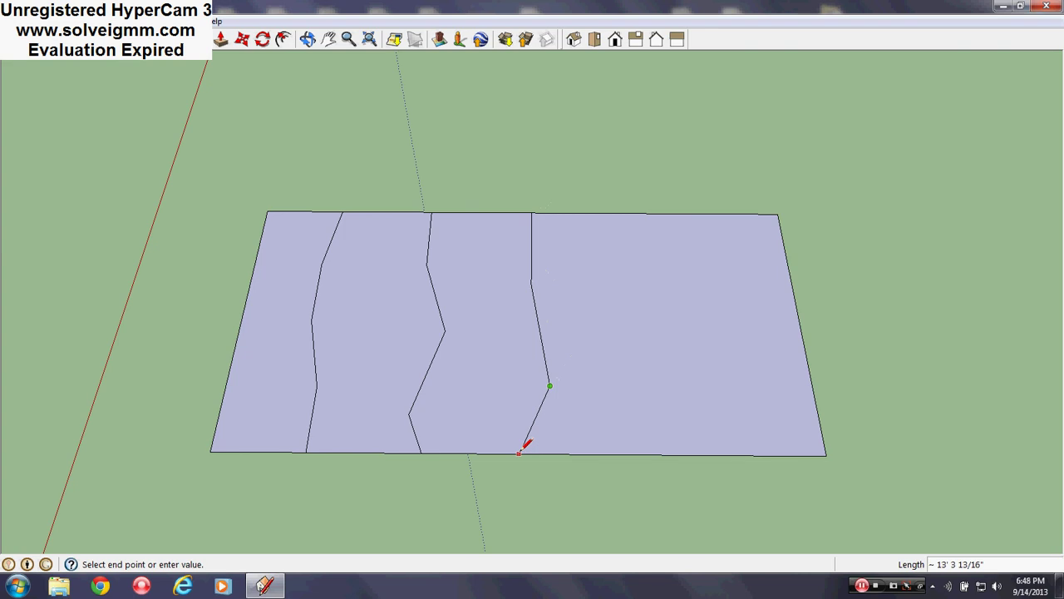
# Step: Draw a fourth contour line of four segments between the long edges, in the rectangle's undivided far half
pyautogui.moveTo(446, 308); pyautogui.dragTo(452, 224, button='middle')
pyautogui.scroll(1, 454, 226)
pyautogui.scroll(-2, 594, 331)
pyautogui.scroll(2, 593, 334)
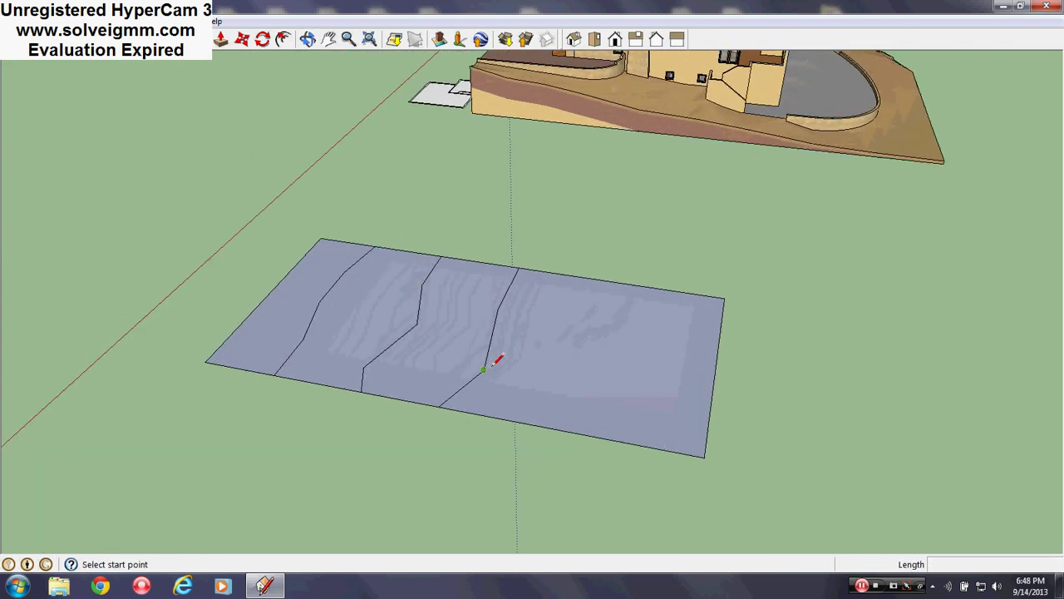
pyautogui.click(597, 279)
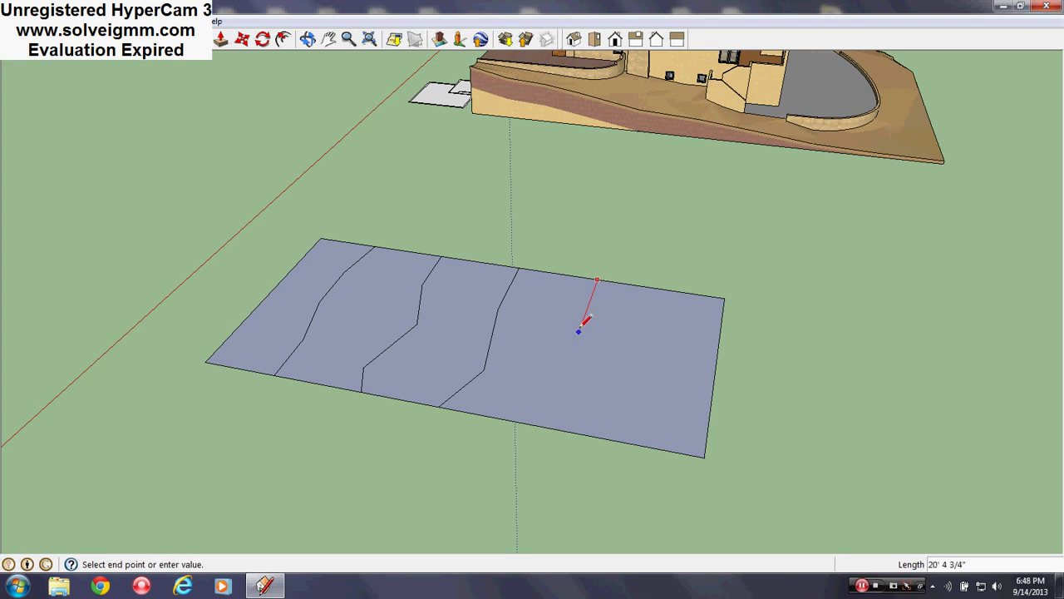
pyautogui.scroll(1, 586, 320)
pyautogui.click(558, 327)
pyautogui.click(575, 408)
pyautogui.click(562, 453)
pyautogui.click(525, 469)
# Step: Draw a fifth contour line of four segments across the rectangle, close to the short edge farthest from the red axis
pyautogui.scroll(-2, 613, 354)
pyautogui.moveTo(613, 354); pyautogui.dragTo(677, 399, button='middle')
pyautogui.scroll(2, 825, 352)
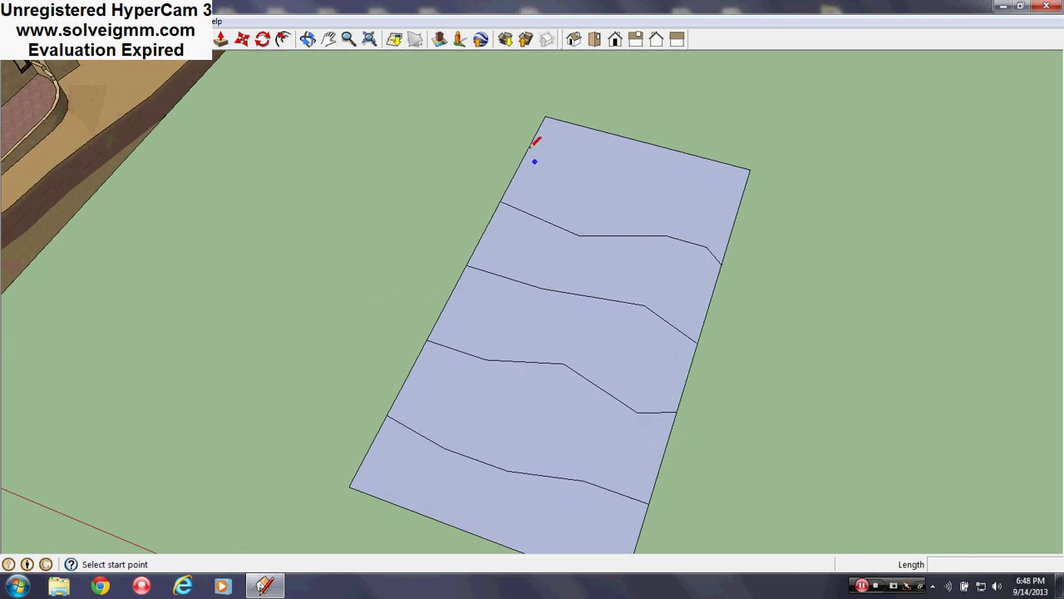
pyautogui.click(533, 138)
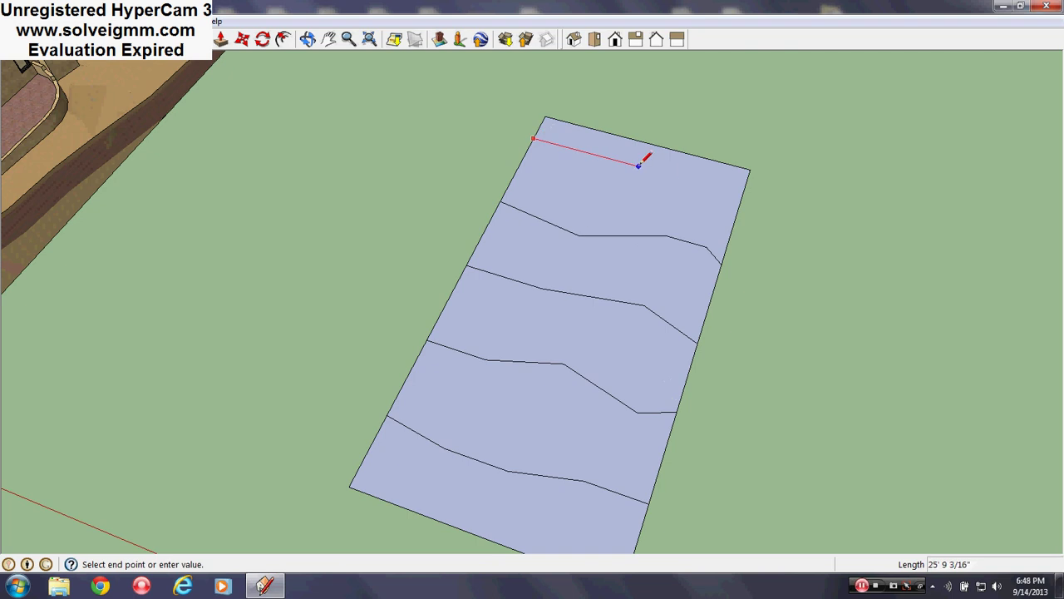
pyautogui.scroll(2, 724, 188)
pyautogui.moveTo(724, 188); pyautogui.dragTo(675, 261, button='middle')
pyautogui.scroll(-2, 549, 512)
pyautogui.scroll(3, 639, 249)
pyautogui.scroll(1, 563, 250)
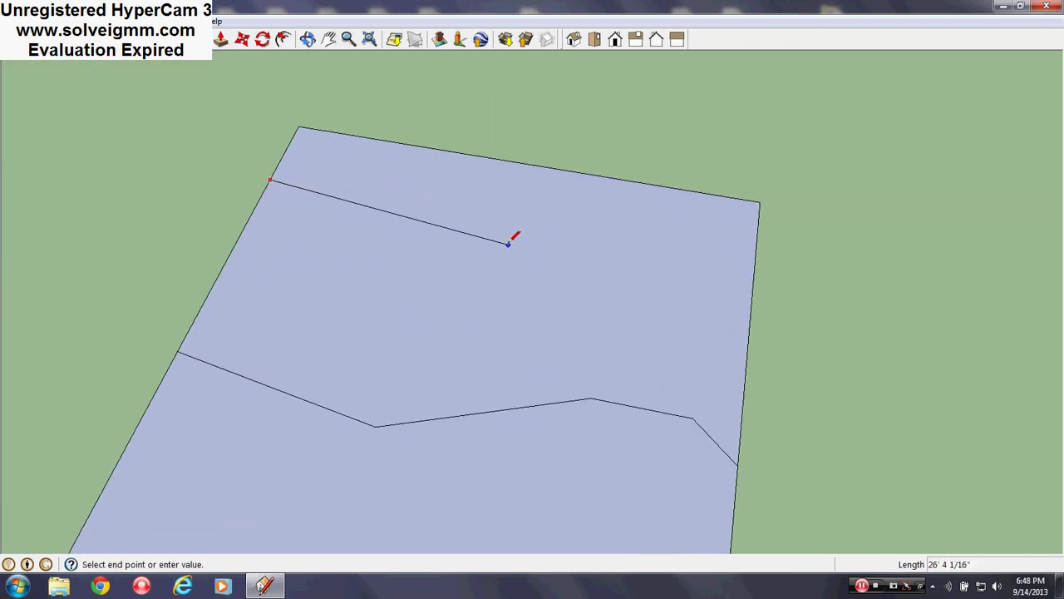
pyautogui.click(372, 176)
pyautogui.click(520, 202)
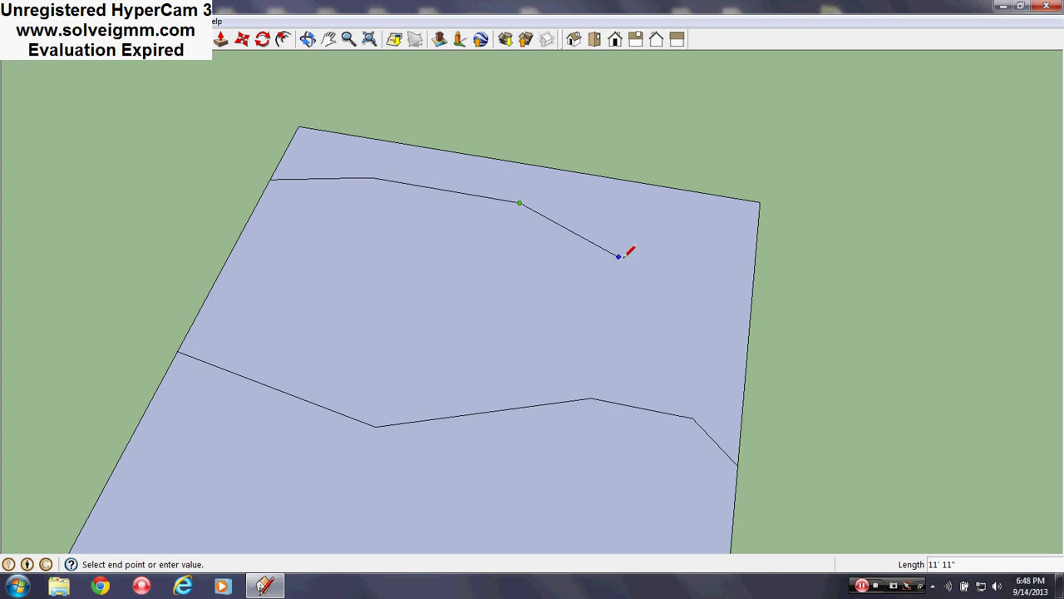
pyautogui.click(640, 262)
pyautogui.click(753, 281)
pyautogui.scroll(-5, 510, 195)
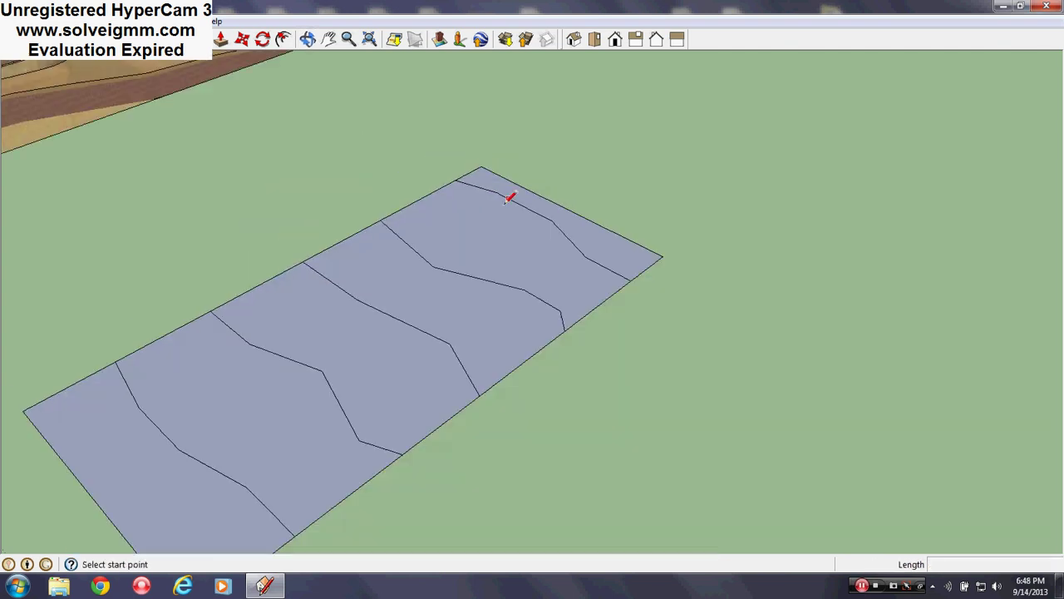
pyautogui.scroll(1, 491, 264)
pyautogui.scroll(1, 489, 265)
pyautogui.moveTo(490, 276)
pyautogui.mouseDown(button='middle')
pyautogui.moveTo(567, 258)
pyautogui.moveTo(586, 280)
pyautogui.mouseUp(button='middle')
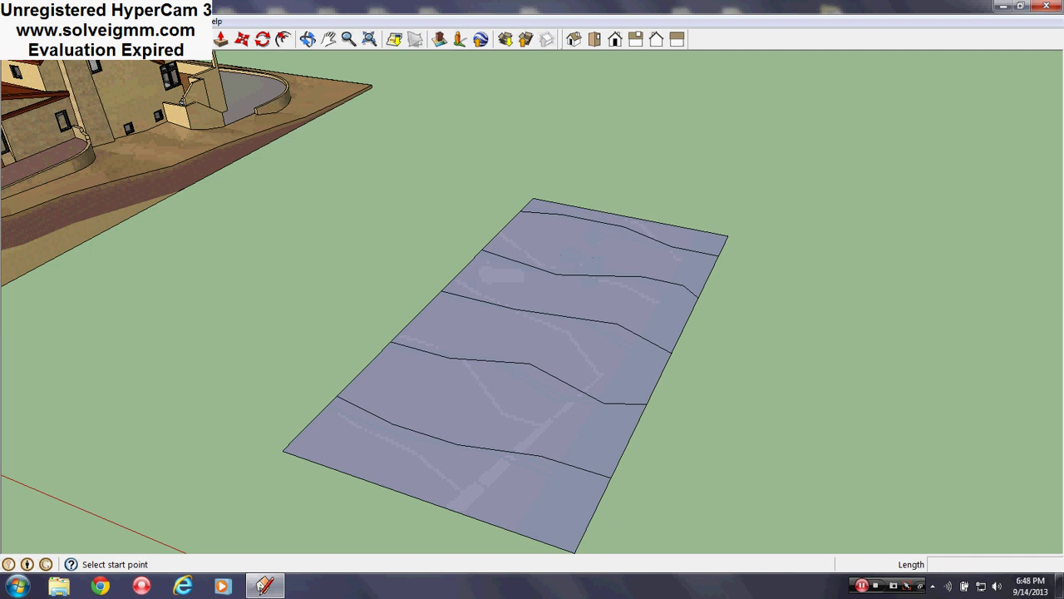
# Step: Raise the strip between the first and second contour lines by 1' with Push/Pull
pyautogui.moveTo(541, 427)
pyautogui.mouseDown(button='middle')
pyautogui.moveTo(458, 387)
pyautogui.moveTo(504, 387)
pyautogui.mouseUp(button='middle')
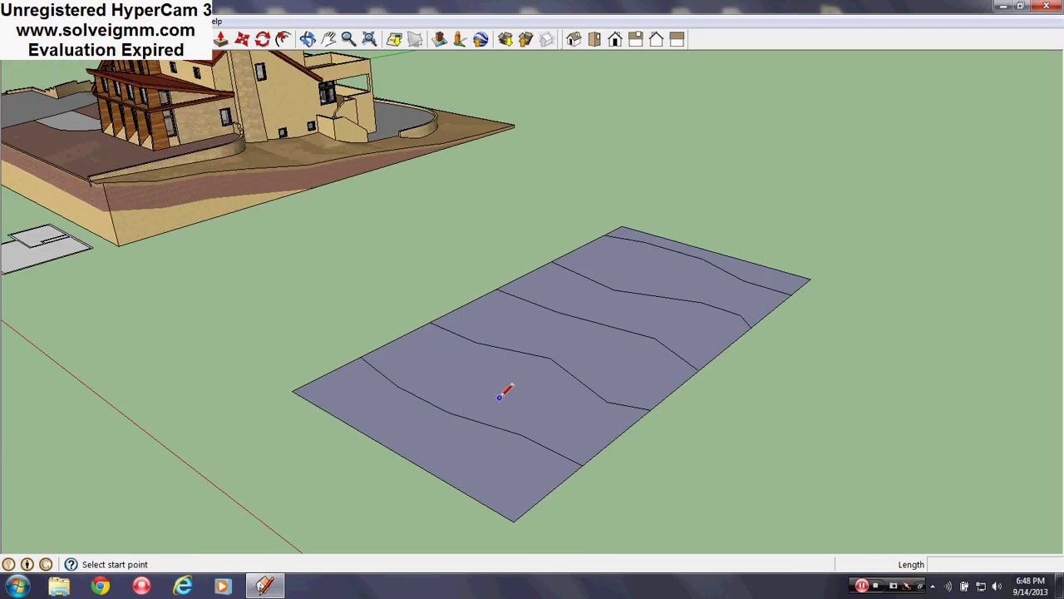
pyautogui.click(221, 39)
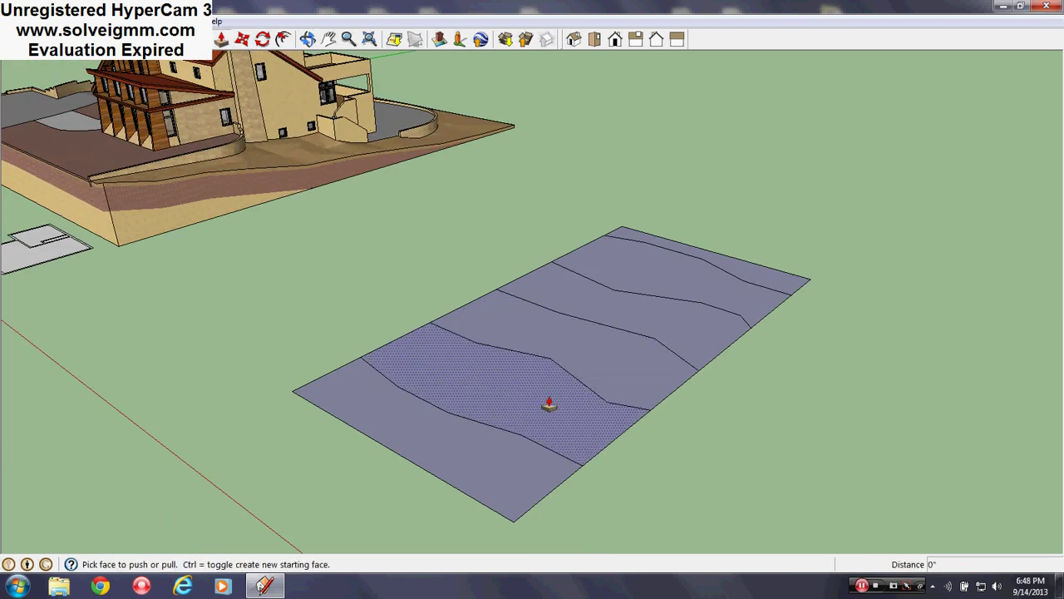
pyautogui.moveTo(548, 403); pyautogui.dragTo(546, 384)
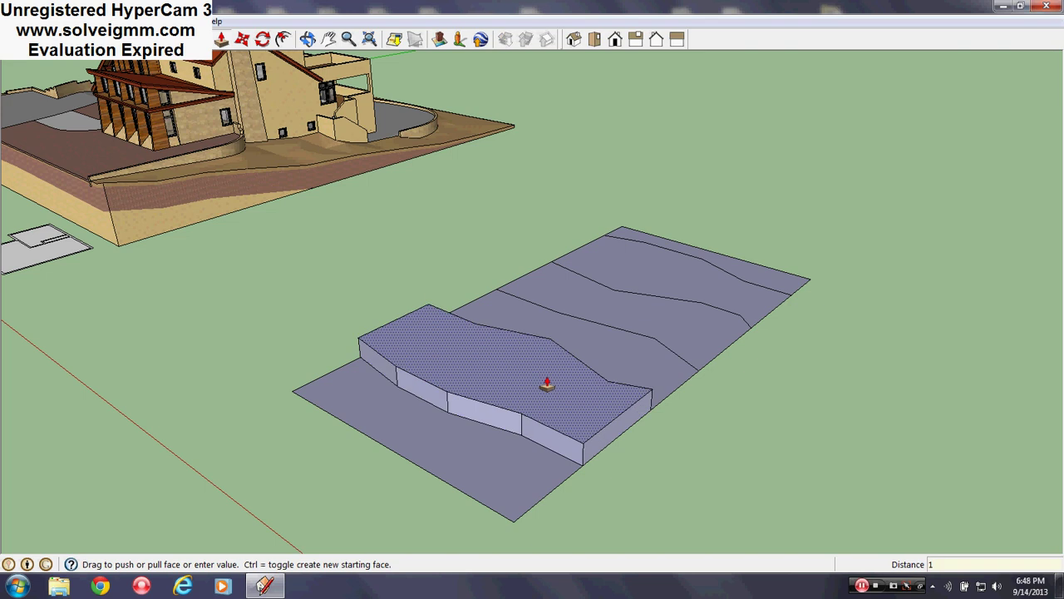
pyautogui.write('1')
pyautogui.press('Return')
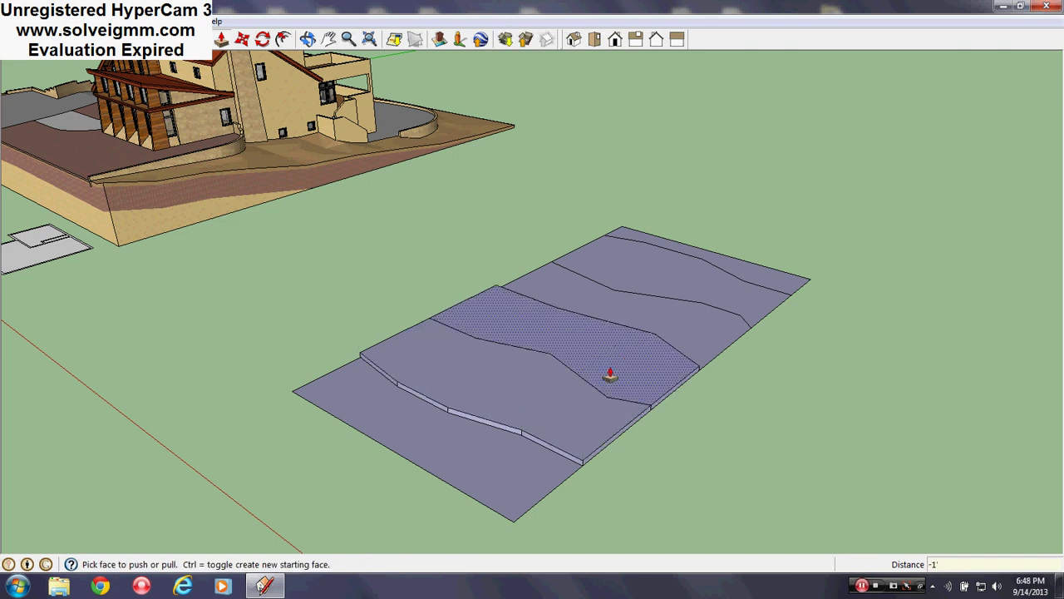
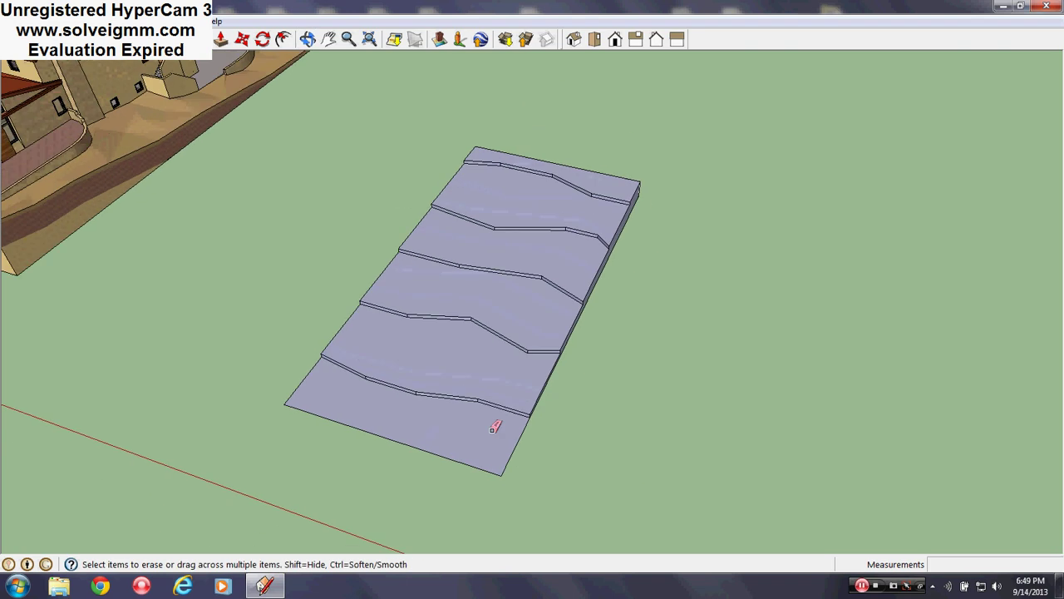
# Step: Copy the grey floor plan group beside the sample house by its corner to the third contour edge of the stepped terrain, about 138' away
pyautogui.scroll(-3, 601, 408)
pyautogui.moveTo(602, 366); pyautogui.dragTo(644, 321, button='middle')
pyautogui.scroll(4, 236, 363)
pyautogui.rightClick(235, 364)
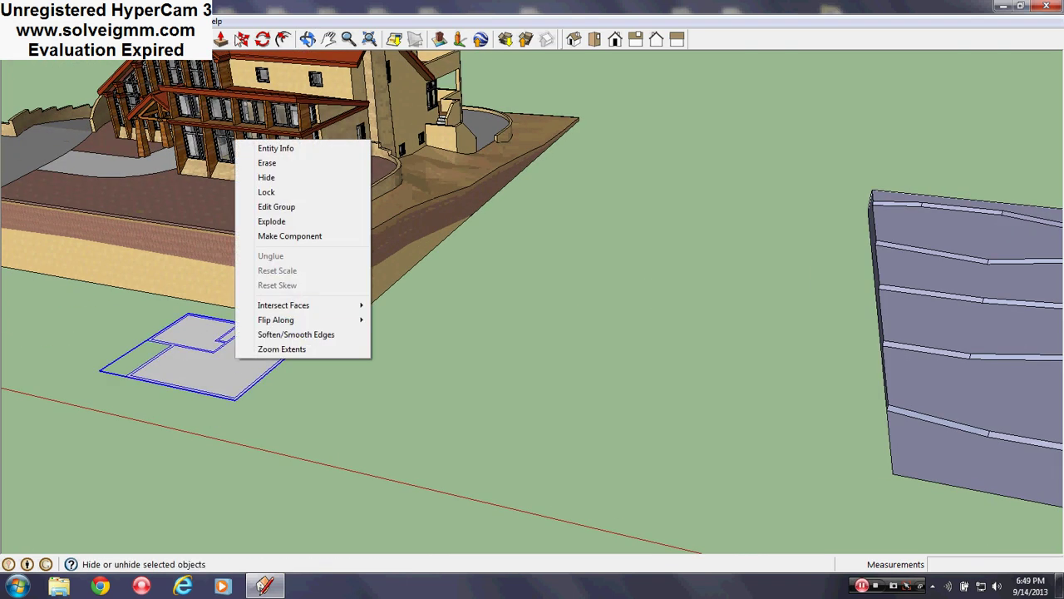
pyautogui.click(240, 39)
pyautogui.scroll(5, 306, 333)
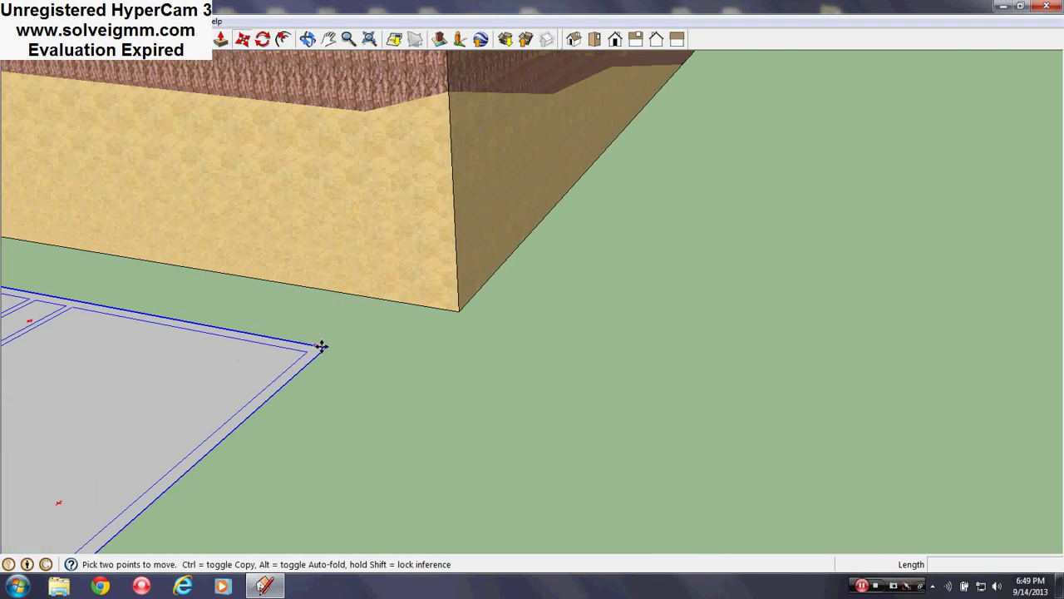
pyautogui.click(326, 347)
pyautogui.scroll(-10, 325, 347)
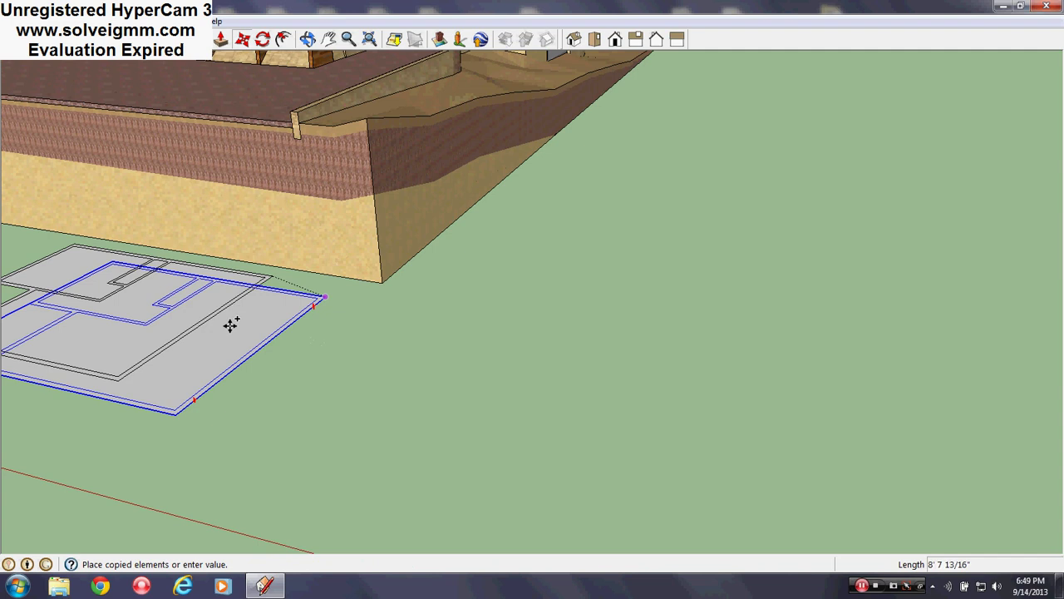
pyautogui.scroll(-2, 169, 316)
pyautogui.scroll(6, 566, 311)
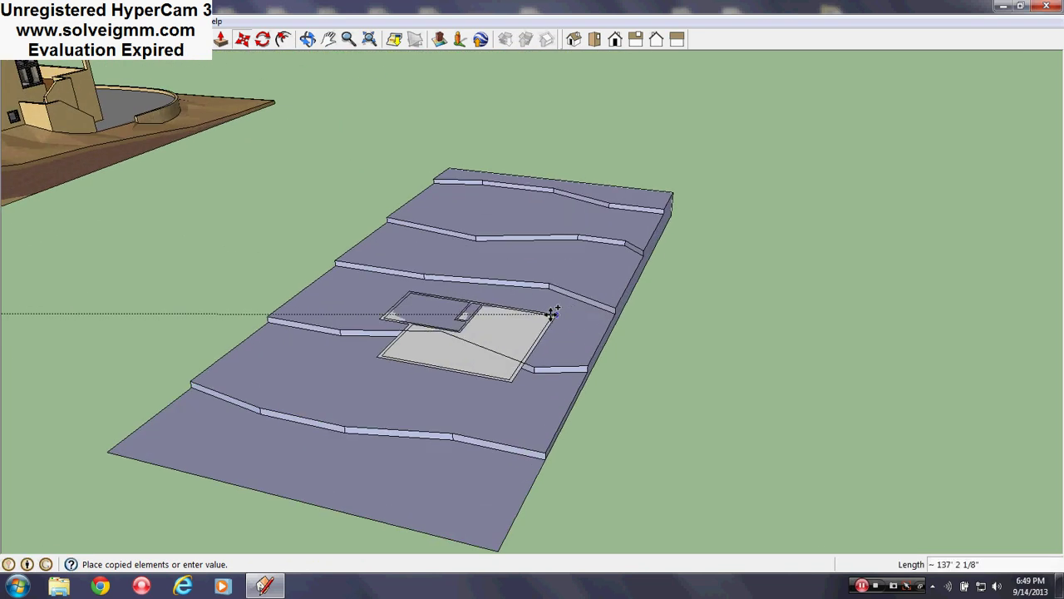
pyautogui.moveTo(551, 313); pyautogui.dragTo(387, 296, button='middle')
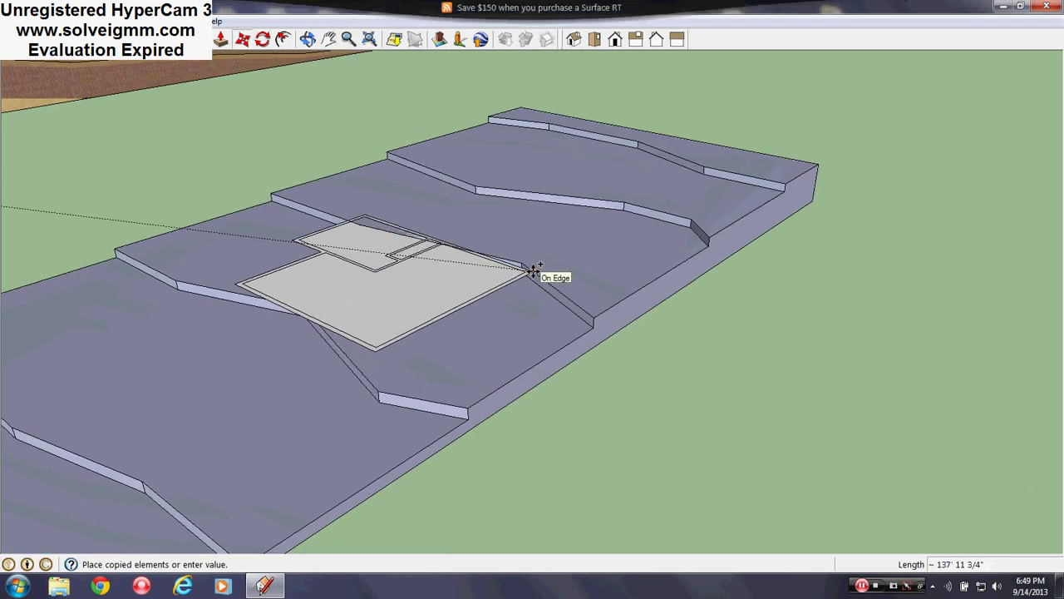
pyautogui.click(532, 272)
# Step: Move the copied floor plan about 6' 4" downhill, clear of the third contour step
pyautogui.scroll(-8, 611, 302)
pyautogui.moveTo(611, 302); pyautogui.dragTo(544, 280, button='middle')
pyautogui.scroll(5, 543, 295)
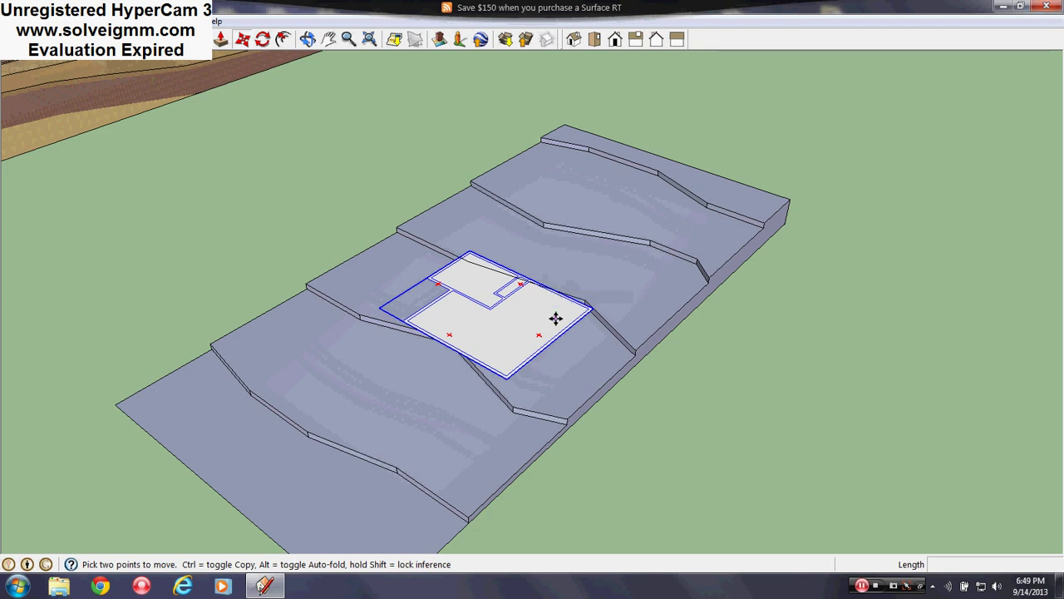
pyautogui.moveTo(554, 316); pyautogui.dragTo(458, 283, button='middle')
pyautogui.click(546, 262)
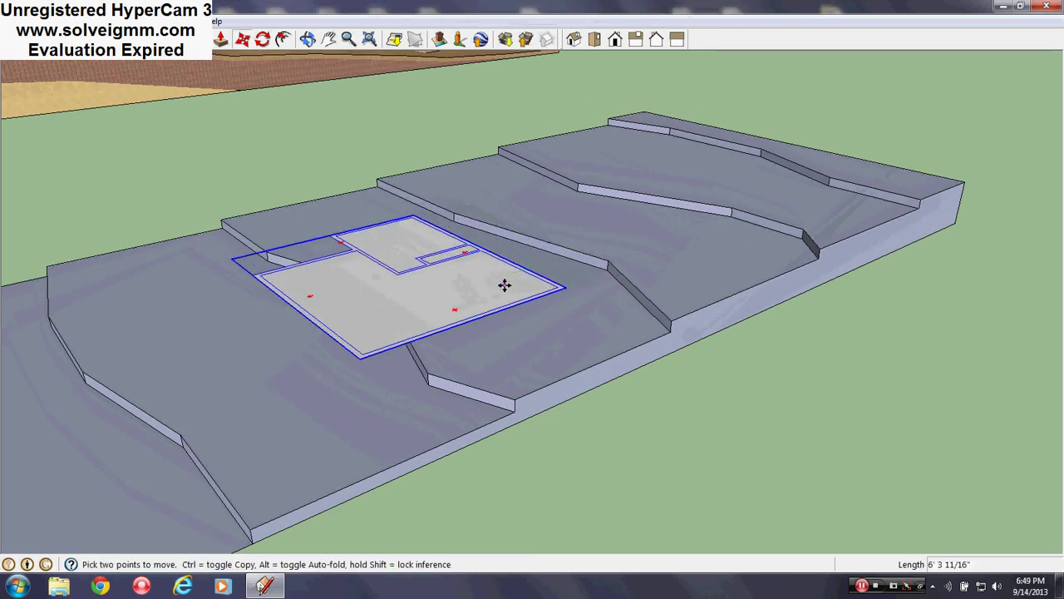
# Step: Open the copied floor plan group for editing and draw a 2' vertical line down from the end of its front edge
pyautogui.moveTo(504, 282); pyautogui.dragTo(547, 313, button='middle')
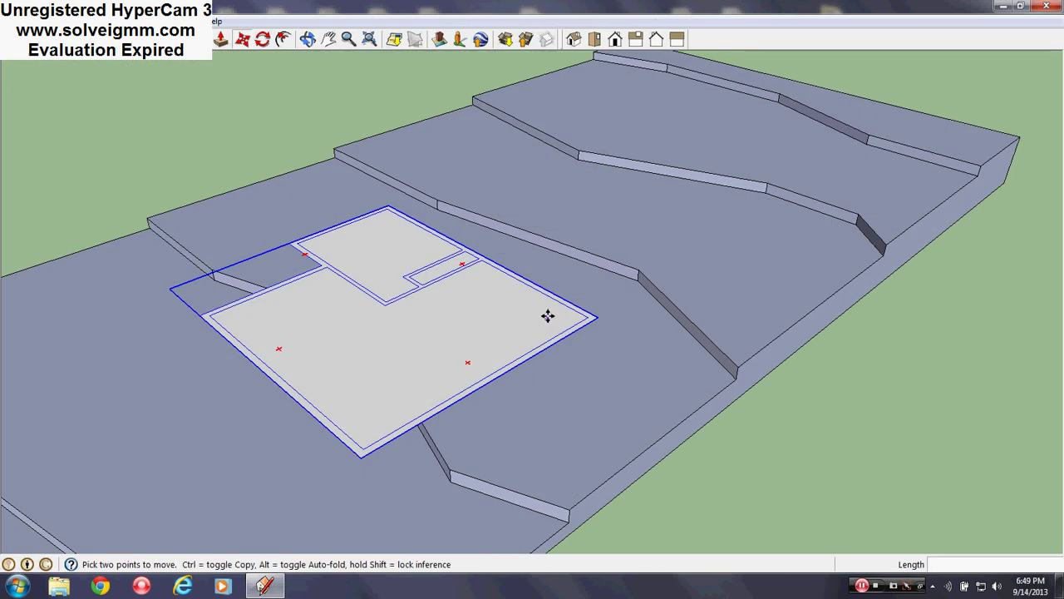
pyautogui.moveTo(468, 439); pyautogui.dragTo(502, 327, button='middle')
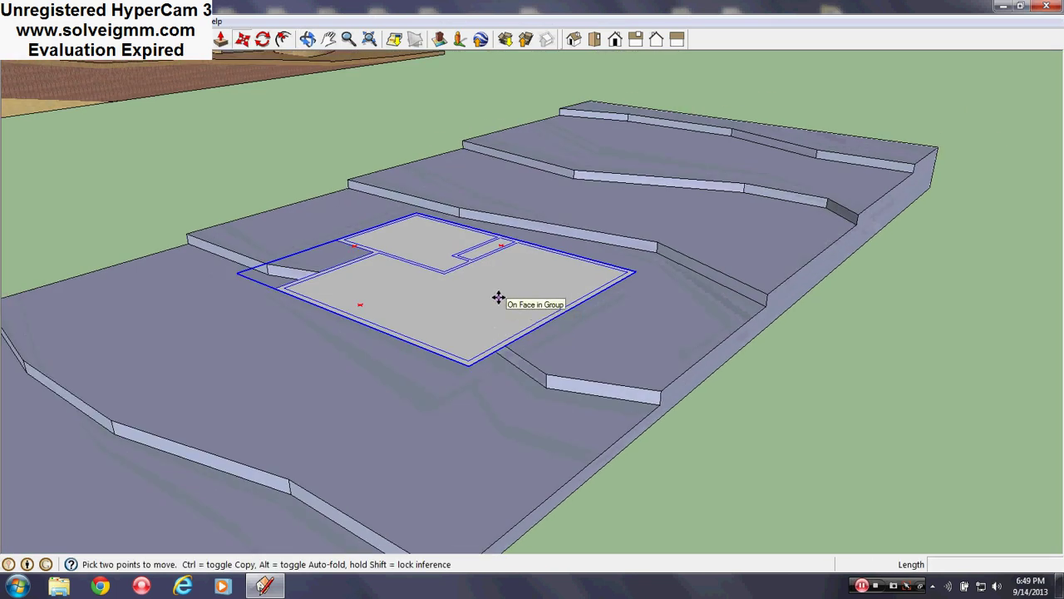
pyautogui.rightClick(499, 297)
pyautogui.click(572, 368)
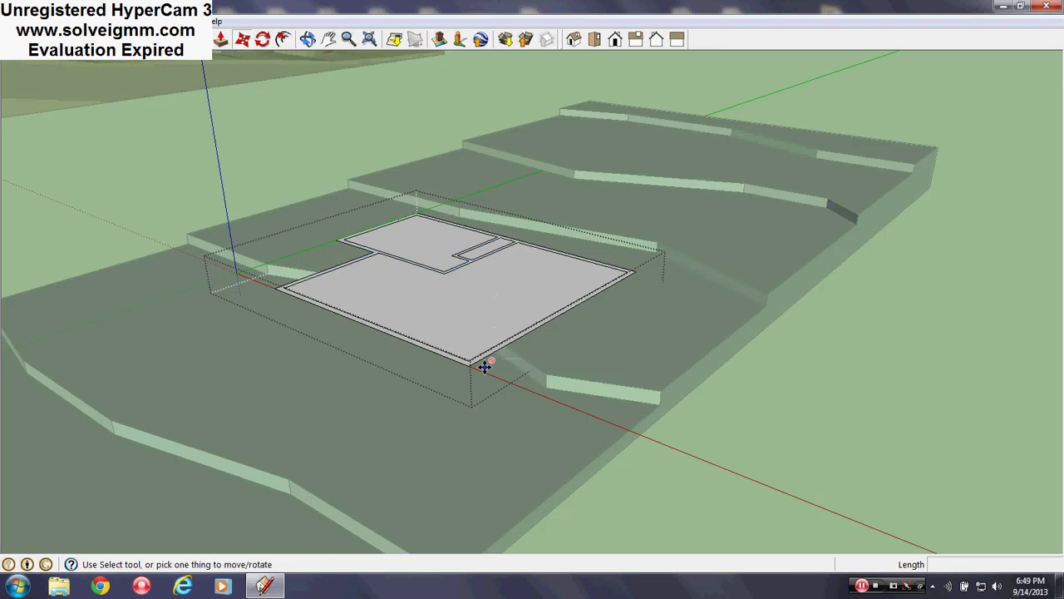
pyautogui.moveTo(483, 363); pyautogui.dragTo(477, 316, button='middle')
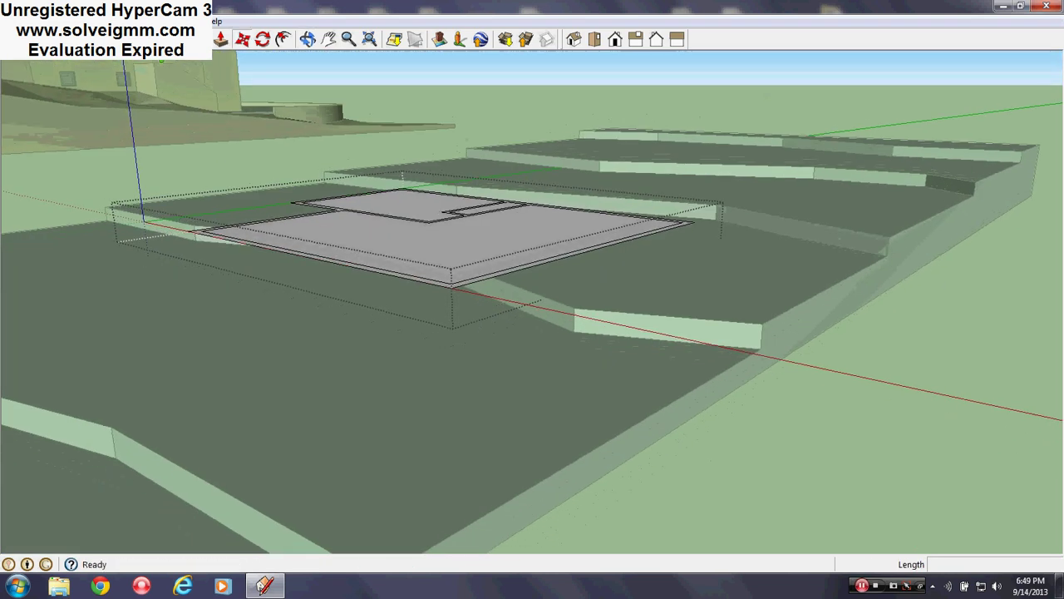
pyautogui.press('l')
pyautogui.click(190, 230)
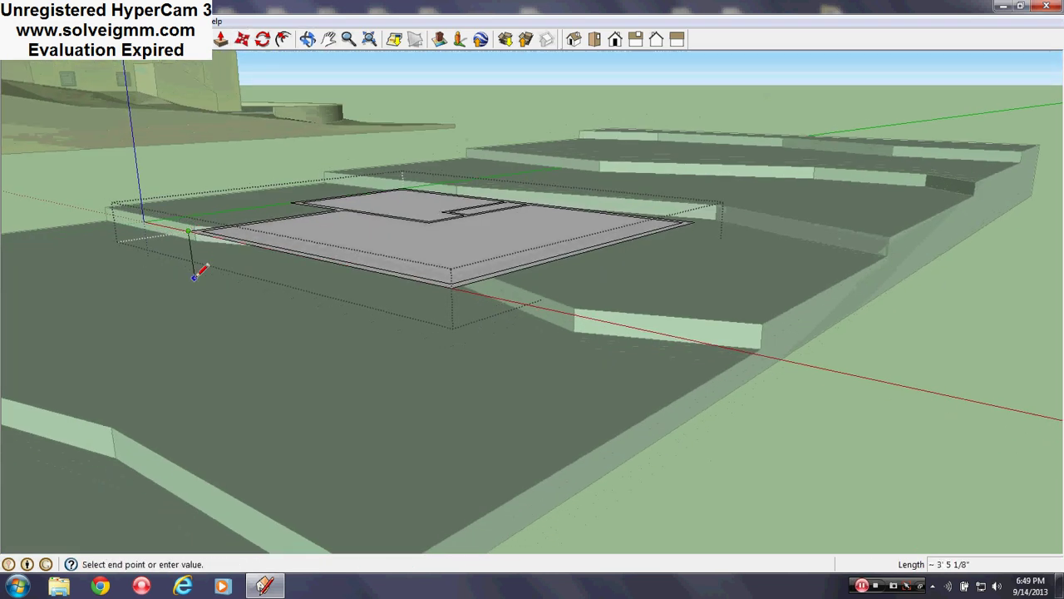
pyautogui.click(192, 265)
# Step: Draw 2' high wall rectangles beneath the floor plan's front edge and the adjoining 20' side edge
pyautogui.press('r')
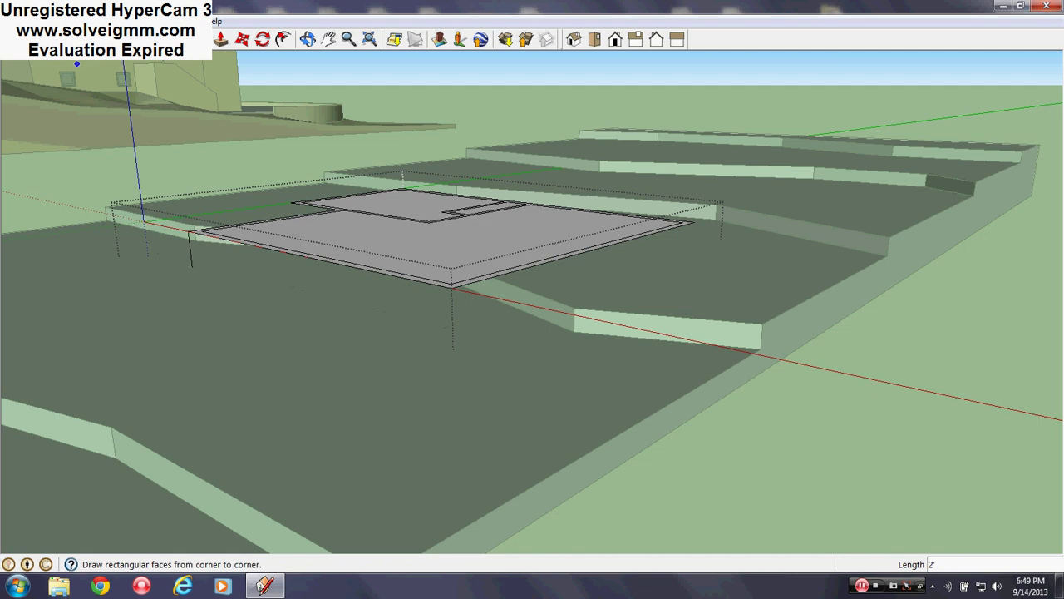
pyautogui.click(192, 265)
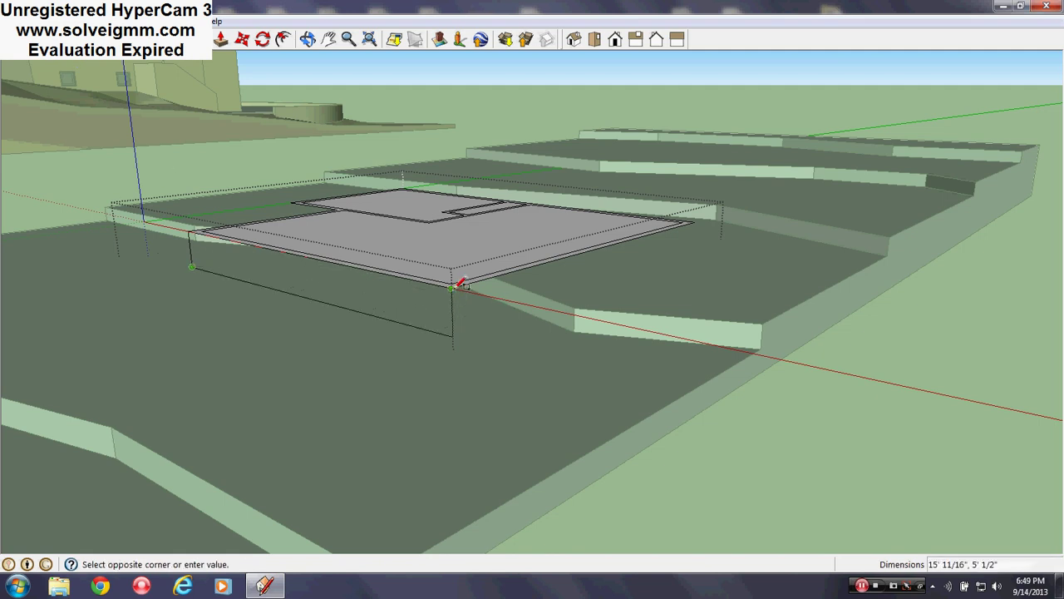
pyautogui.click(458, 305)
pyautogui.click(453, 334)
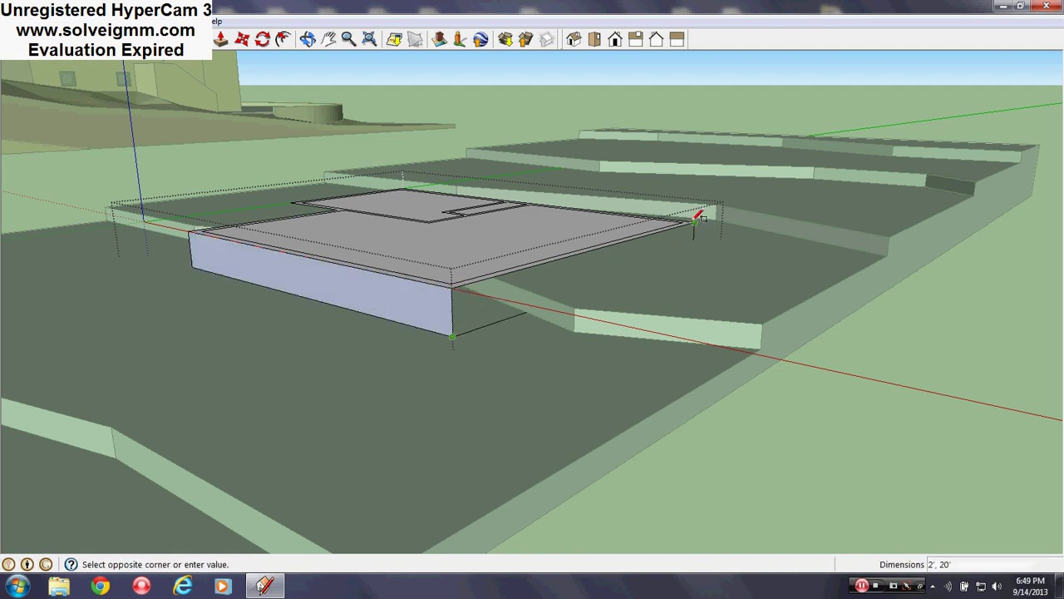
pyautogui.click(708, 237)
# Step: Draw 2' high wall rectangles beneath both edges of the floor plan's recessed corner
pyautogui.moveTo(708, 237)
pyautogui.mouseDown(button='middle')
pyautogui.moveTo(1056, 324)
pyautogui.moveTo(711, 369)
pyautogui.mouseUp(button='middle')
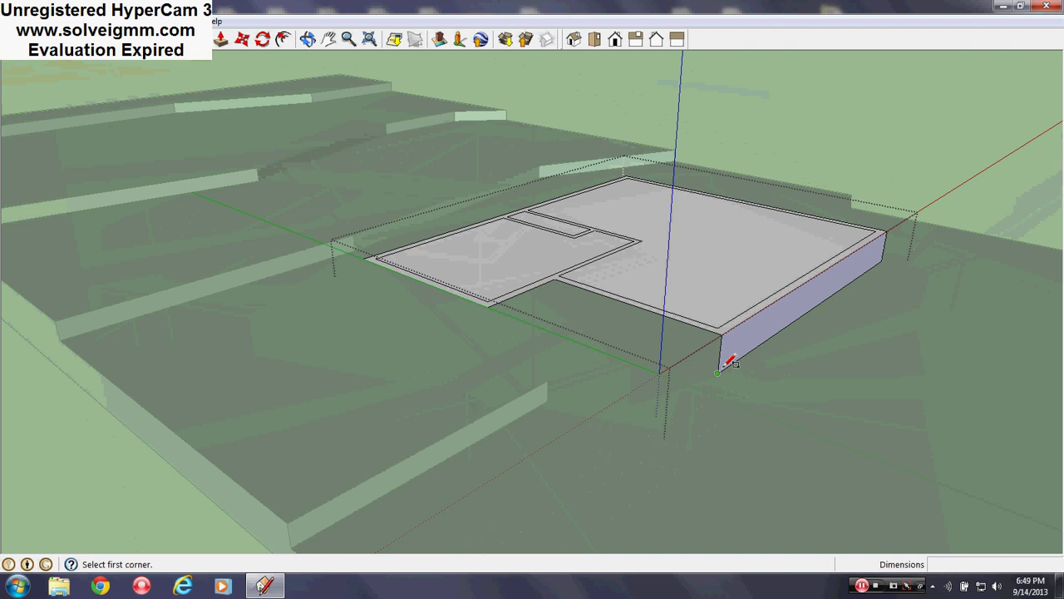
pyautogui.click(720, 370)
pyautogui.click(564, 276)
pyautogui.moveTo(563, 313)
pyautogui.mouseDown(button='middle')
pyautogui.moveTo(653, 182)
pyautogui.moveTo(595, 212)
pyautogui.moveTo(442, 257)
pyautogui.moveTo(494, 268)
pyautogui.mouseUp(button='middle')
pyautogui.click(580, 235)
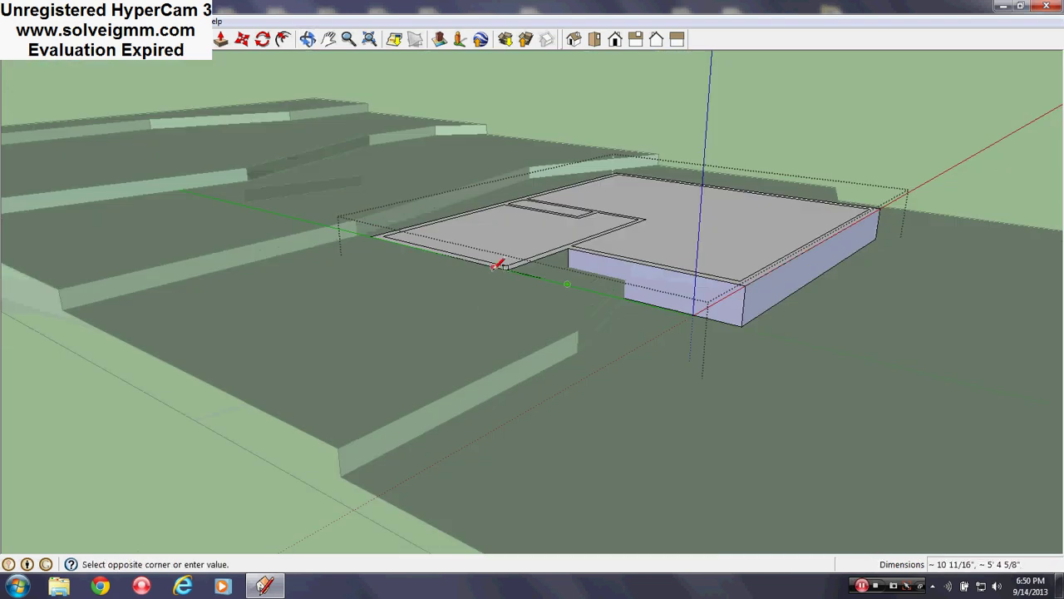
pyautogui.click(508, 270)
# Step: Add a 2' by 10' wall beneath the remaining side edge and a 25' by 2' wall beneath the back edge, and close the group
pyautogui.moveTo(380, 229)
pyautogui.mouseDown(button='middle')
pyautogui.moveTo(540, 295)
pyautogui.moveTo(510, 269)
pyautogui.mouseUp(button='middle')
pyautogui.click(510, 269)
pyautogui.click(378, 277)
pyautogui.click(381, 272)
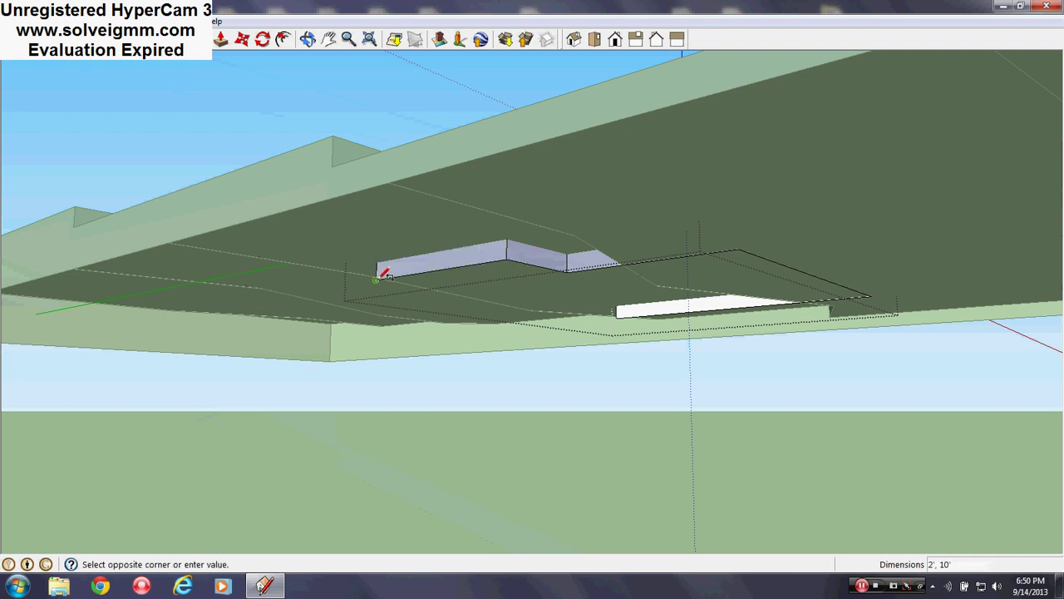
pyautogui.moveTo(381, 271); pyautogui.dragTo(682, 290, button='middle')
pyautogui.click(612, 313)
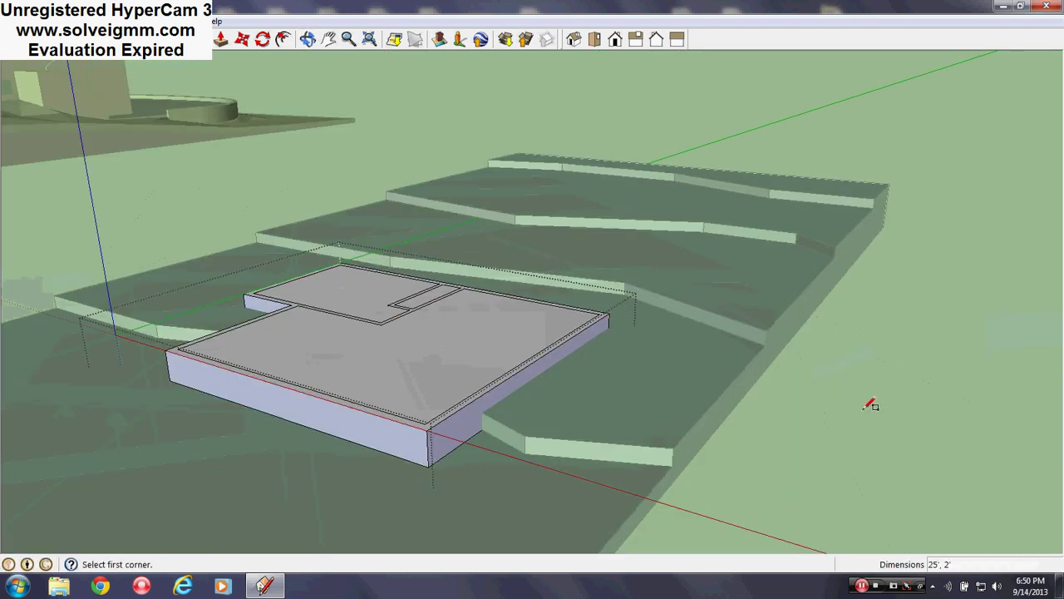
pyautogui.rightClick(900, 414)
pyautogui.click(923, 422)
# Step: Examine from several sides how the foundation walls meet the stepped terrain
pyautogui.scroll(-5, 532, 336)
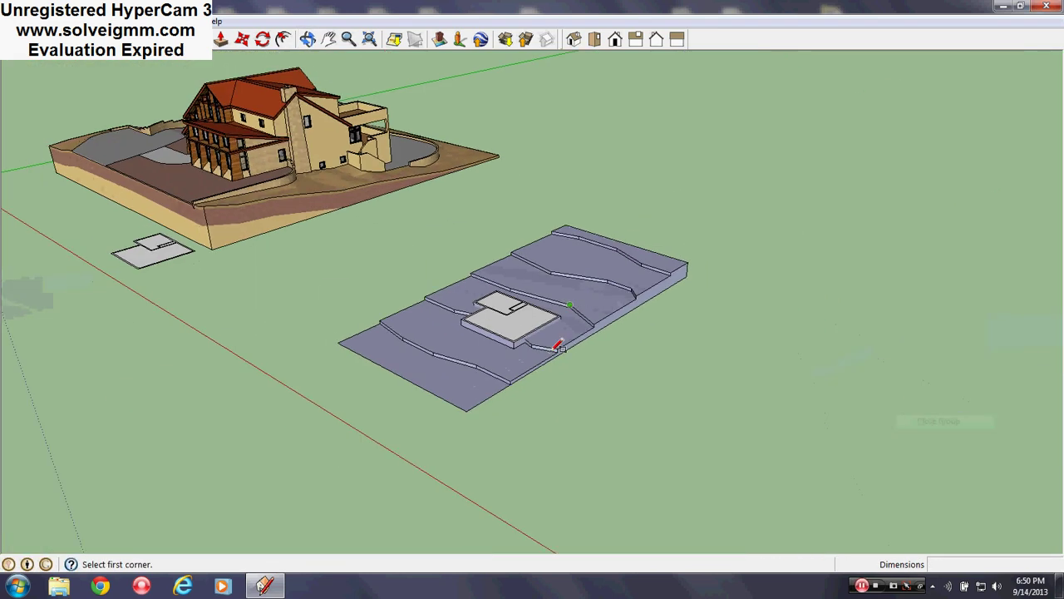
pyautogui.scroll(4, 553, 316)
pyautogui.moveTo(519, 306); pyautogui.dragTo(642, 282, button='middle')
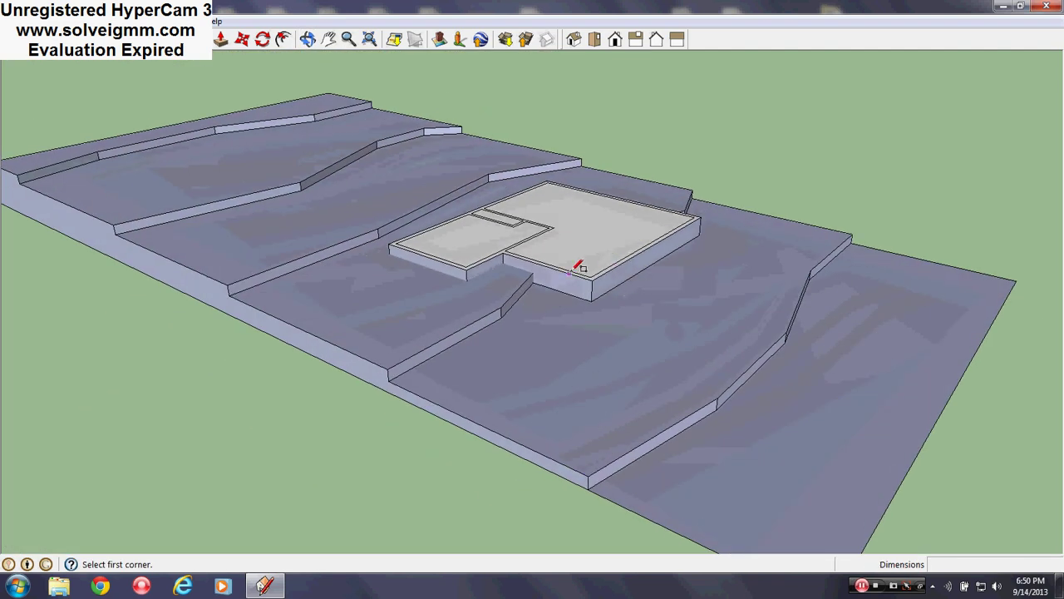
pyautogui.moveTo(575, 267); pyautogui.dragTo(623, 291, button='middle')
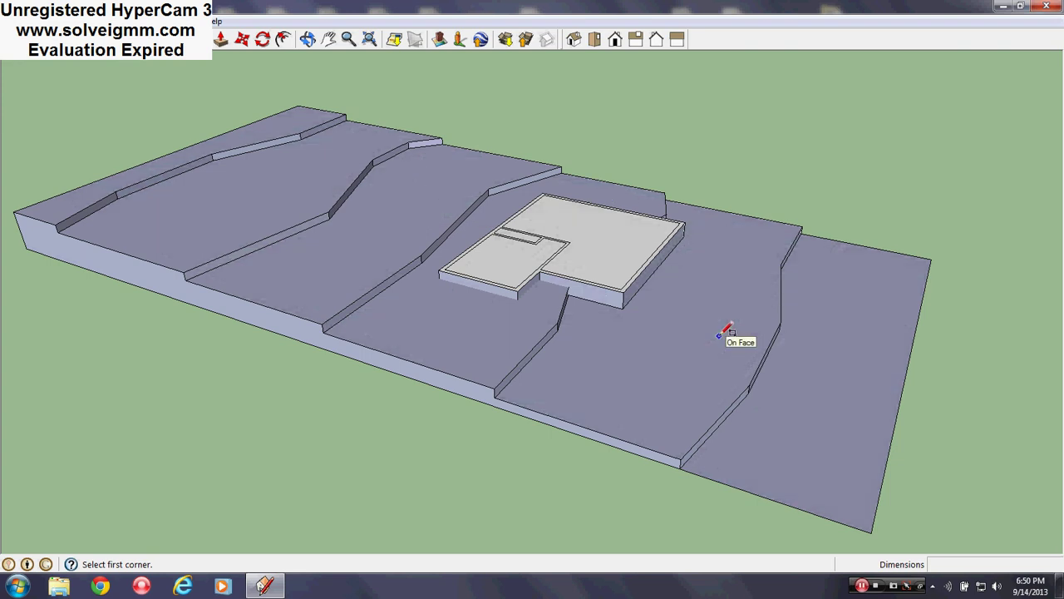
pyautogui.moveTo(784, 294); pyautogui.dragTo(48, 324, button='middle')
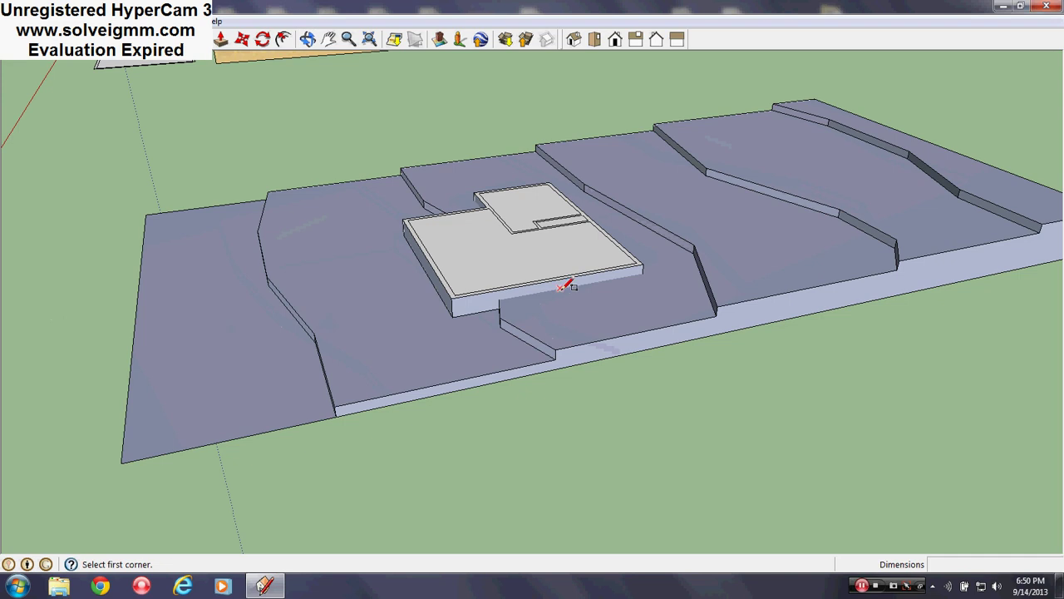
pyautogui.moveTo(565, 286)
pyautogui.mouseDown(button='middle')
pyautogui.moveTo(656, 273)
pyautogui.moveTo(570, 242)
pyautogui.mouseUp(button='middle')
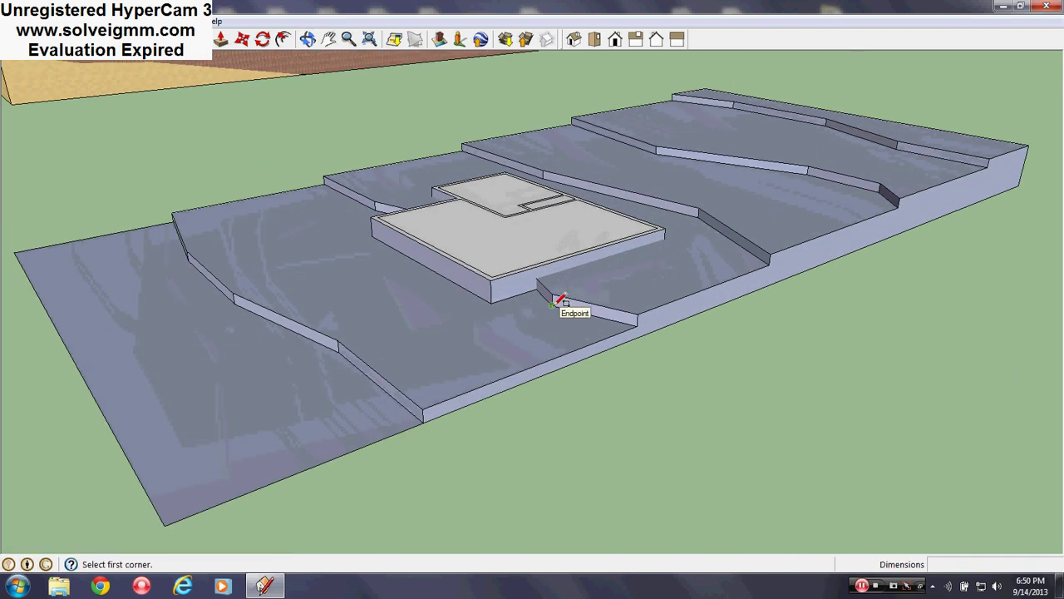
pyautogui.moveTo(540, 273); pyautogui.dragTo(577, 270, button='middle')
pyautogui.rightClick(521, 266)
pyautogui.click(724, 348)
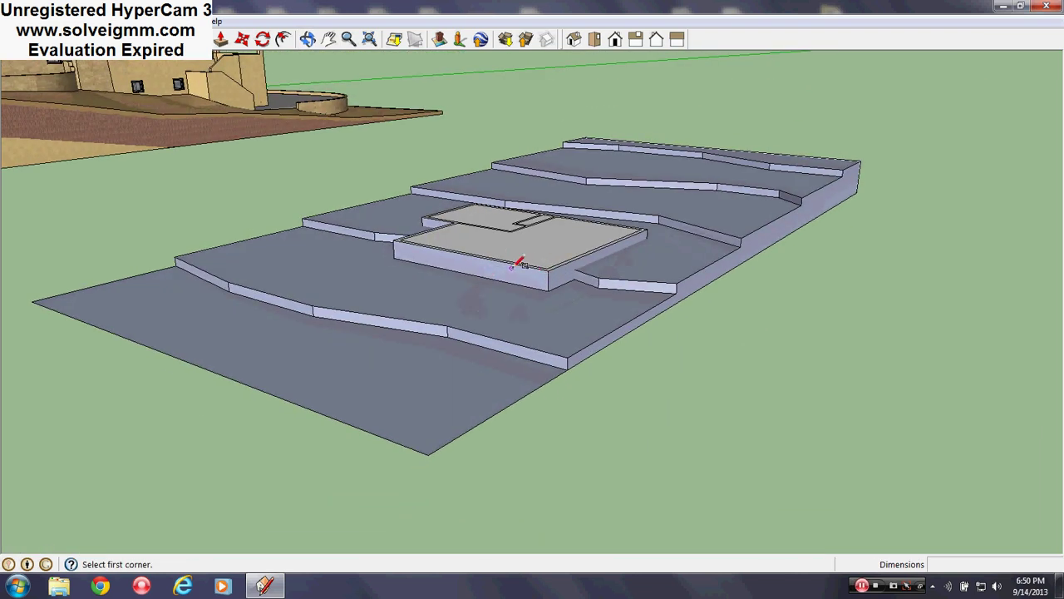
# Step: Measure the foundation wall's height above the terrain at its front corner
pyautogui.scroll(2, 513, 266)
pyautogui.click(552, 281)
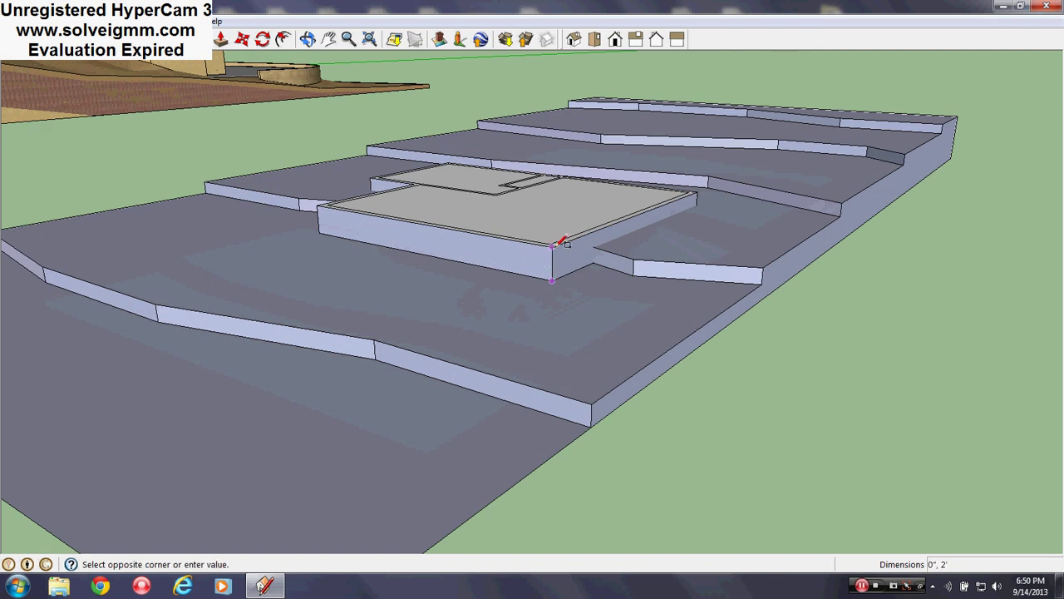
pyautogui.click(555, 245)
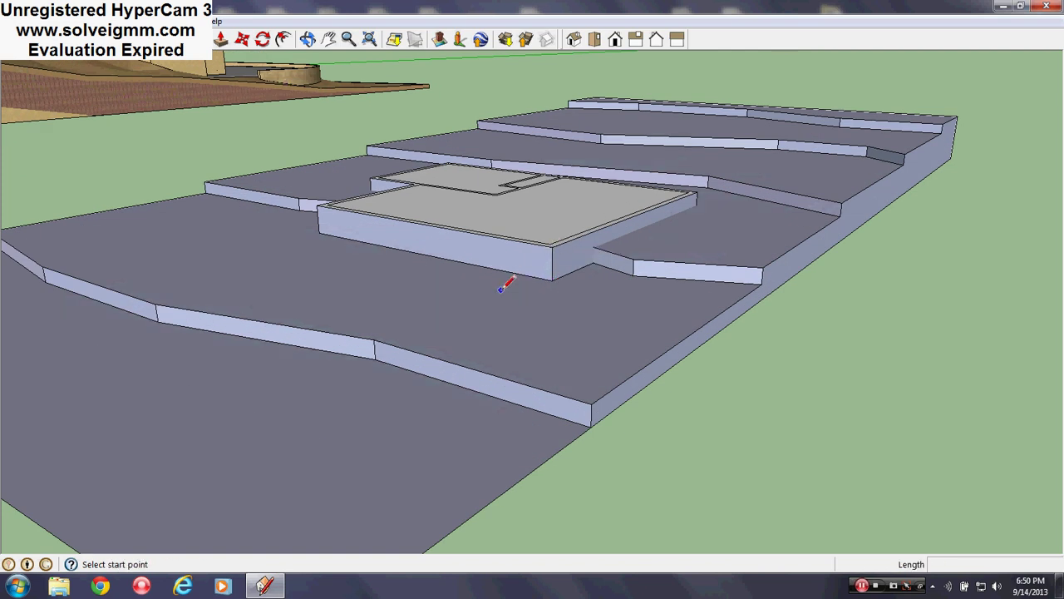
# Step: Try erasing the floor plan group with its foundation walls from the stepped terrain
pyautogui.scroll(-2, 562, 211)
pyautogui.moveTo(485, 247)
pyautogui.mouseDown(button='middle')
pyautogui.moveTo(416, 280)
pyautogui.moveTo(304, 307)
pyautogui.mouseUp(button='middle')
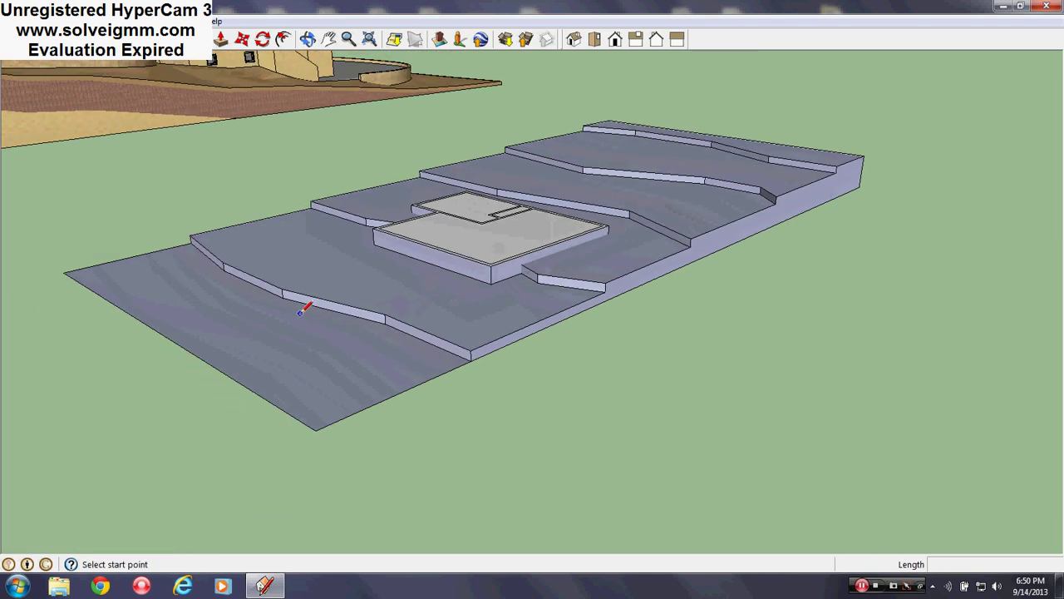
pyautogui.scroll(1, 305, 318)
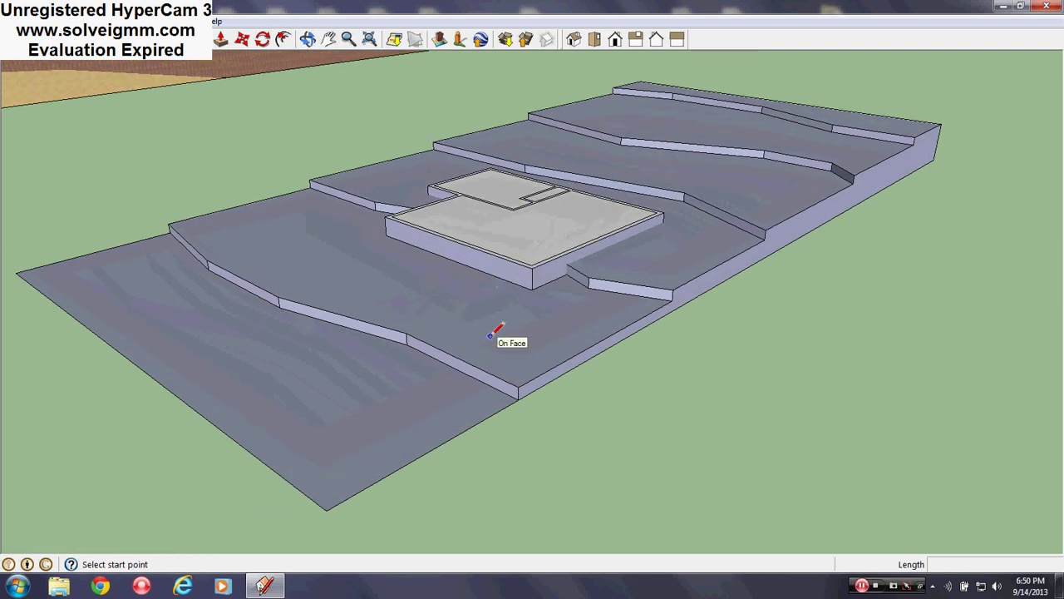
pyautogui.rightClick(524, 239)
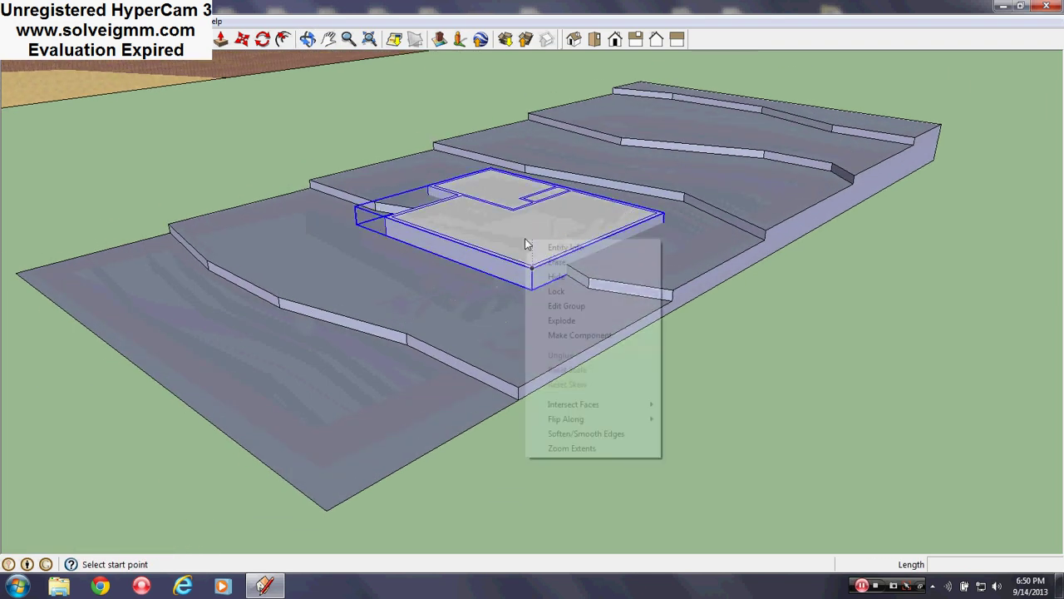
pyautogui.click(568, 263)
pyautogui.moveTo(599, 281)
pyautogui.mouseDown(button='middle')
pyautogui.moveTo(499, 333)
pyautogui.moveTo(262, 142)
pyautogui.moveTo(387, 147)
pyautogui.moveTo(595, 296)
pyautogui.mouseUp(button='middle')
pyautogui.scroll(-2, 615, 301)
pyautogui.scroll(-3, 563, 392)
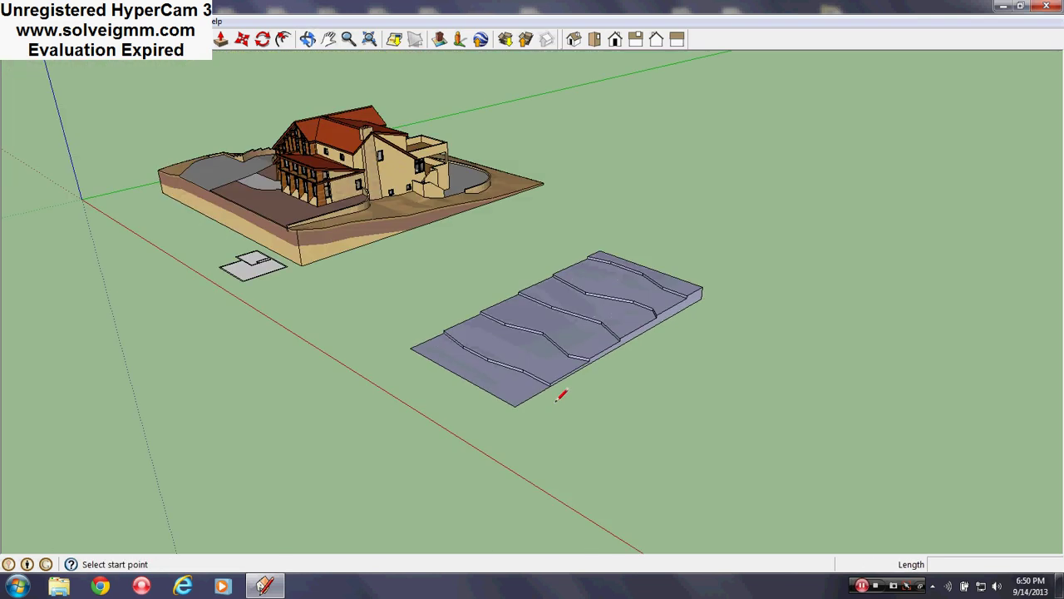
# Step: Examine the stepped terrain from the front, back and both sides
pyautogui.scroll(1, 556, 324)
pyautogui.scroll(2, 556, 325)
pyautogui.moveTo(550, 331)
pyautogui.mouseDown(button='middle')
pyautogui.moveTo(543, 340)
pyautogui.moveTo(537, 327)
pyautogui.mouseUp(button='middle')
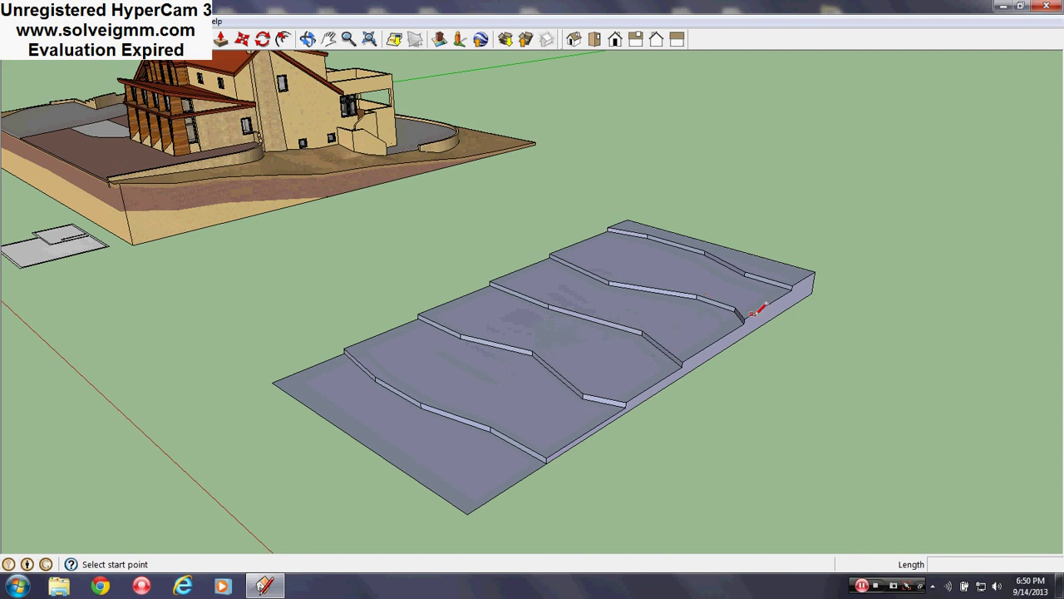
pyautogui.moveTo(758, 310)
pyautogui.mouseDown(button='middle')
pyautogui.moveTo(432, 328)
pyautogui.moveTo(433, 360)
pyautogui.moveTo(743, 364)
pyautogui.moveTo(675, 406)
pyautogui.moveTo(943, 404)
pyautogui.mouseUp(button='middle')
pyautogui.press('e')
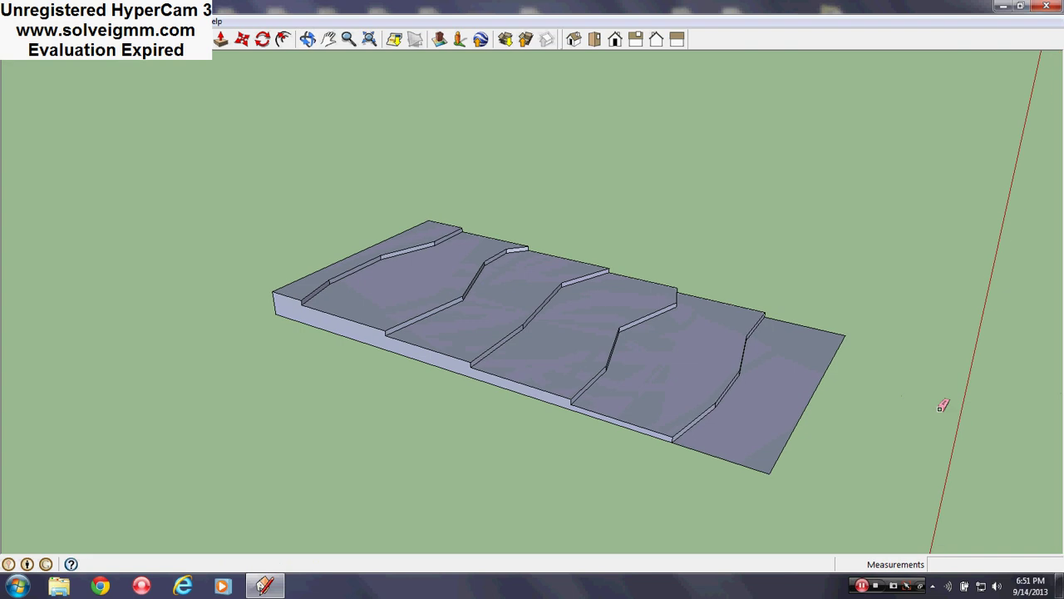
pyautogui.moveTo(276, 311)
pyautogui.mouseDown(button='middle')
pyautogui.moveTo(743, 344)
pyautogui.moveTo(557, 358)
pyautogui.mouseUp(button='middle')
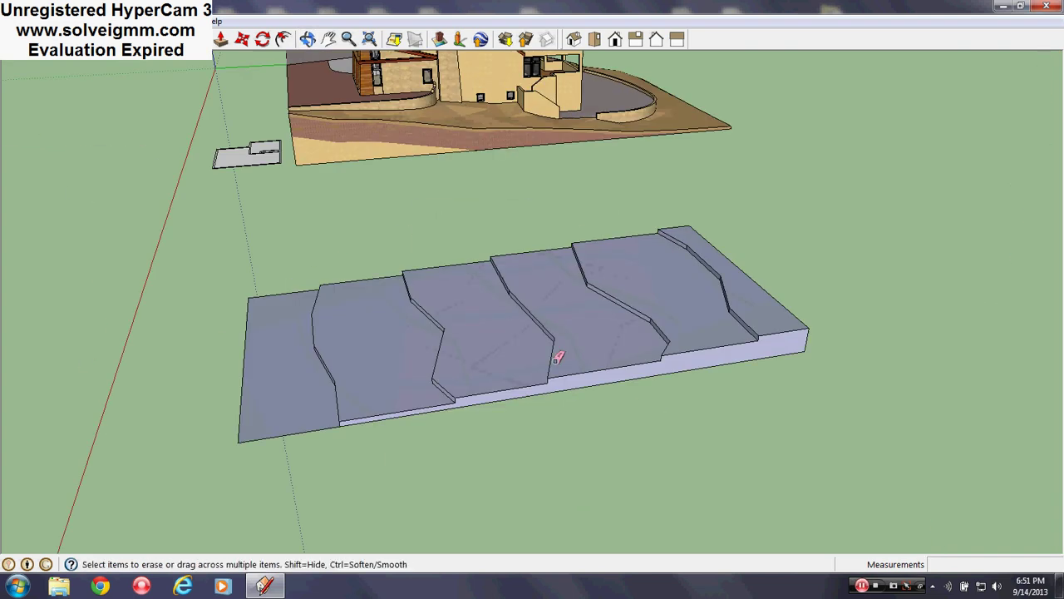
pyautogui.moveTo(815, 338); pyautogui.dragTo(423, 264, button='middle')
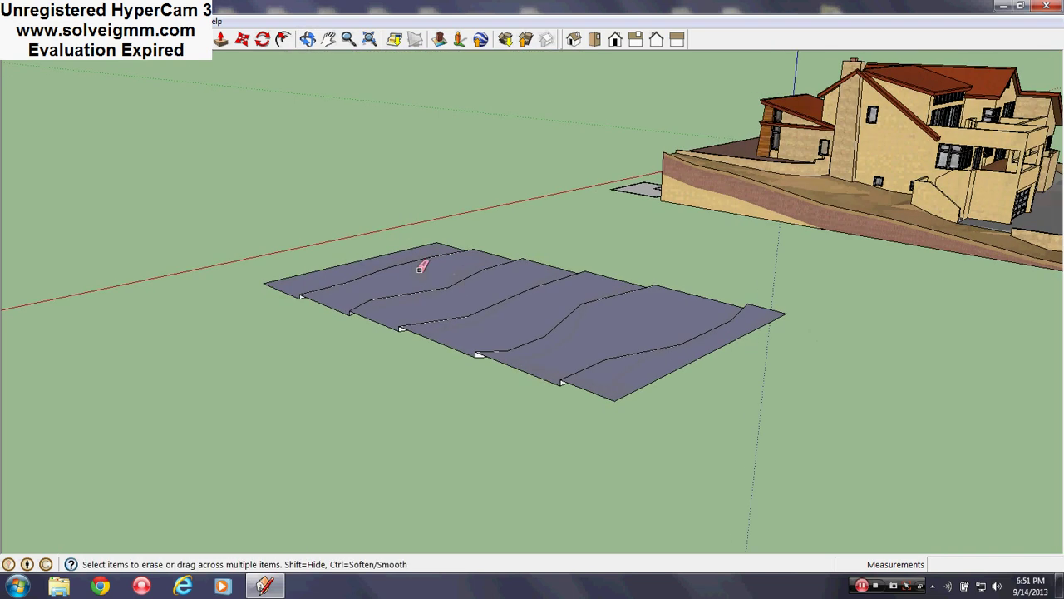
pyautogui.moveTo(596, 301)
pyautogui.mouseDown(button='middle')
pyautogui.moveTo(207, 352)
pyautogui.moveTo(247, 347)
pyautogui.mouseUp(button='middle')
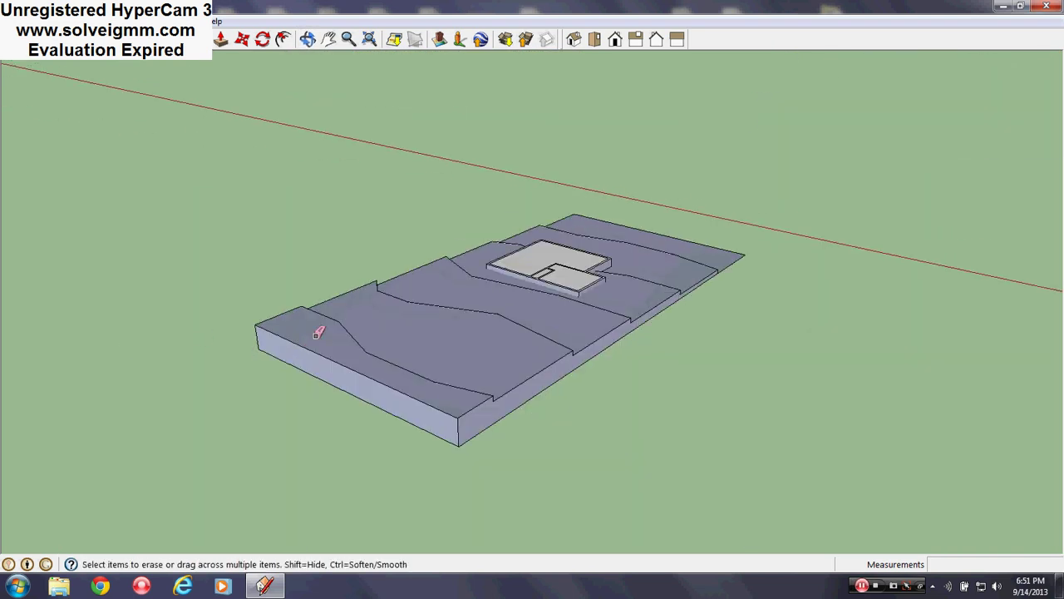
# Step: Erase the floor plan and foundation wall group sitting on the terrain
pyautogui.rightClick(545, 265)
pyautogui.click(570, 283)
pyautogui.moveTo(570, 286)
pyautogui.mouseDown(button='middle')
pyautogui.moveTo(19, 337)
pyautogui.moveTo(293, 435)
pyautogui.moveTo(430, 368)
pyautogui.moveTo(371, 213)
pyautogui.mouseUp(button='middle')
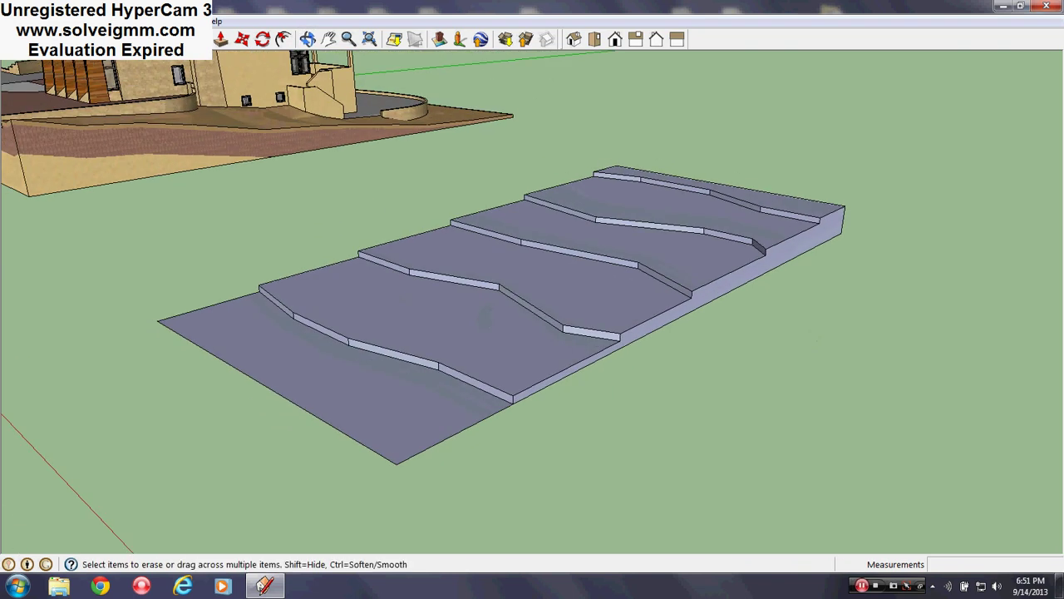
# Step: Erase the vertical faces and lower edges of the terrain's two lowest steps, keeping their upper contour lines
pyautogui.press('l')
pyautogui.scroll(3, 465, 358)
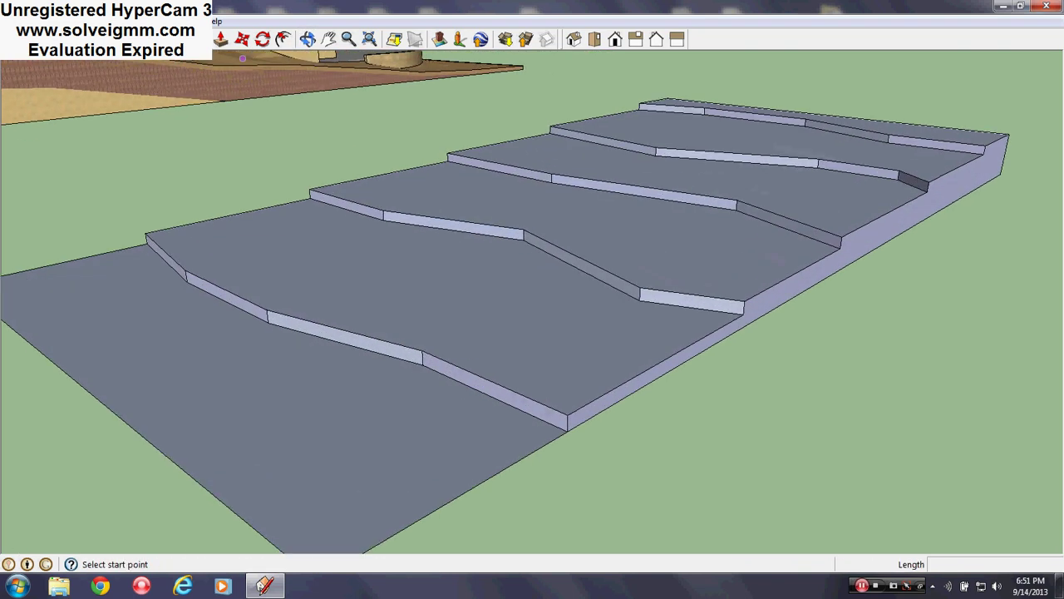
pyautogui.moveTo(455, 357)
pyautogui.mouseDown(button='middle')
pyautogui.moveTo(501, 327)
pyautogui.moveTo(520, 333)
pyautogui.mouseUp(button='middle')
pyautogui.press('e')
pyautogui.moveTo(522, 338); pyautogui.dragTo(482, 336)
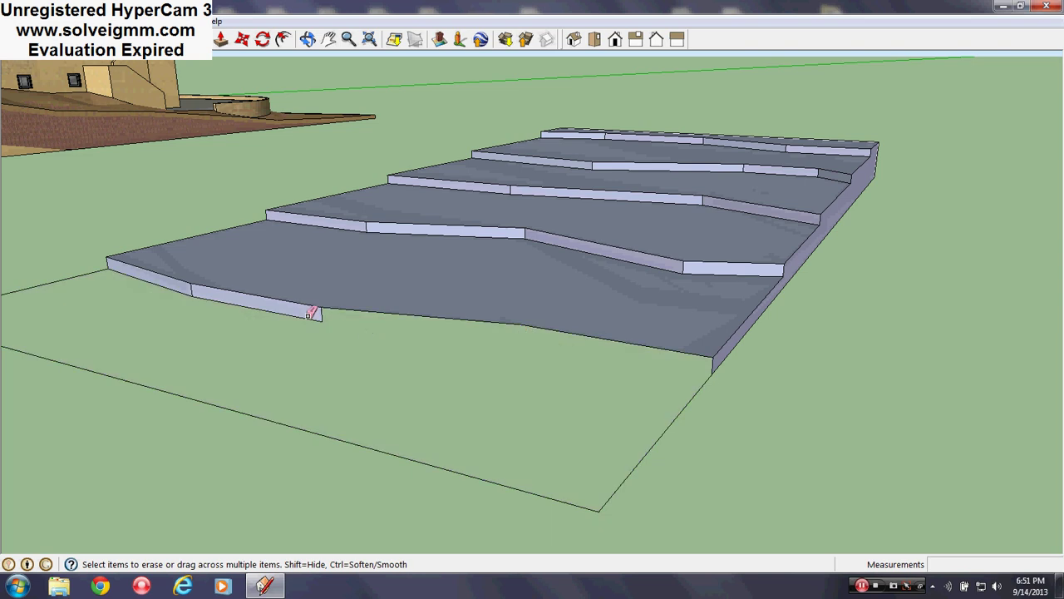
pyautogui.moveTo(311, 314); pyautogui.dragTo(190, 300)
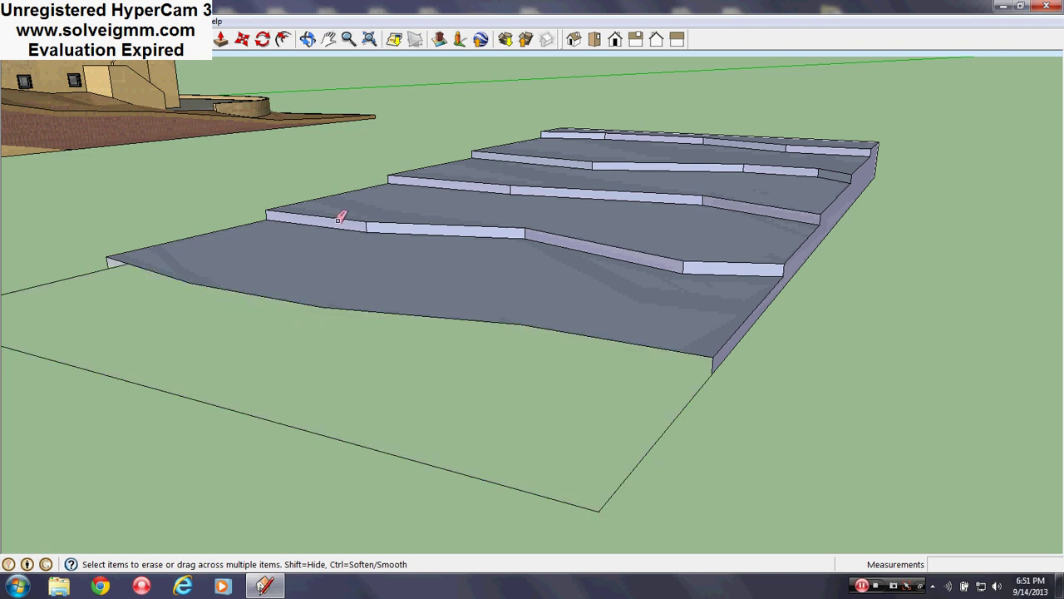
pyautogui.moveTo(374, 227)
pyautogui.mouseDown()
pyautogui.moveTo(366, 222)
pyautogui.moveTo(537, 236)
pyautogui.moveTo(690, 267)
pyautogui.moveTo(704, 233)
pyautogui.mouseUp()
pyautogui.moveTo(703, 233); pyautogui.dragTo(689, 337, button='middle')
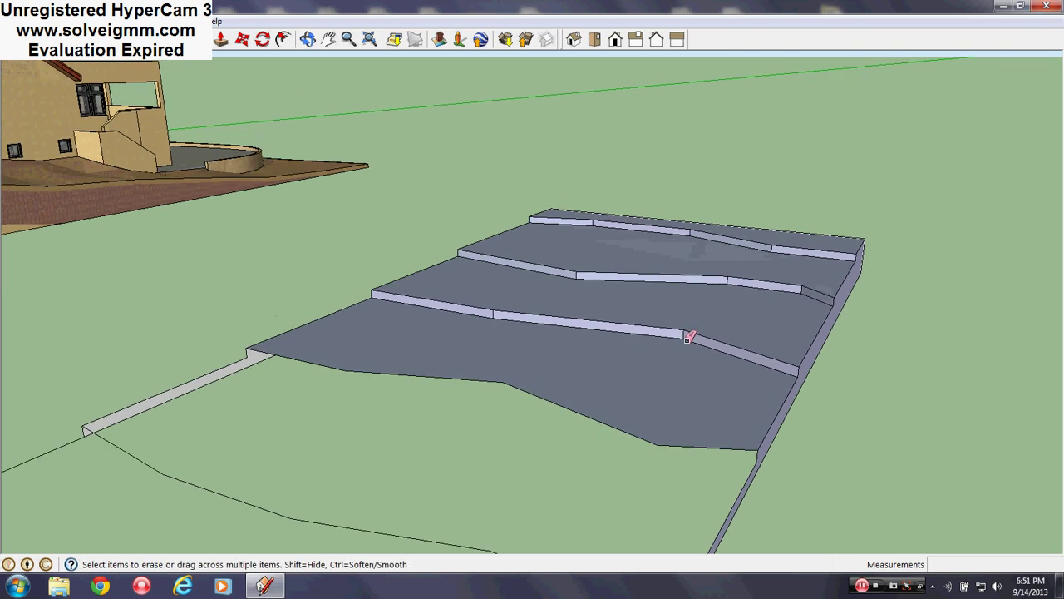
# Step: Erase the lower edges and risers of the three upper terrain steps, keeping their upper contour lines
pyautogui.moveTo(689, 337)
pyautogui.mouseDown()
pyautogui.moveTo(516, 324)
pyautogui.moveTo(497, 312)
pyautogui.mouseUp()
pyautogui.scroll(3, 624, 264)
pyautogui.moveTo(545, 278); pyautogui.dragTo(527, 276)
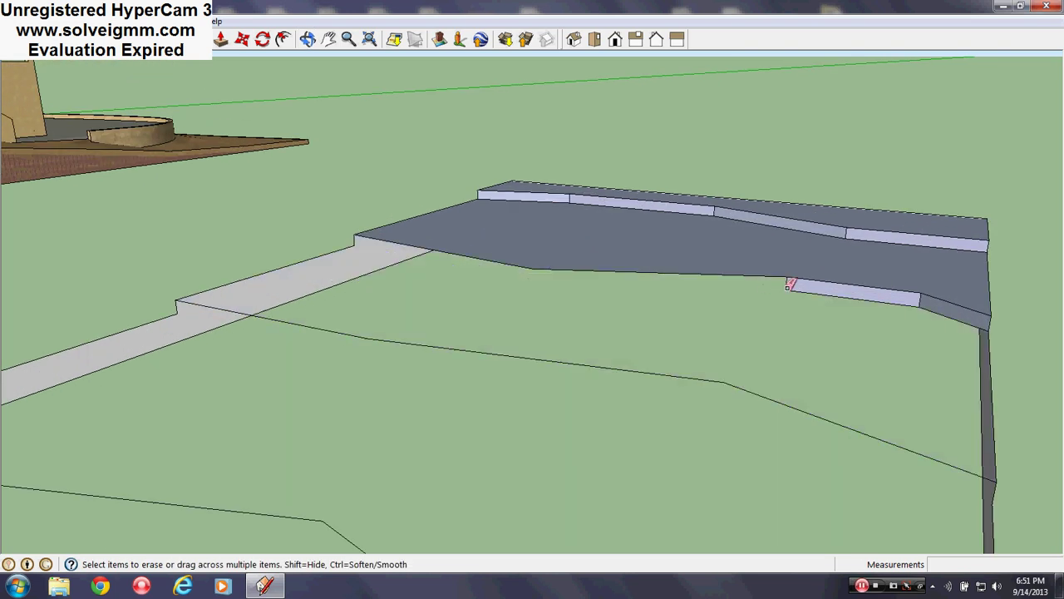
pyautogui.moveTo(789, 285)
pyautogui.mouseDown()
pyautogui.moveTo(937, 314)
pyautogui.moveTo(919, 304)
pyautogui.mouseUp()
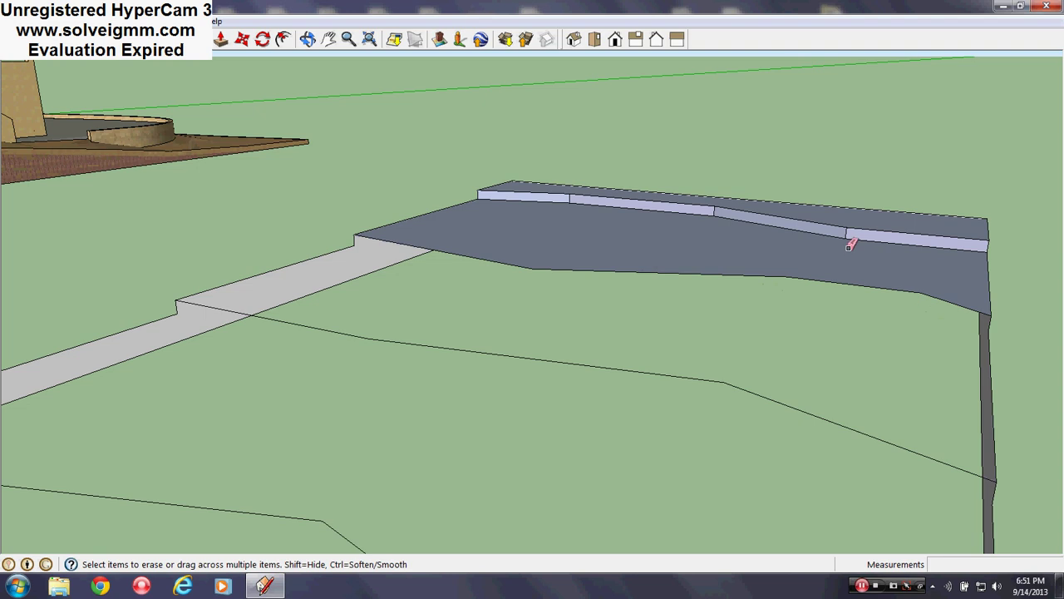
pyautogui.moveTo(850, 245)
pyautogui.mouseDown()
pyautogui.moveTo(848, 230)
pyautogui.moveTo(723, 208)
pyautogui.moveTo(561, 201)
pyautogui.moveTo(578, 198)
pyautogui.mouseUp()
pyautogui.moveTo(608, 188)
pyautogui.mouseDown(button='middle')
pyautogui.moveTo(668, 202)
pyautogui.moveTo(712, 309)
pyautogui.moveTo(742, 236)
pyautogui.mouseUp(button='middle')
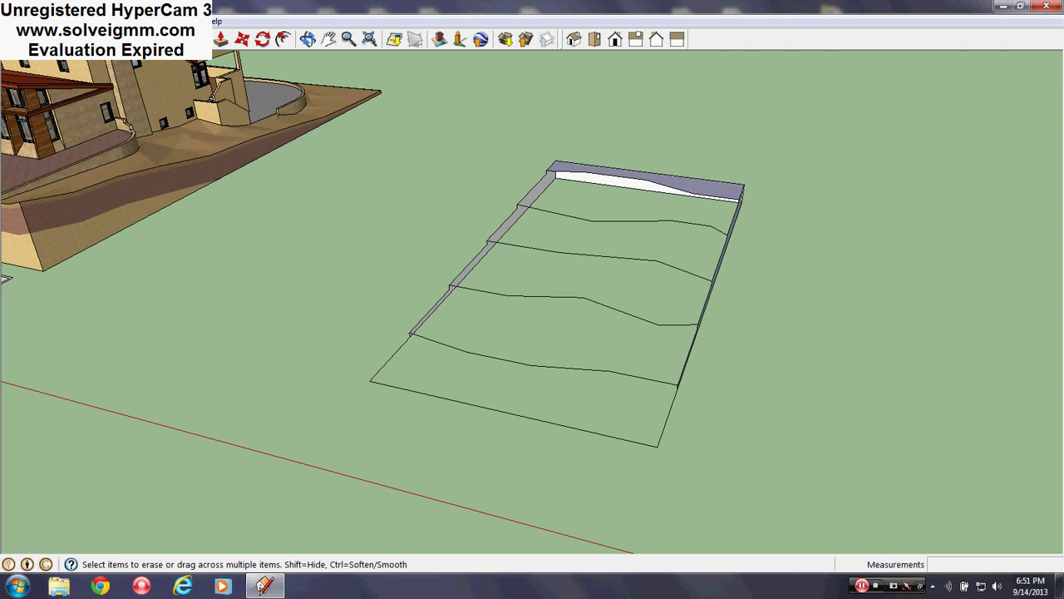
# Step: Join the two lowest contours with one line between their first inner vertices and another between their ends along the side
pyautogui.press('l')
pyautogui.click(507, 294)
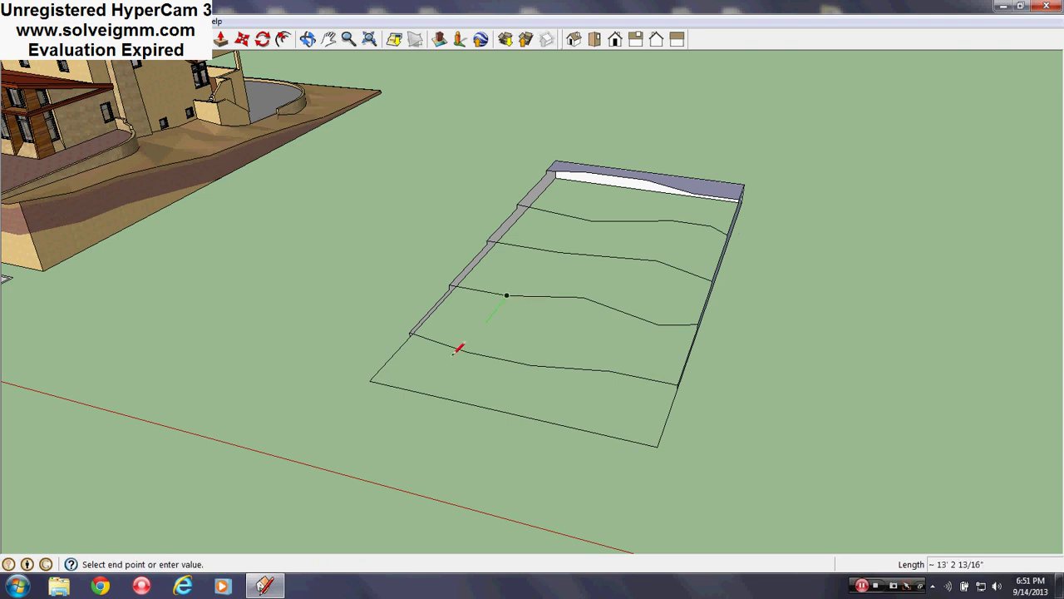
pyautogui.click(466, 352)
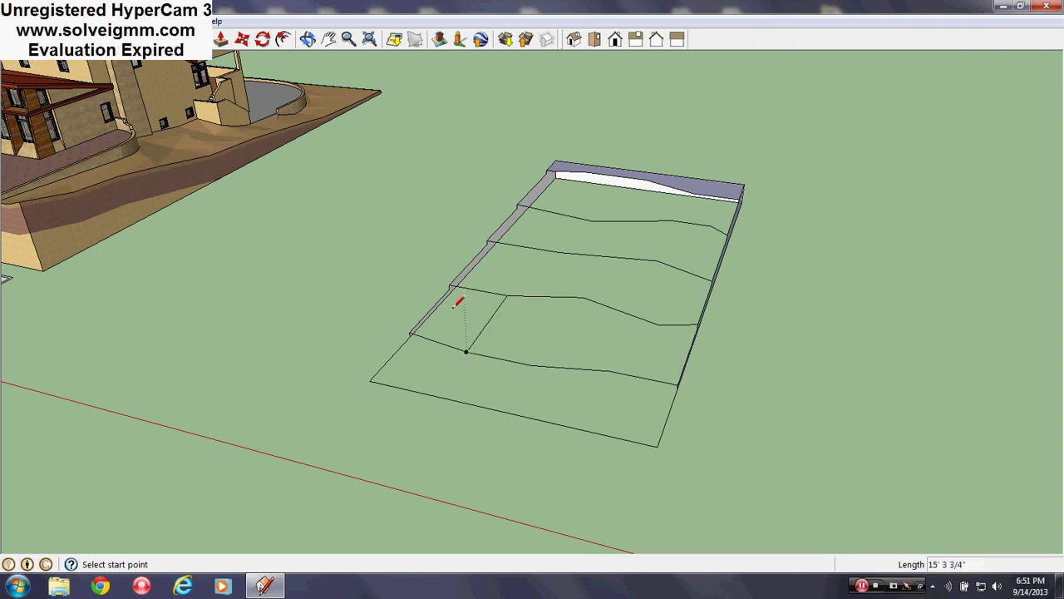
pyautogui.scroll(5, 458, 301)
pyautogui.click(465, 205)
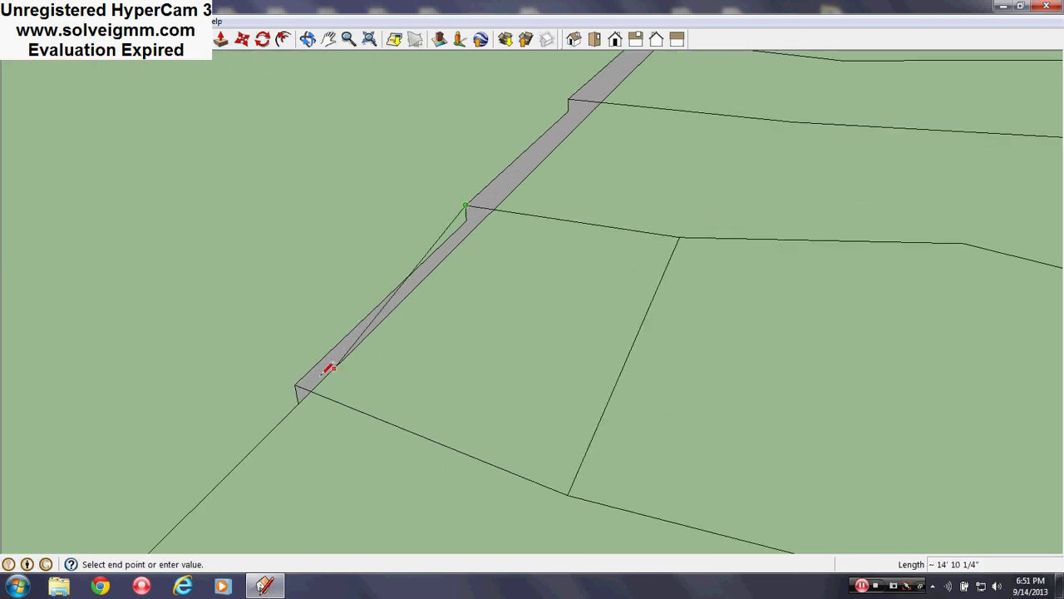
pyautogui.click(300, 378)
pyautogui.moveTo(305, 373); pyautogui.dragTo(496, 260, button='middle')
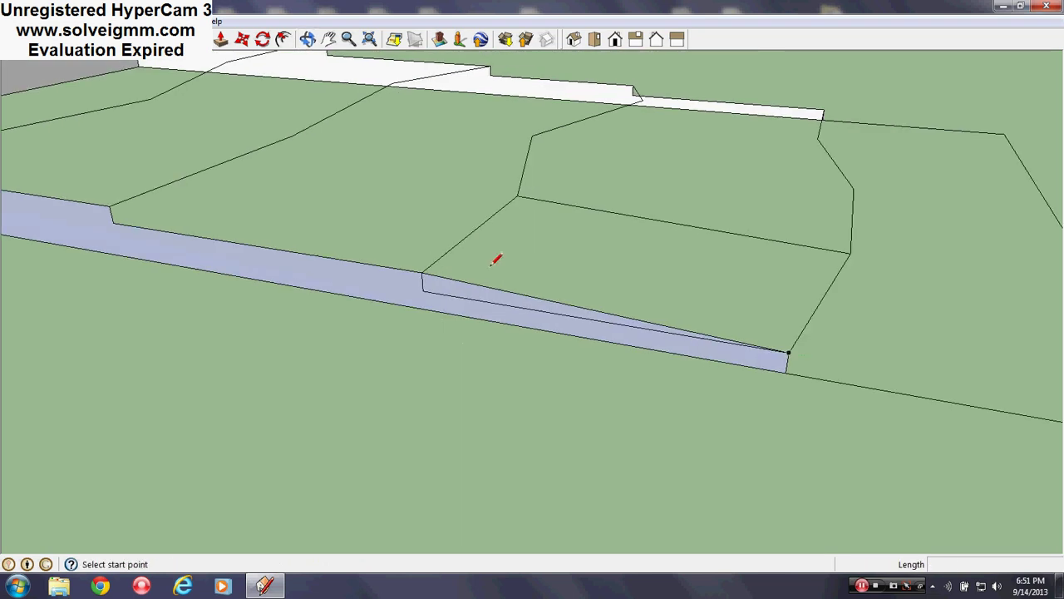
pyautogui.scroll(-5, 487, 300)
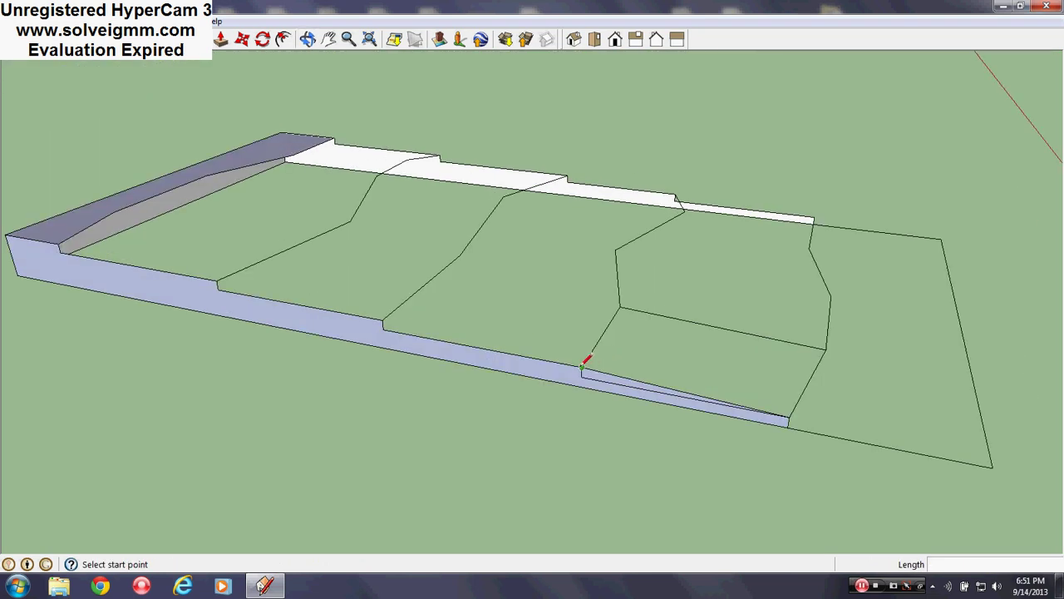
# Step: Continue the sloped lines along that side through each contour's end, up to the top contour and down to the front corner
pyautogui.click(582, 365)
pyautogui.click(381, 320)
pyautogui.click(382, 320)
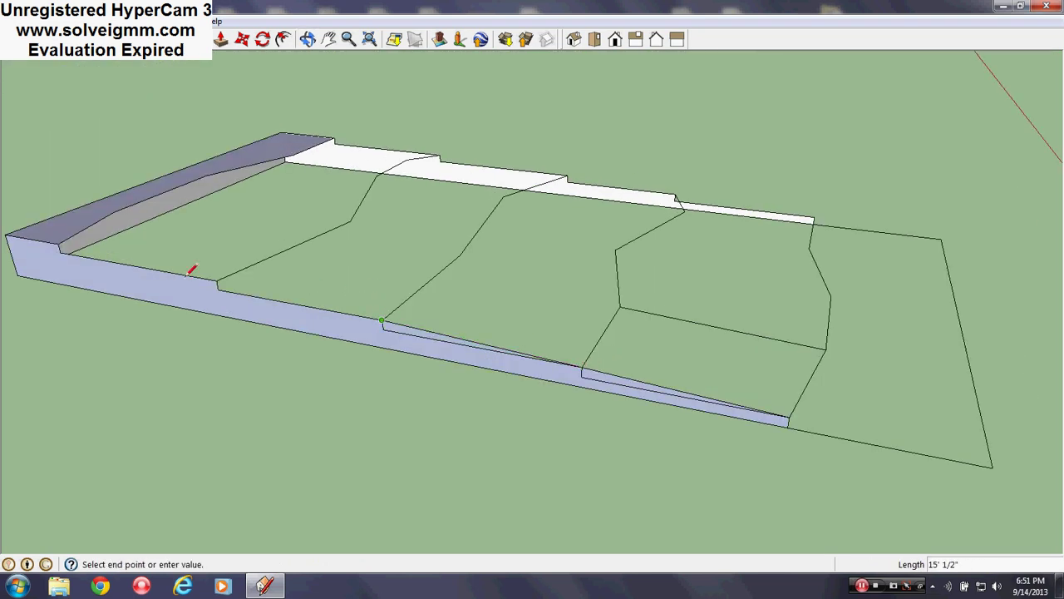
pyautogui.click(217, 283)
pyautogui.click(217, 283)
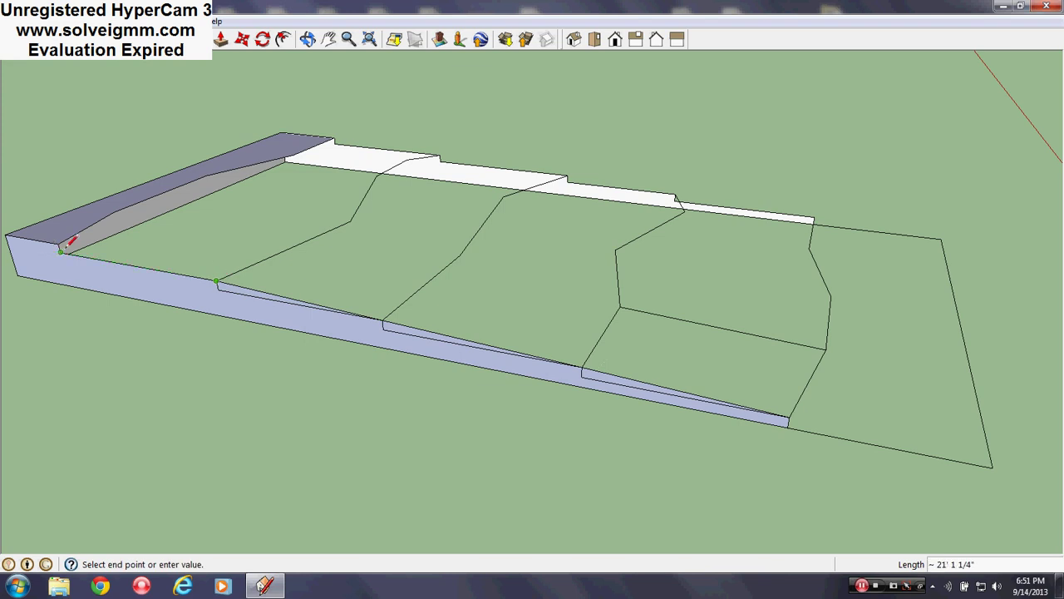
pyautogui.click(61, 249)
pyautogui.scroll(-1, 210, 274)
pyautogui.moveTo(738, 405); pyautogui.dragTo(705, 376, button='middle')
pyautogui.click(701, 381)
pyautogui.click(898, 432)
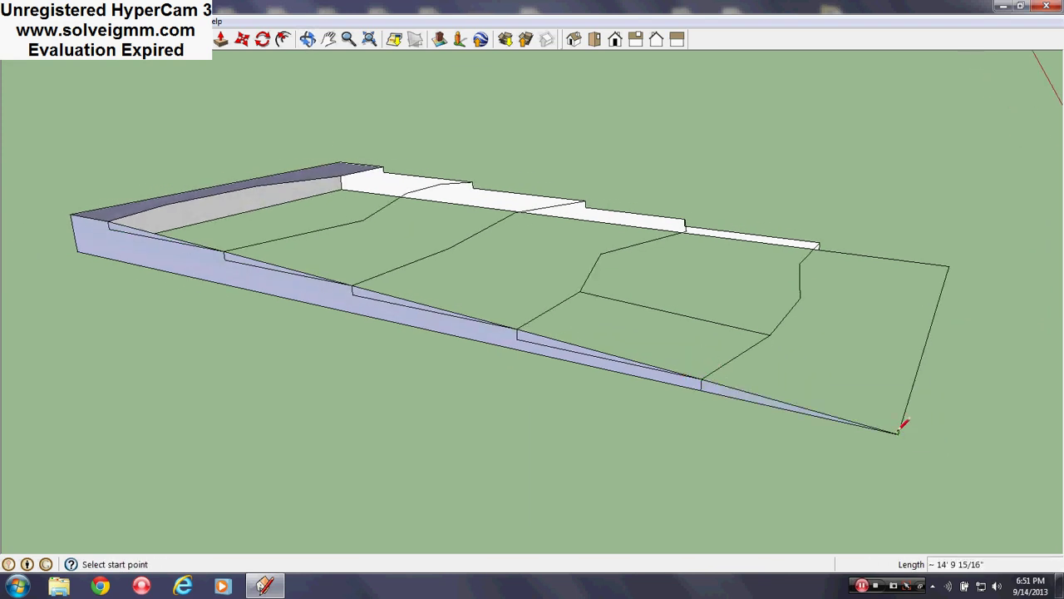
# Step: Erase the leftover stepped edges beneath the sloped lines on that side of the terrain
pyautogui.press('e')
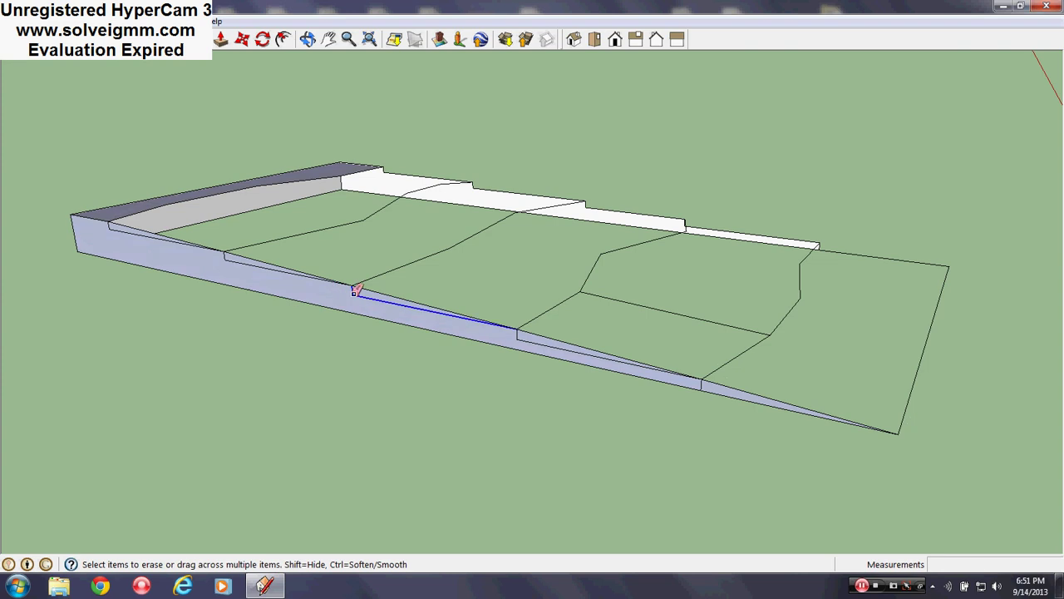
pyautogui.click(355, 291)
pyautogui.click(222, 257)
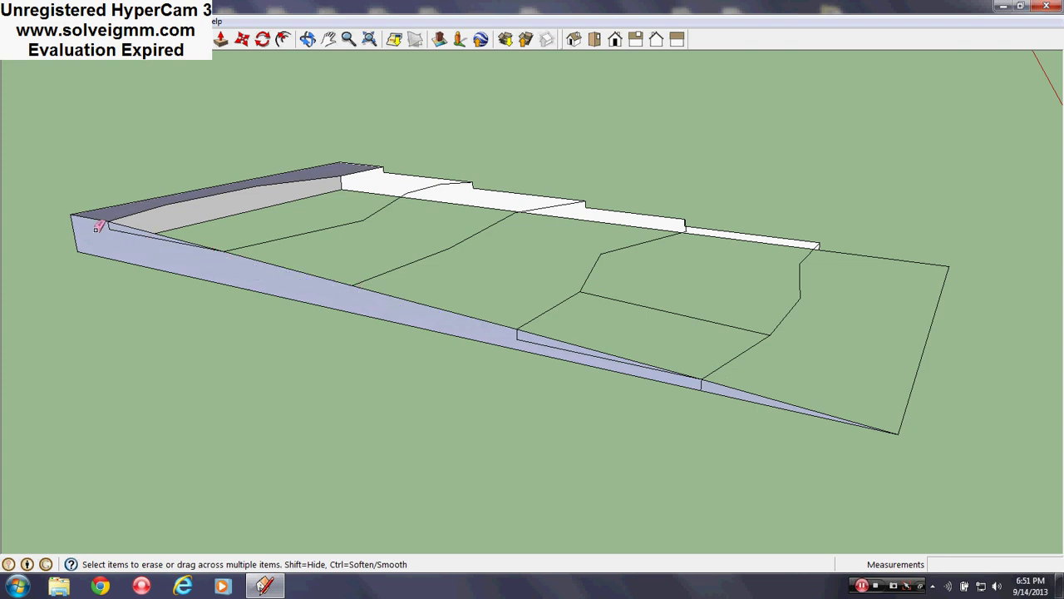
pyautogui.moveTo(97, 226); pyautogui.dragTo(205, 260)
pyautogui.moveTo(517, 335); pyautogui.dragTo(693, 388)
pyautogui.moveTo(704, 382); pyautogui.dragTo(142, 399, button='middle')
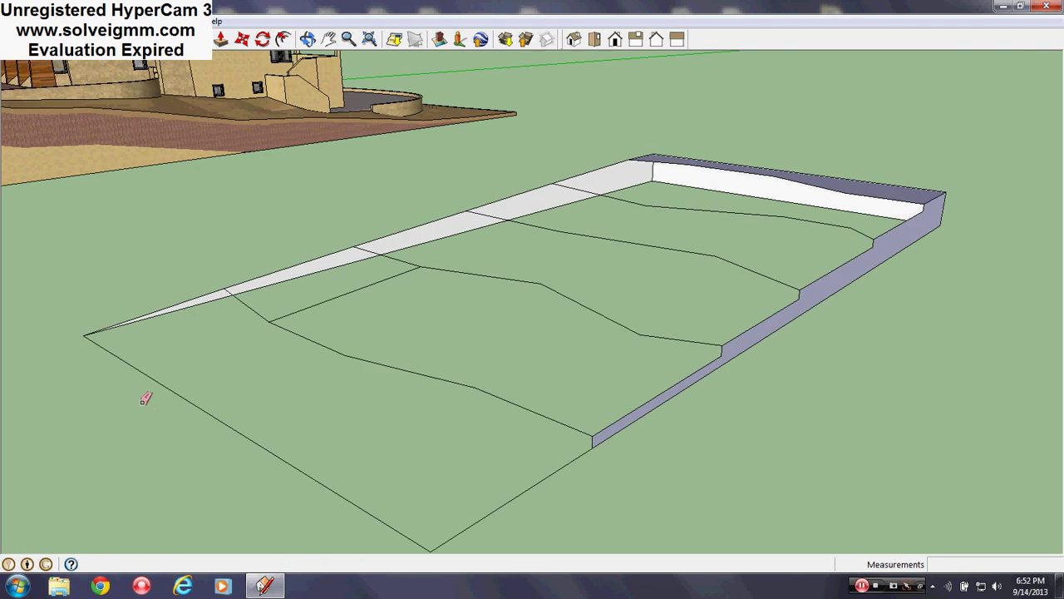
# Step: Draw sloped lines along the terrain's opposite side from the front corner through each contour's end up to the top contour
pyautogui.press('l')
pyautogui.moveTo(487, 511); pyautogui.dragTo(438, 514, button='middle')
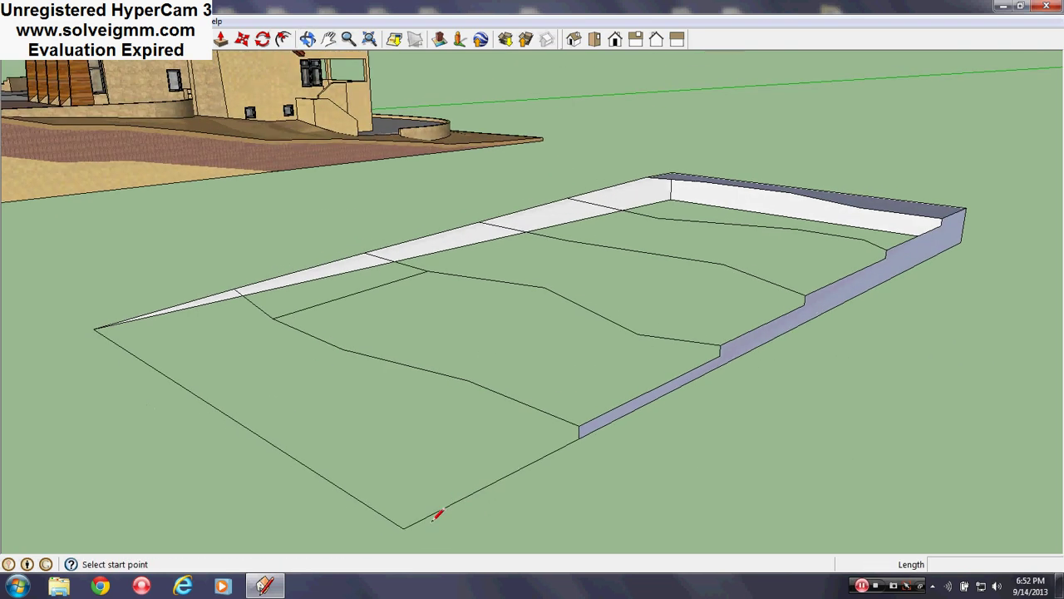
pyautogui.click(403, 527)
pyautogui.click(580, 426)
pyautogui.click(580, 426)
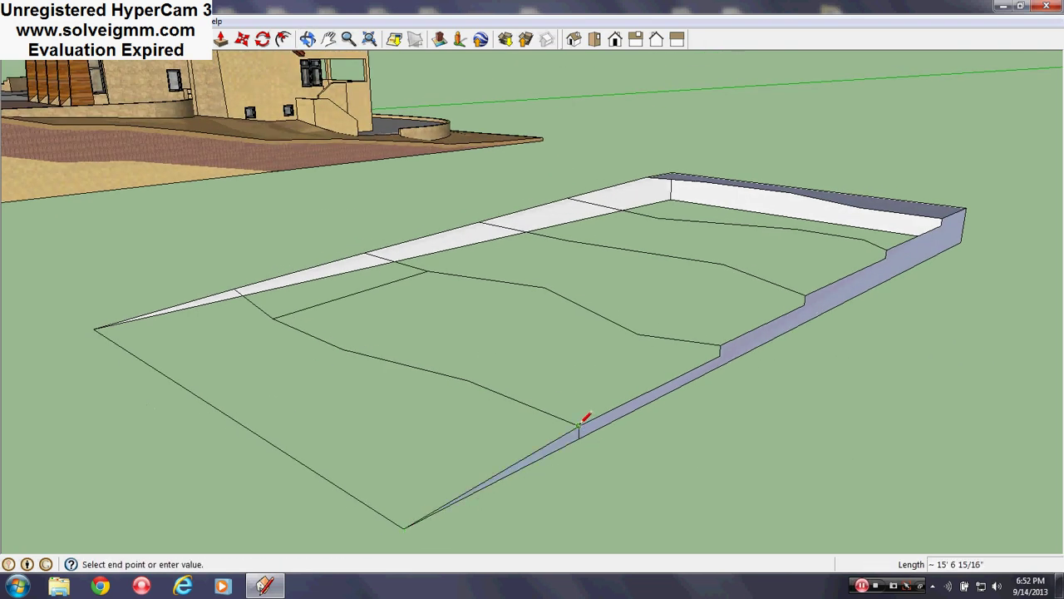
pyautogui.click(720, 345)
pyautogui.click(720, 345)
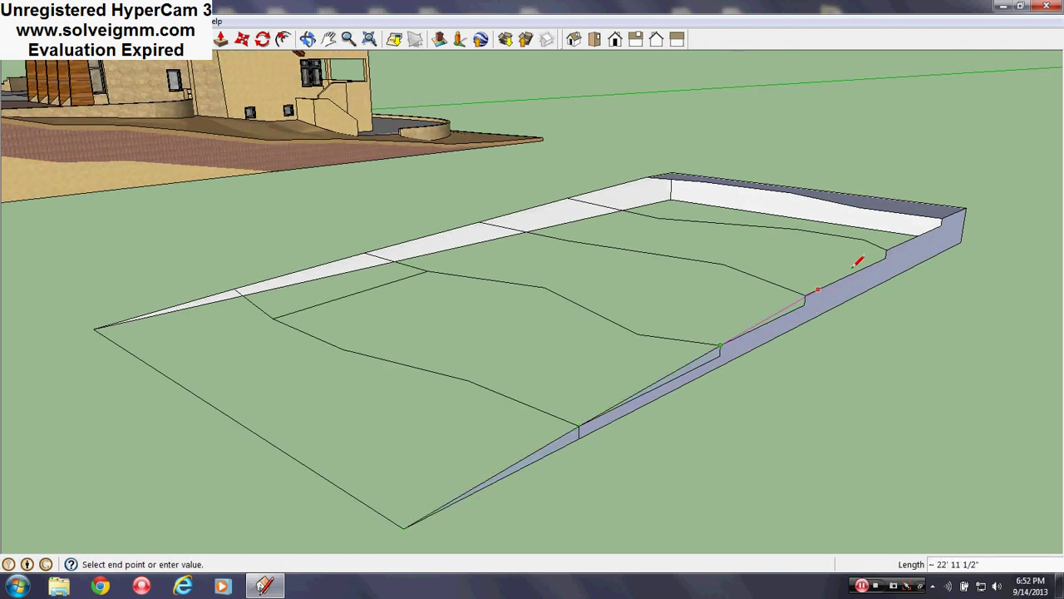
pyautogui.click(804, 295)
pyautogui.click(804, 295)
pyautogui.click(886, 250)
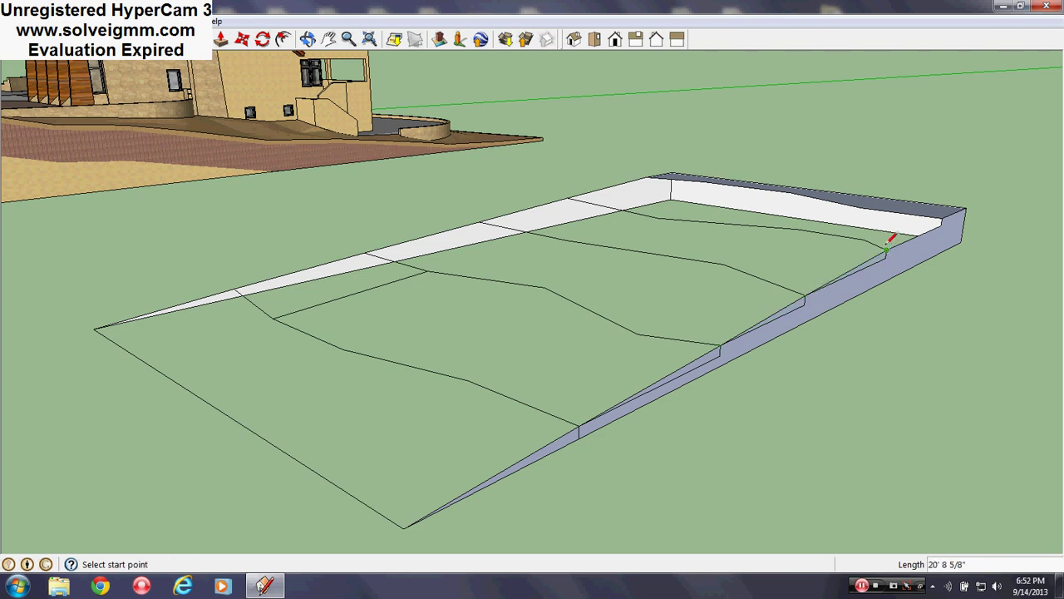
pyautogui.click(886, 250)
pyautogui.click(944, 211)
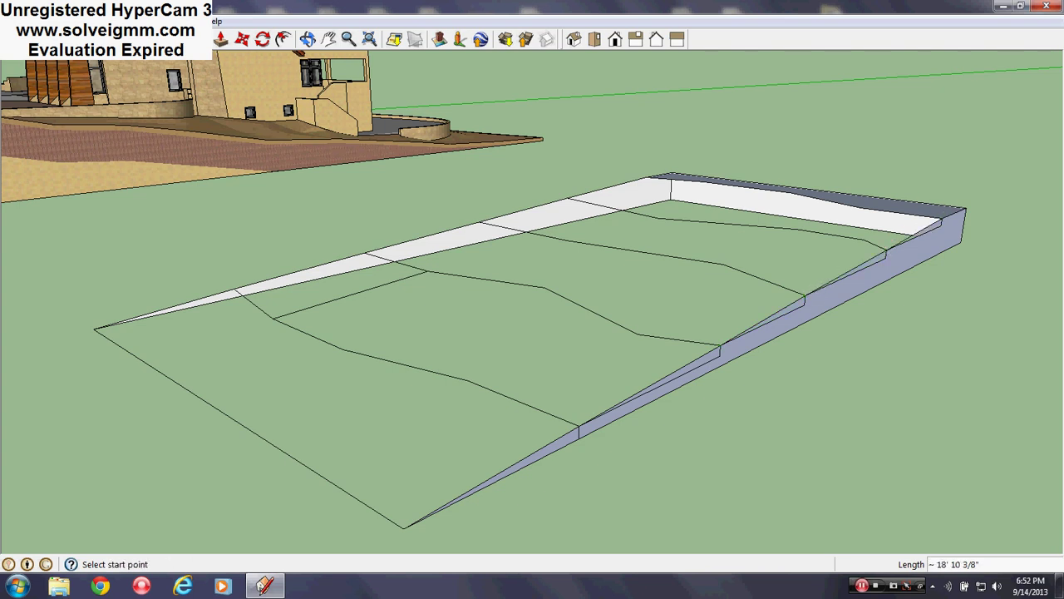
# Step: Erase the leftover stepped edges beneath the sloped lines on the opposite side wall
pyautogui.moveTo(399, 341); pyautogui.dragTo(249, 309, button='middle')
pyautogui.press('e')
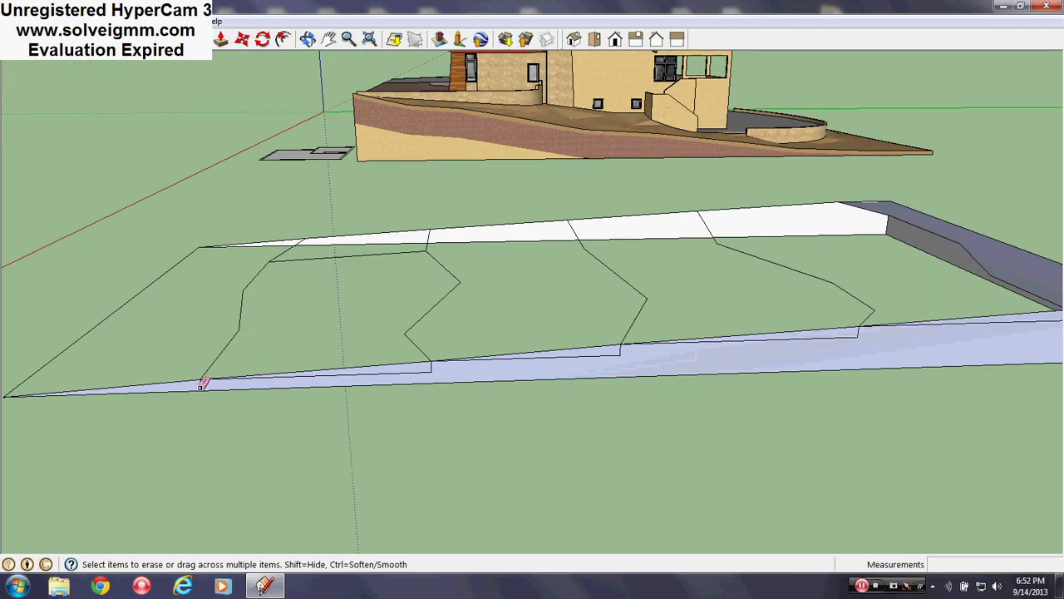
pyautogui.moveTo(430, 372)
pyautogui.mouseDown()
pyautogui.moveTo(612, 374)
pyautogui.moveTo(632, 349)
pyautogui.mouseUp()
pyautogui.keyDown('shift'); pyautogui.moveTo(739, 350); pyautogui.dragTo(465, 361, button='middle'); pyautogui.keyUp('shift')
pyautogui.scroll(3, 540, 361)
pyautogui.moveTo(585, 346); pyautogui.dragTo(592, 340)
pyautogui.moveTo(896, 321); pyautogui.dragTo(883, 324)
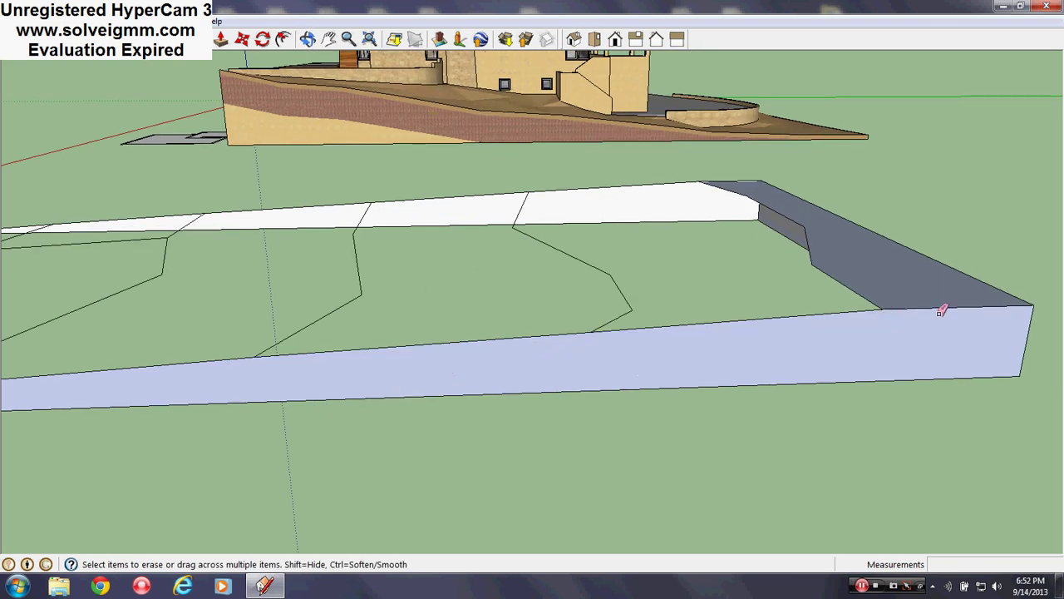
# Step: Draw zigzag lines from the first contour's second vertex to the two middle vertices of the second contour, forming triangular faces
pyautogui.scroll(-4, 918, 242)
pyautogui.moveTo(673, 283); pyautogui.dragTo(945, 369, button='middle')
pyautogui.scroll(3, 692, 255)
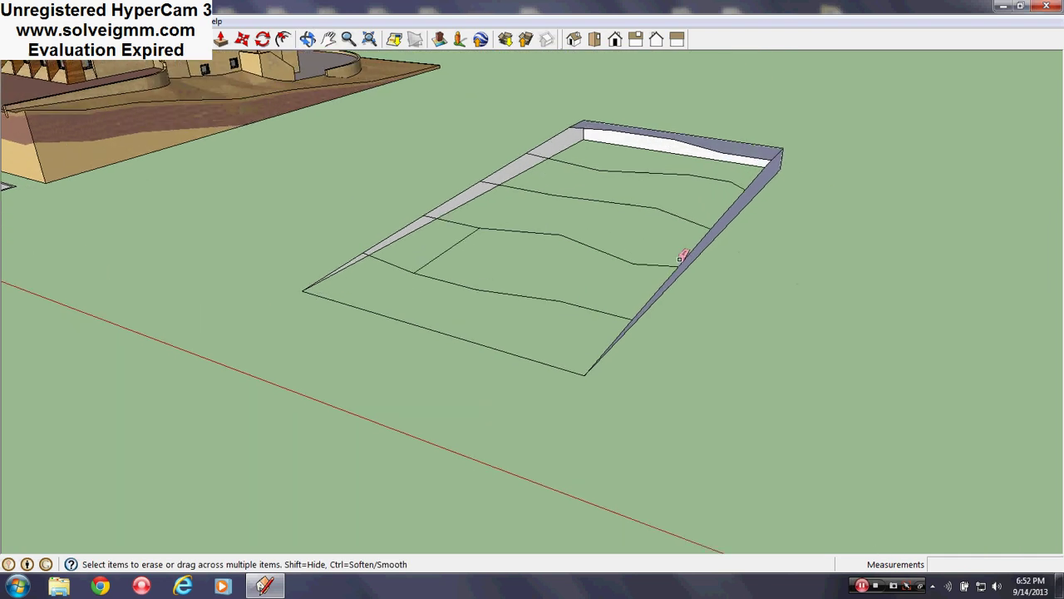
pyautogui.moveTo(680, 258)
pyautogui.mouseDown(button='middle')
pyautogui.moveTo(701, 292)
pyautogui.moveTo(717, 288)
pyautogui.mouseUp(button='middle')
pyautogui.scroll(-1, 716, 288)
pyautogui.press('l')
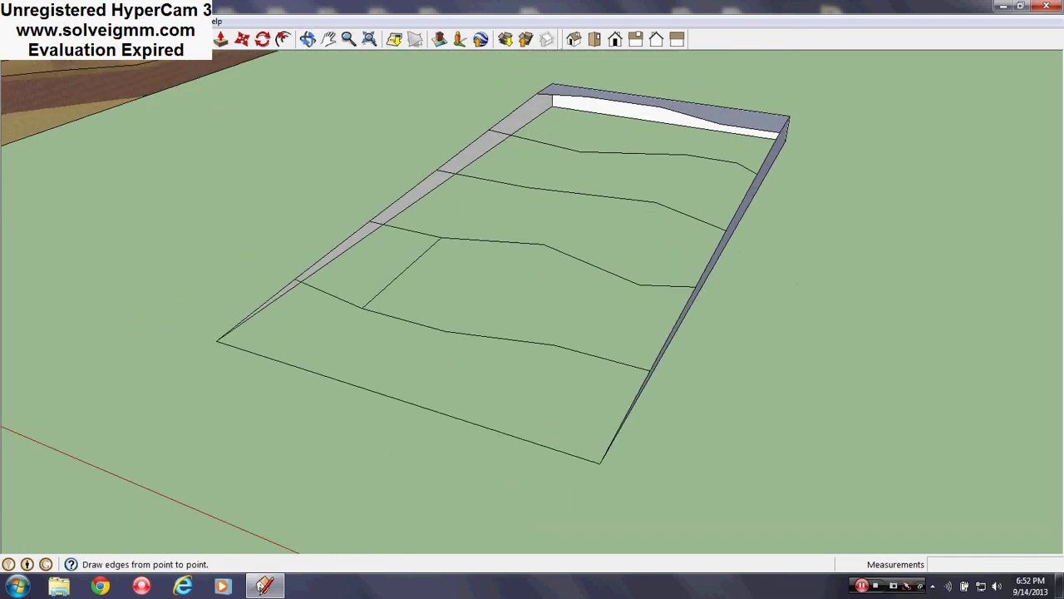
pyautogui.click(445, 331)
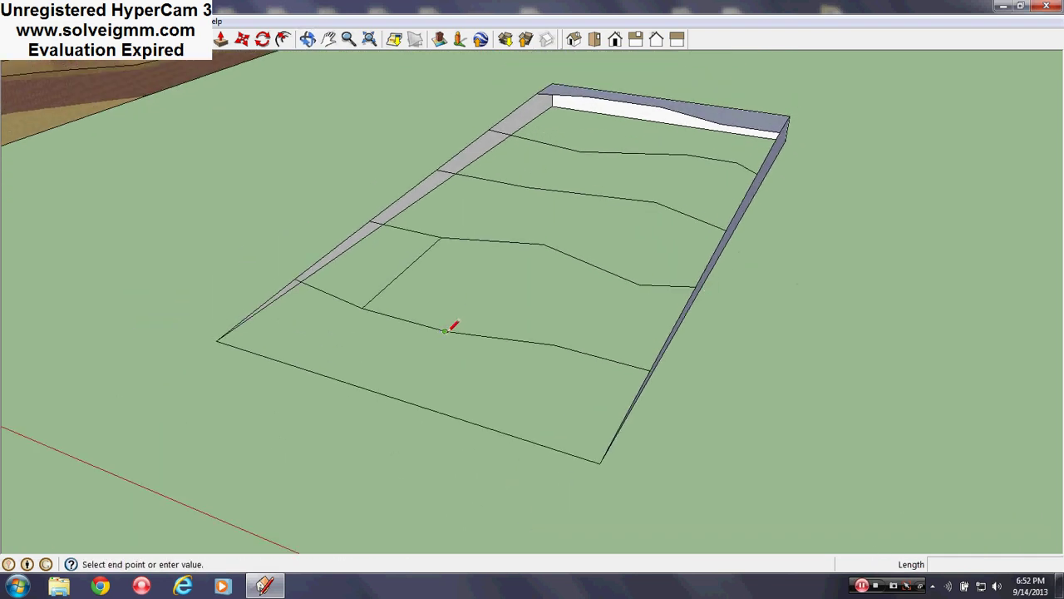
pyautogui.click(441, 237)
pyautogui.click(444, 331)
pyautogui.click(542, 245)
# Step: Finish triangulating the strip between the first and second contours by joining their remaining vertices out to both side walls
pyautogui.click(542, 245)
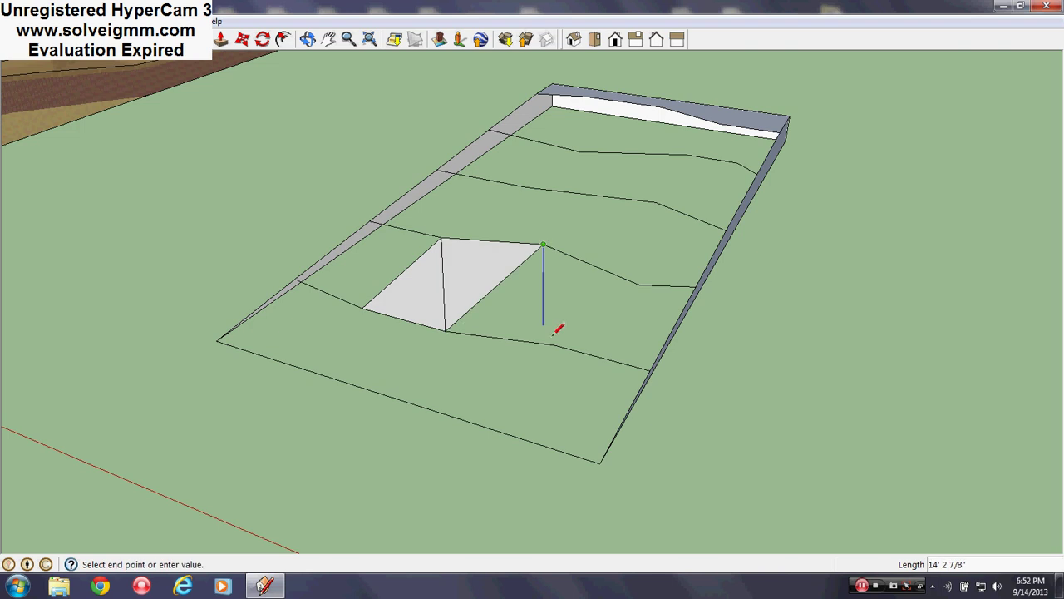
pyautogui.click(553, 344)
pyautogui.click(638, 284)
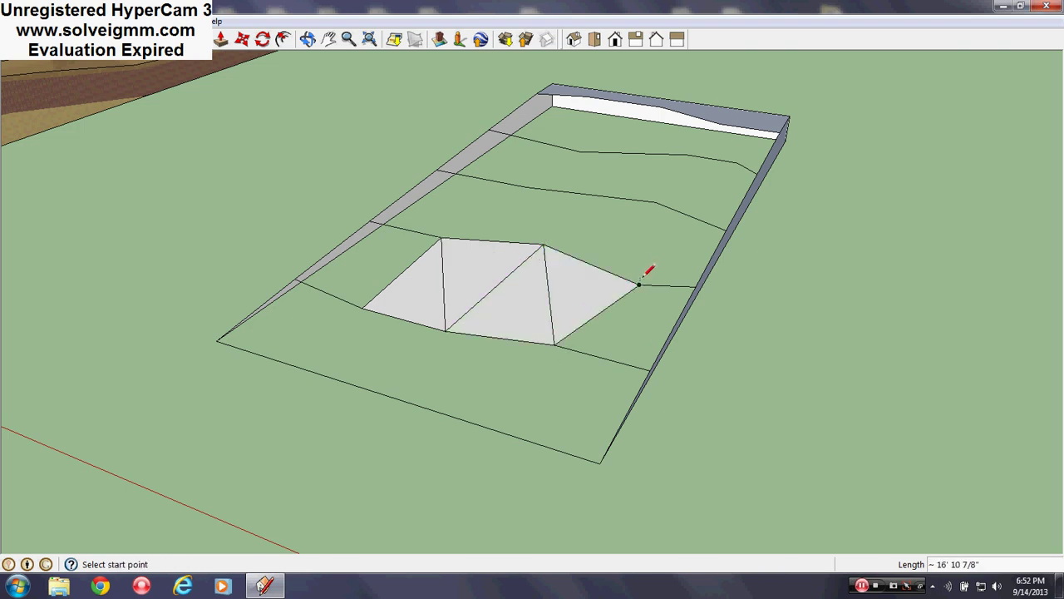
pyautogui.click(641, 280)
pyautogui.click(649, 366)
pyautogui.moveTo(527, 311); pyautogui.dragTo(688, 342, button='middle')
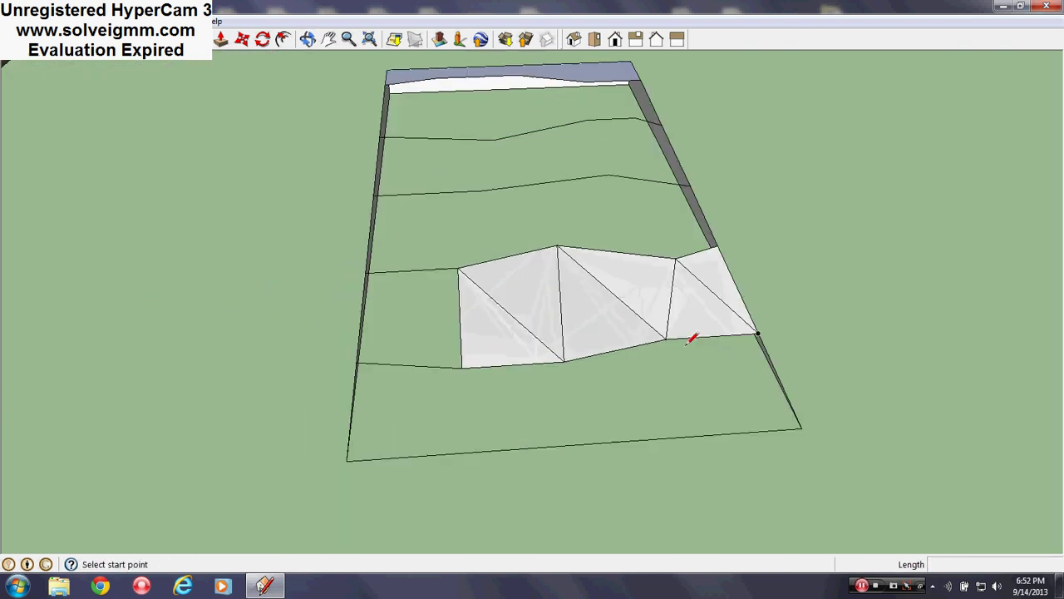
pyautogui.click(462, 264)
pyautogui.click(359, 363)
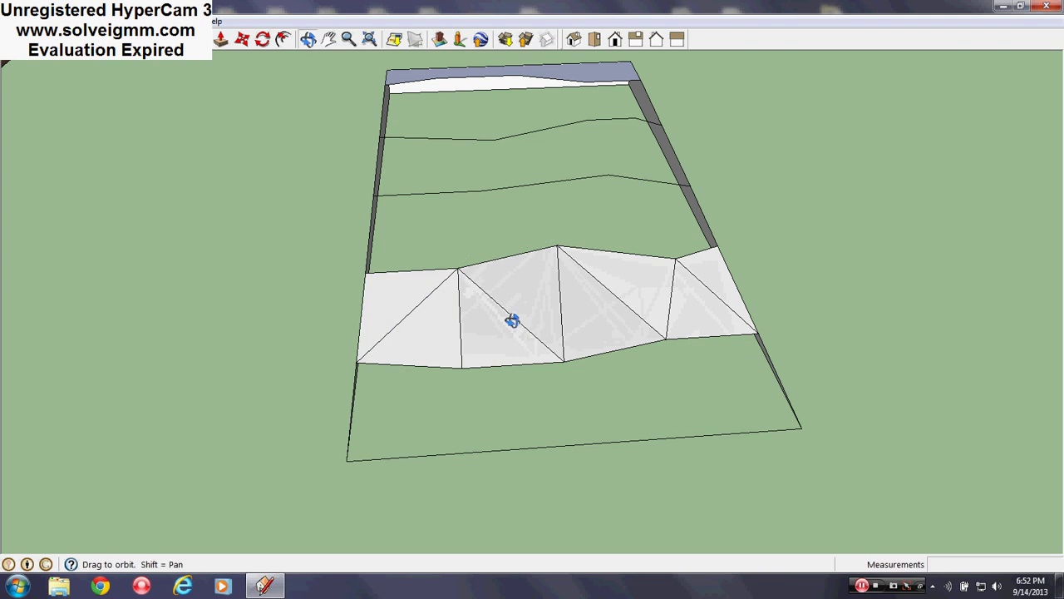
# Step: Triangulate the lowest strip by drawing zigzag lines between the terrain's front edge and the vertices of the first contour
pyautogui.moveTo(511, 316)
pyautogui.mouseDown(button='middle')
pyautogui.moveTo(480, 279)
pyautogui.moveTo(358, 346)
pyautogui.mouseUp(button='middle')
pyautogui.click(199, 421)
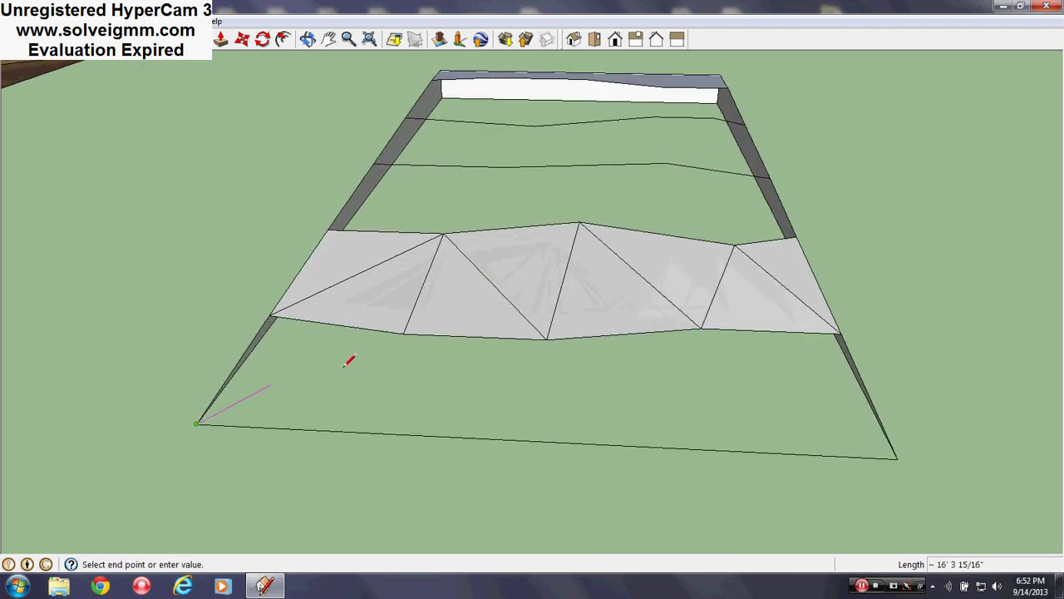
pyautogui.click(402, 332)
pyautogui.click(403, 334)
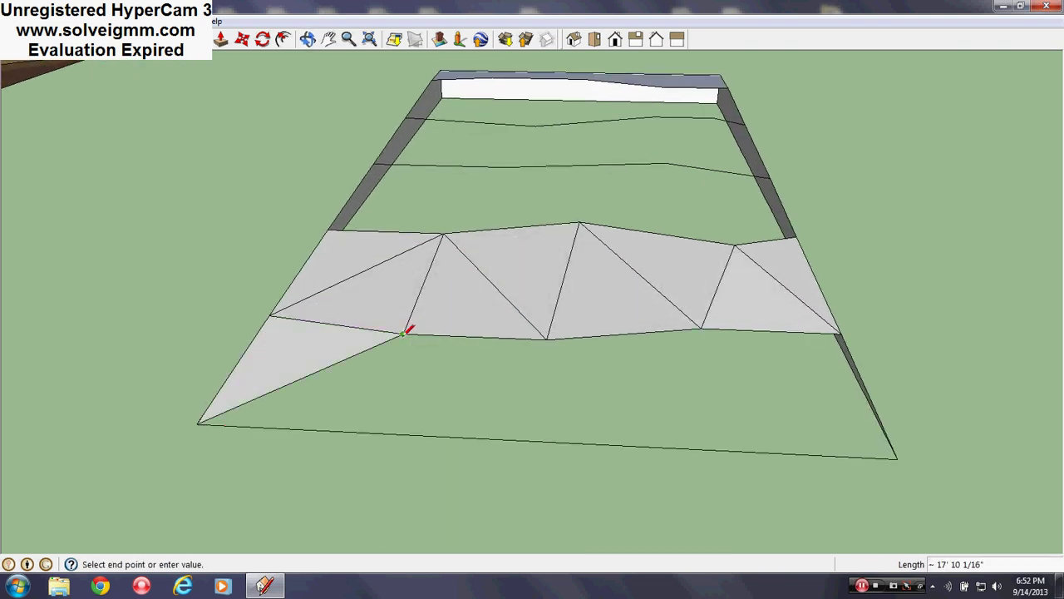
pyautogui.click(537, 440)
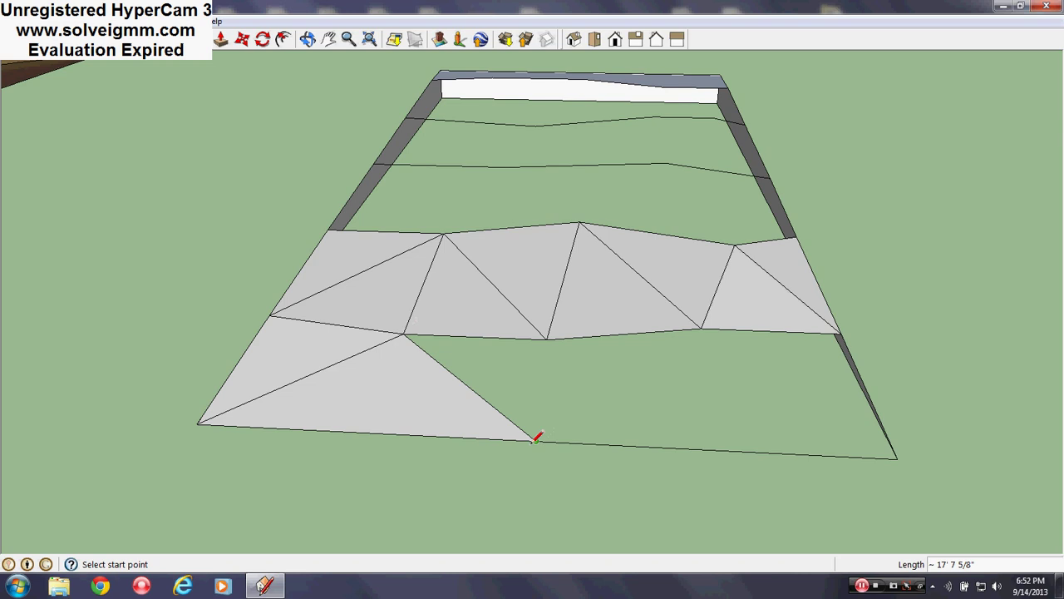
pyautogui.click(537, 440)
pyautogui.click(546, 337)
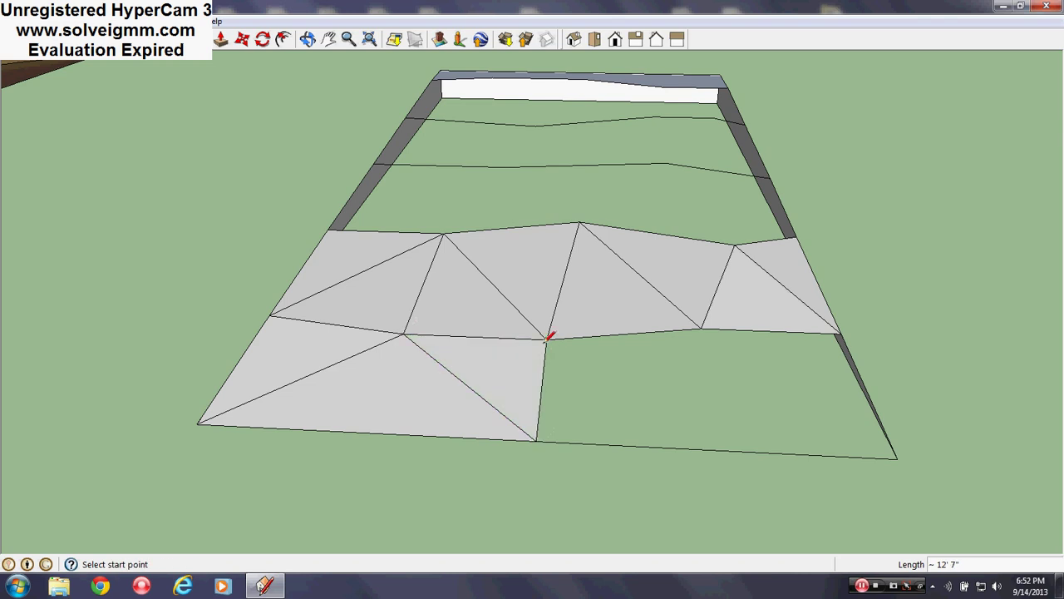
pyautogui.click(717, 449)
pyautogui.click(715, 449)
pyautogui.click(702, 328)
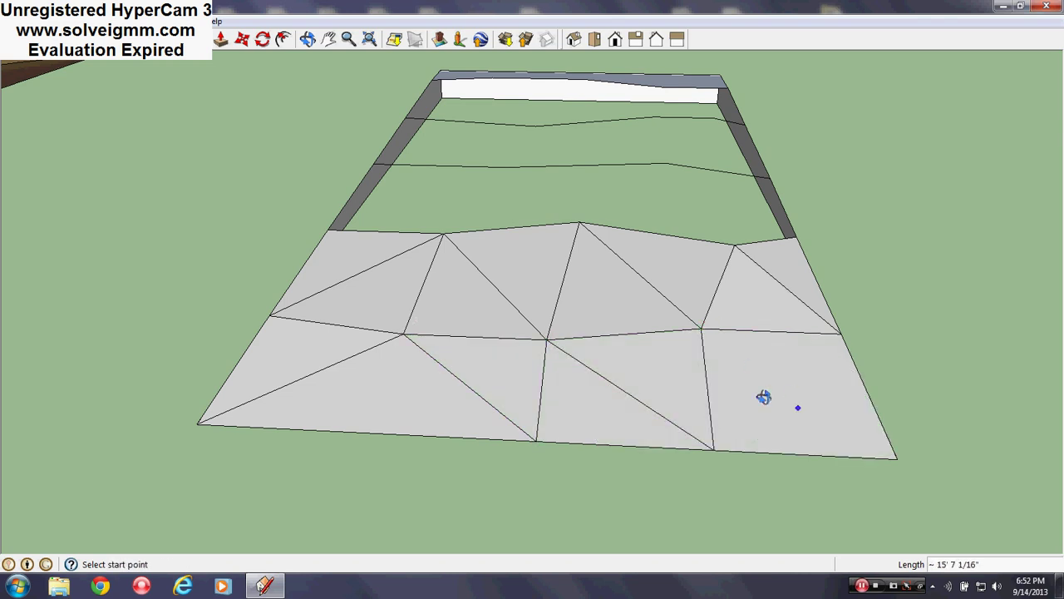
pyautogui.moveTo(763, 397); pyautogui.dragTo(617, 510, button='middle')
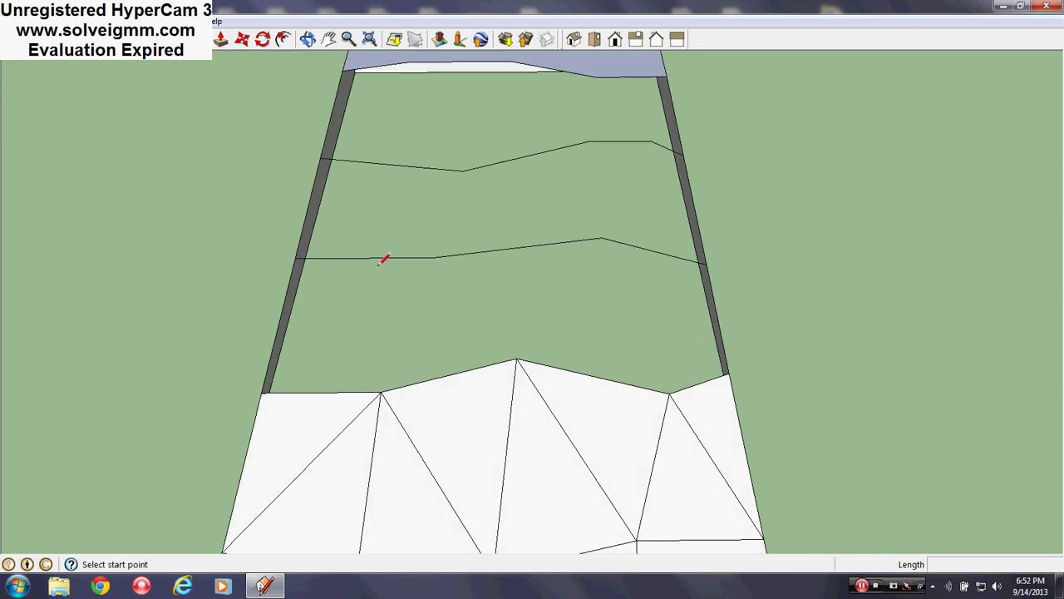
pyautogui.click(434, 257)
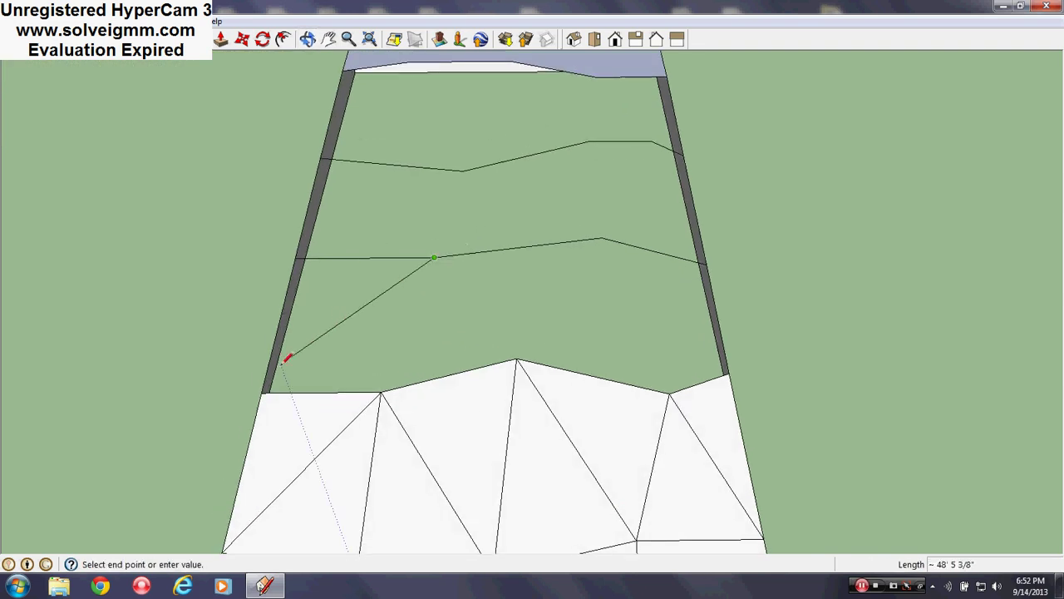
pyautogui.press('Escape')
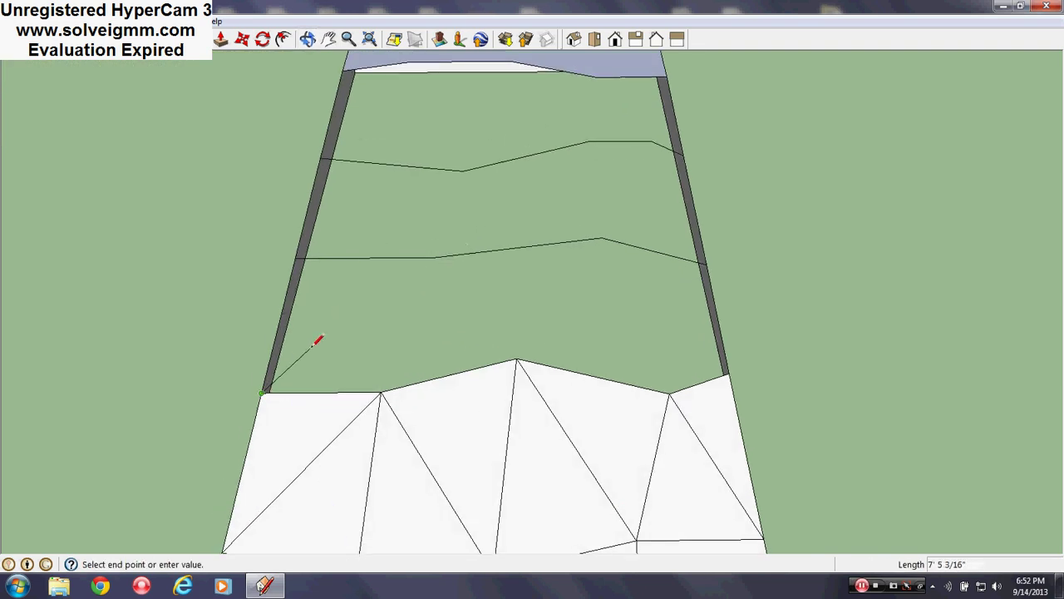
pyautogui.press('Escape')
# Step: Triangulate the strip between the second and third contours by joining their vertices with zigzag lines from one side wall to the other
pyautogui.click(297, 257)
pyautogui.click(381, 392)
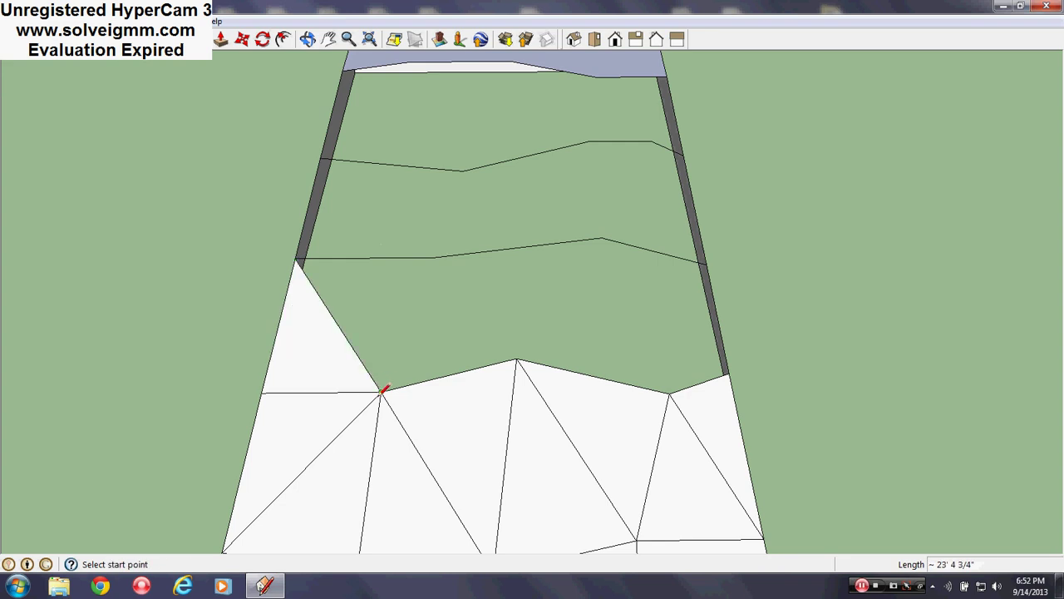
pyautogui.click(434, 257)
pyautogui.click(434, 257)
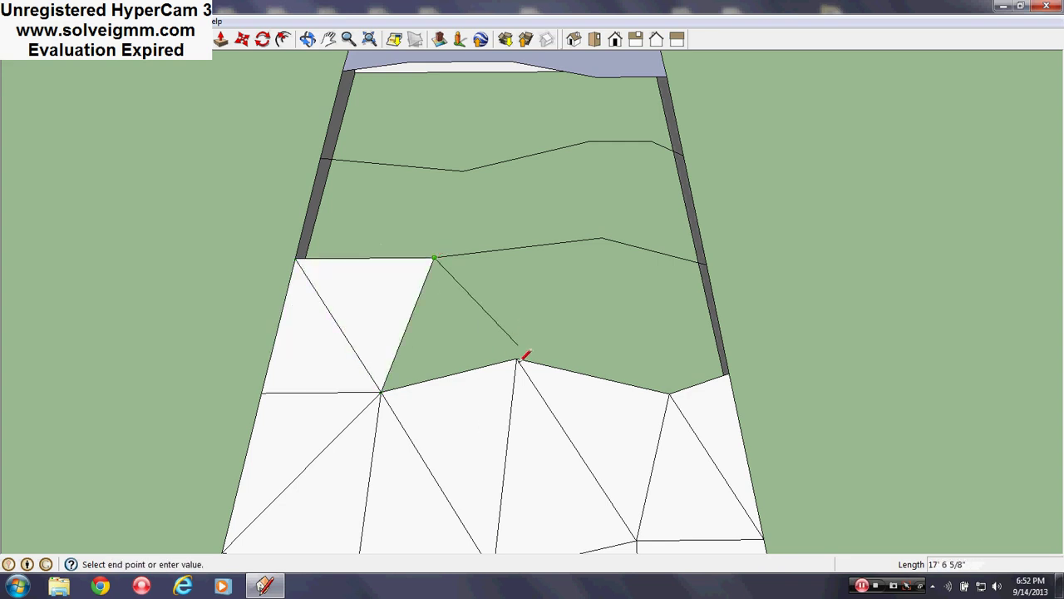
pyautogui.click(517, 359)
pyautogui.click(602, 240)
pyautogui.click(602, 240)
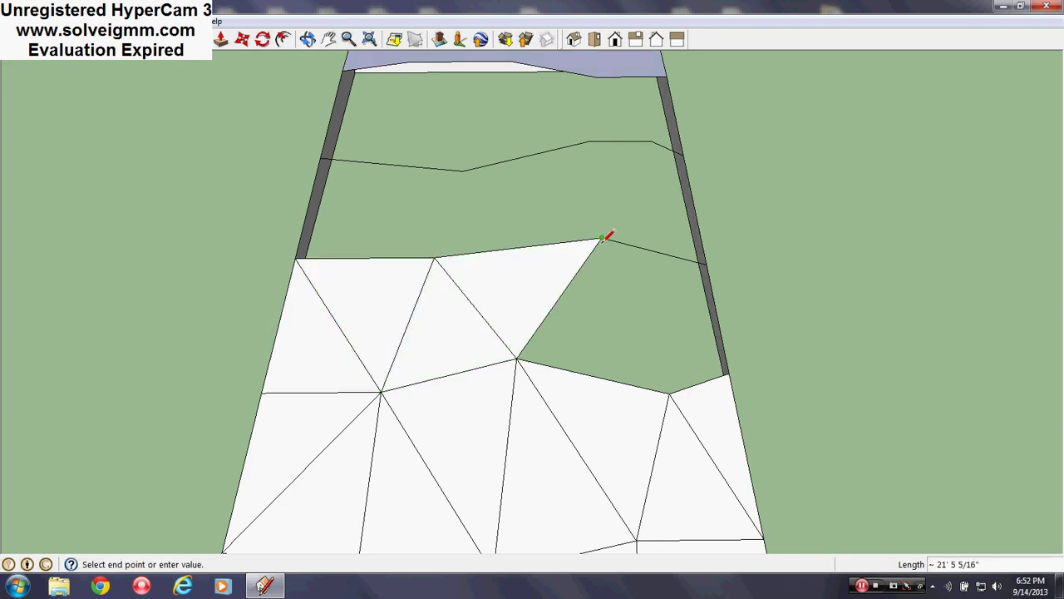
pyautogui.click(669, 391)
pyautogui.click(668, 390)
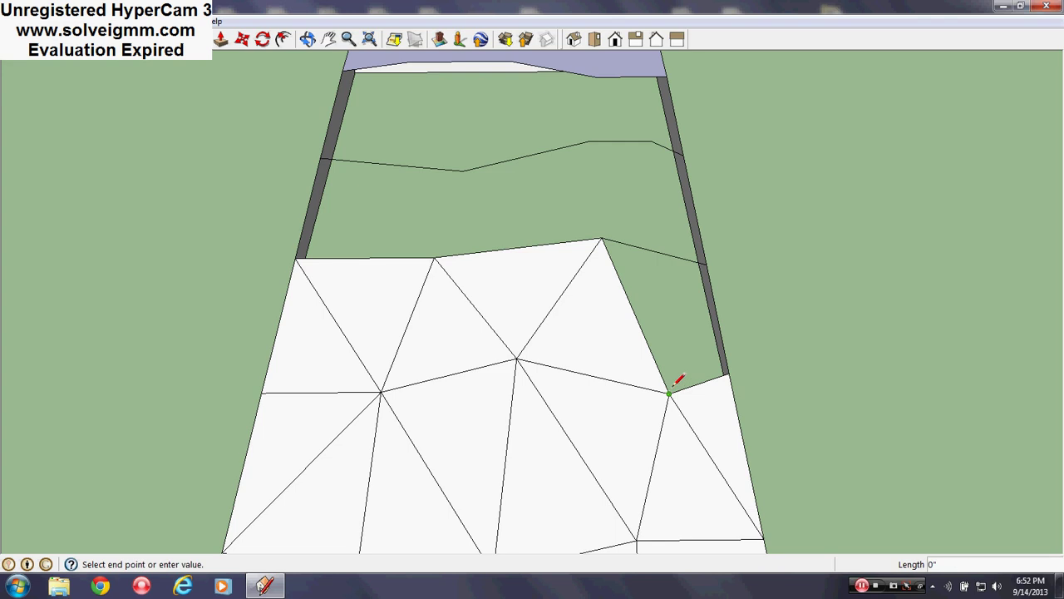
pyautogui.click(705, 263)
# Step: Draw zigzag lines between the third and fourth contours from one side wall to the third contour's peak vertex, redrawing the line that misses it
pyautogui.moveTo(646, 392)
pyautogui.mouseDown(button='middle')
pyautogui.moveTo(544, 438)
pyautogui.moveTo(173, 261)
pyautogui.moveTo(563, 416)
pyautogui.moveTo(613, 347)
pyautogui.moveTo(571, 449)
pyautogui.mouseUp(button='middle')
pyautogui.scroll(1, 574, 447)
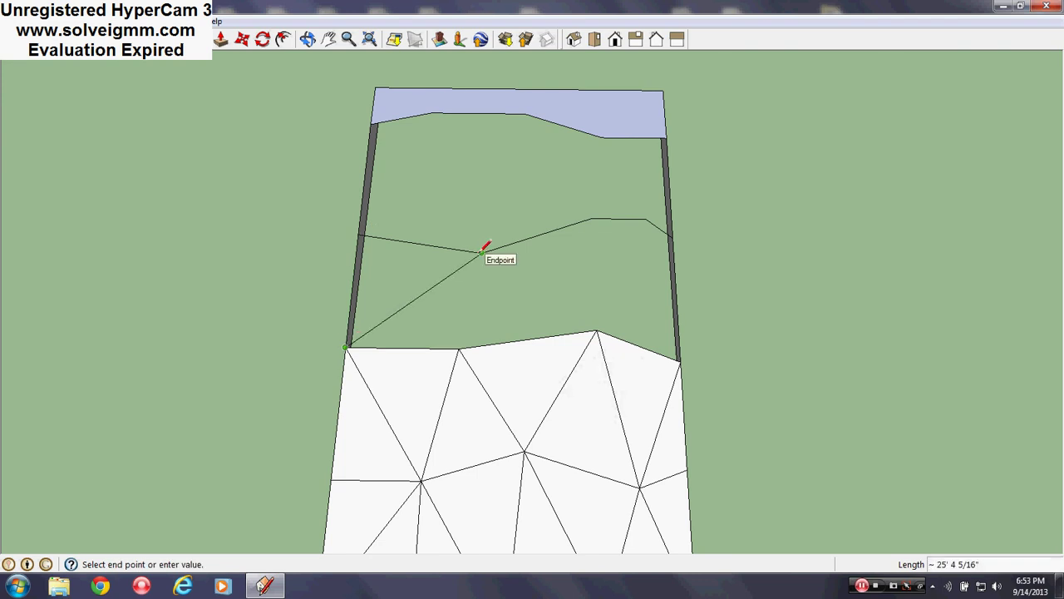
pyautogui.press('Escape')
pyautogui.click(359, 236)
pyautogui.click(457, 350)
pyautogui.click(458, 349)
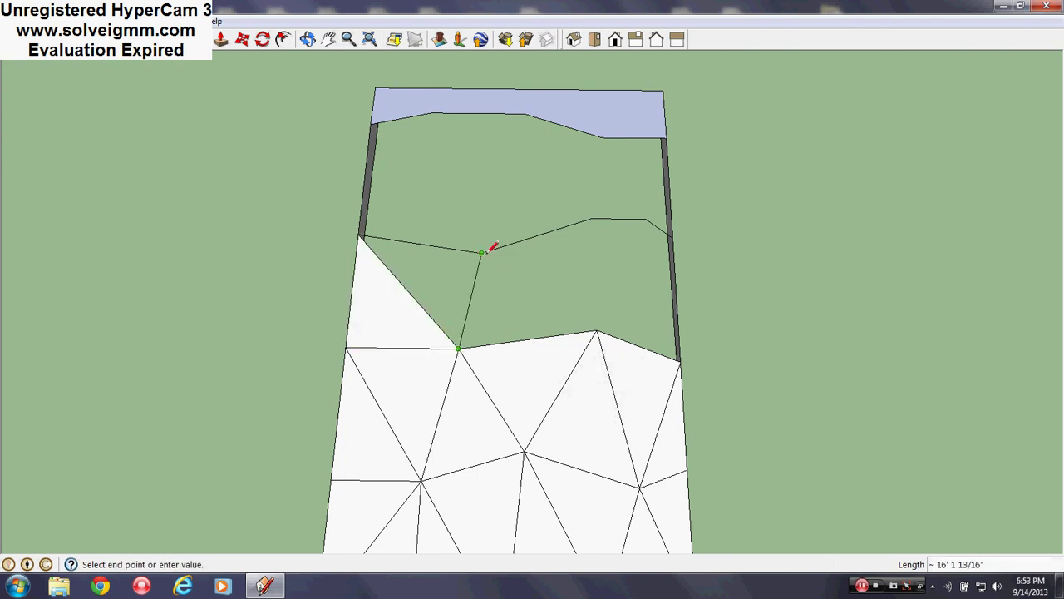
pyautogui.click(481, 251)
pyautogui.click(597, 332)
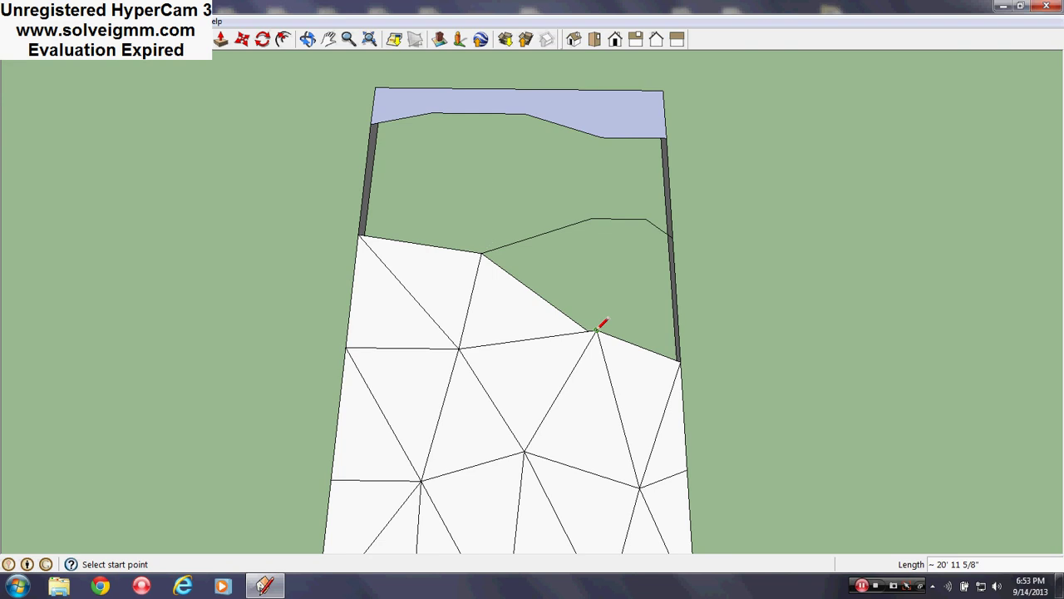
pyautogui.hotkey('ctrl', 'z')
pyautogui.click(481, 251)
pyautogui.click(596, 332)
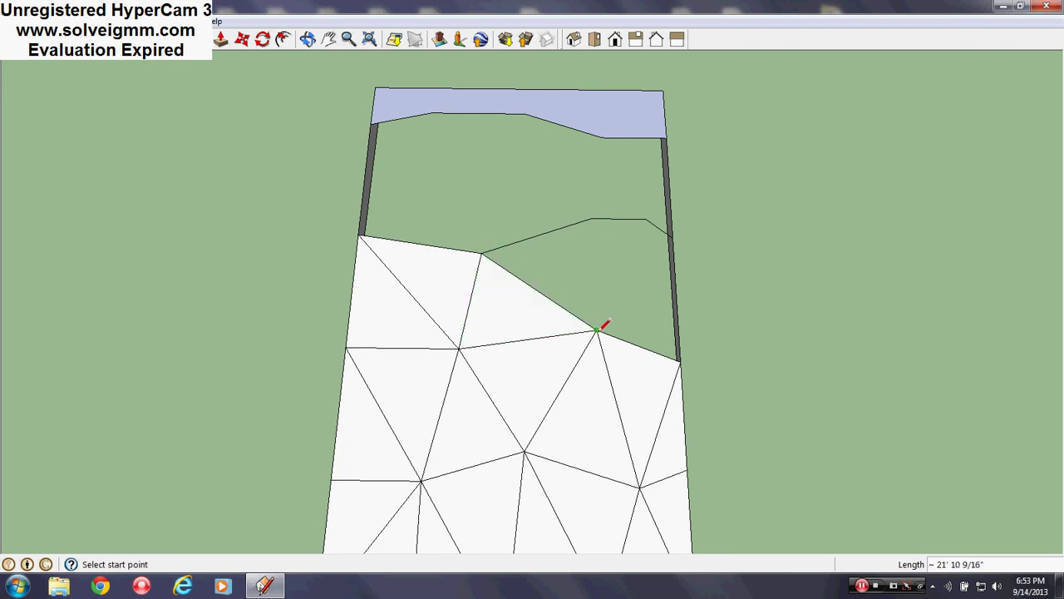
# Step: Complete the faces between the third and fourth contours by joining the third contour's peak and end point to the fourth contour's remaining vertices
pyautogui.click(596, 331)
pyautogui.click(590, 219)
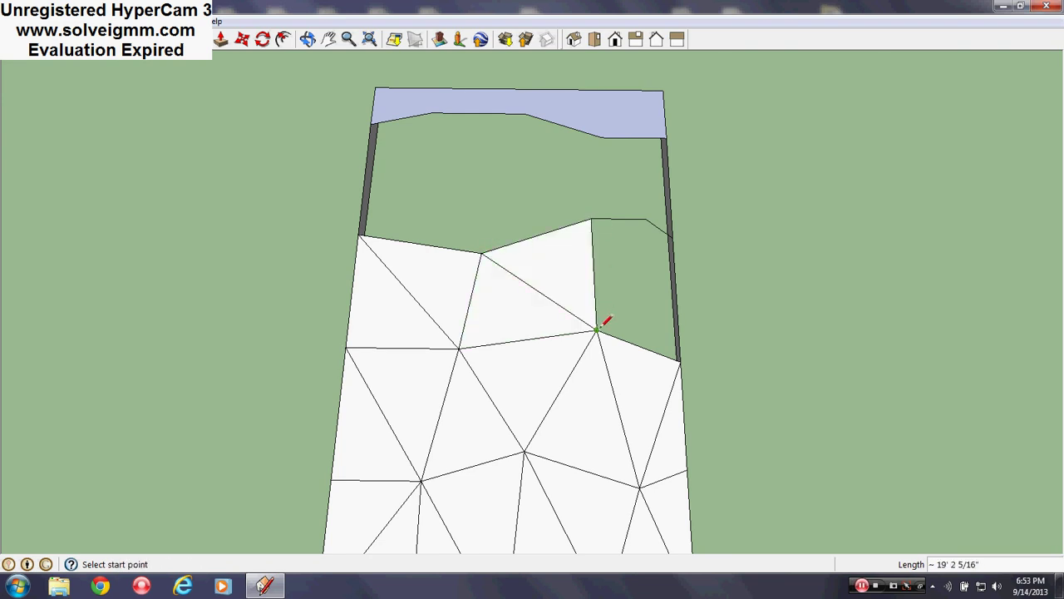
pyautogui.click(646, 219)
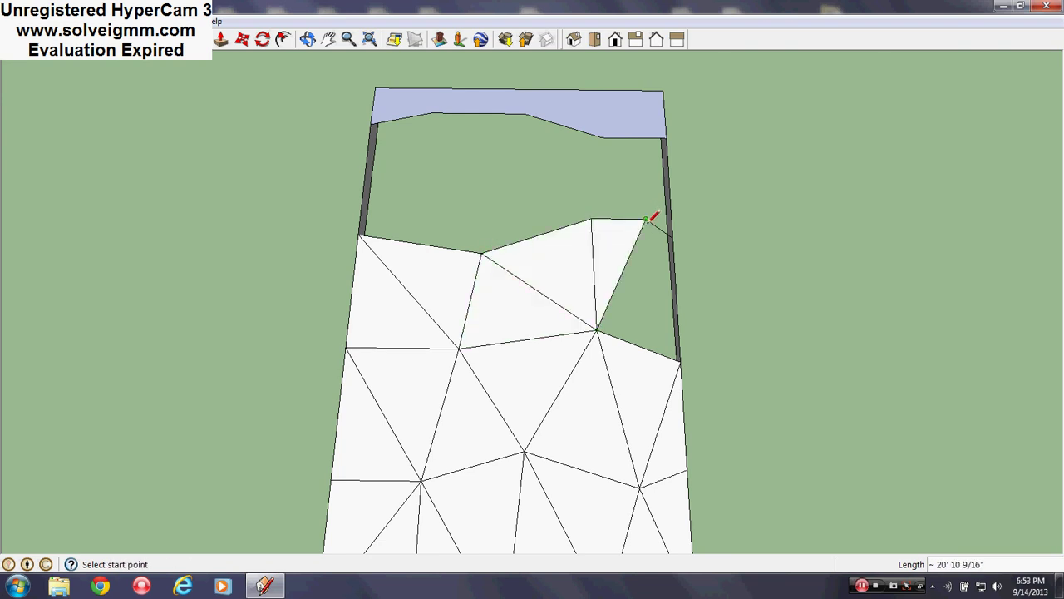
pyautogui.click(646, 219)
pyautogui.click(679, 360)
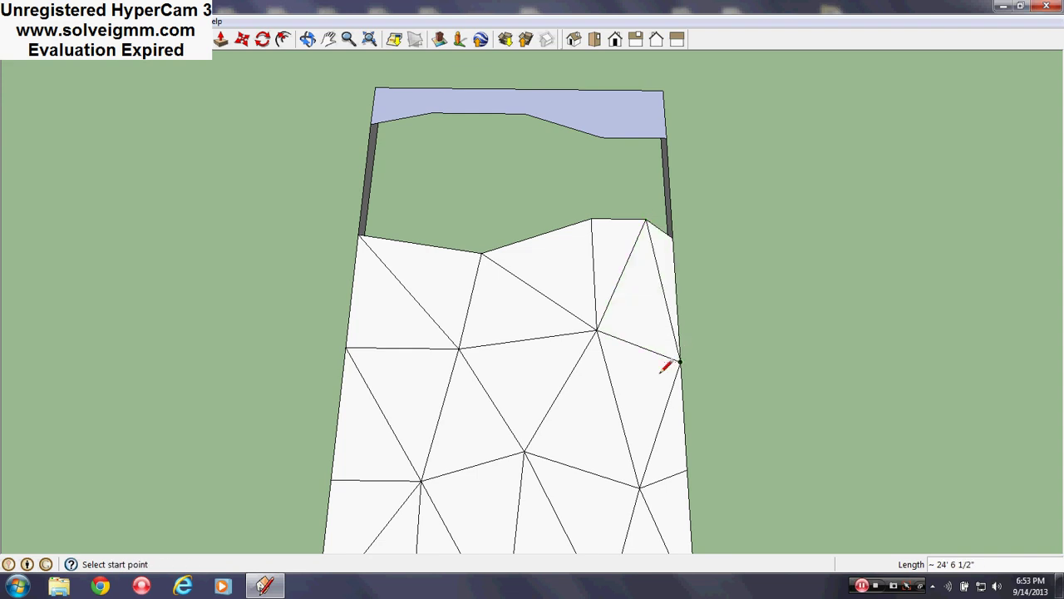
# Step: Draw lines joining the fourth contour's vertices to the top contour's vertices across the near half of the uppermost strip
pyautogui.moveTo(670, 364)
pyautogui.mouseDown(button='middle')
pyautogui.moveTo(304, 167)
pyautogui.moveTo(52, 231)
pyautogui.moveTo(320, 340)
pyautogui.mouseUp(button='middle')
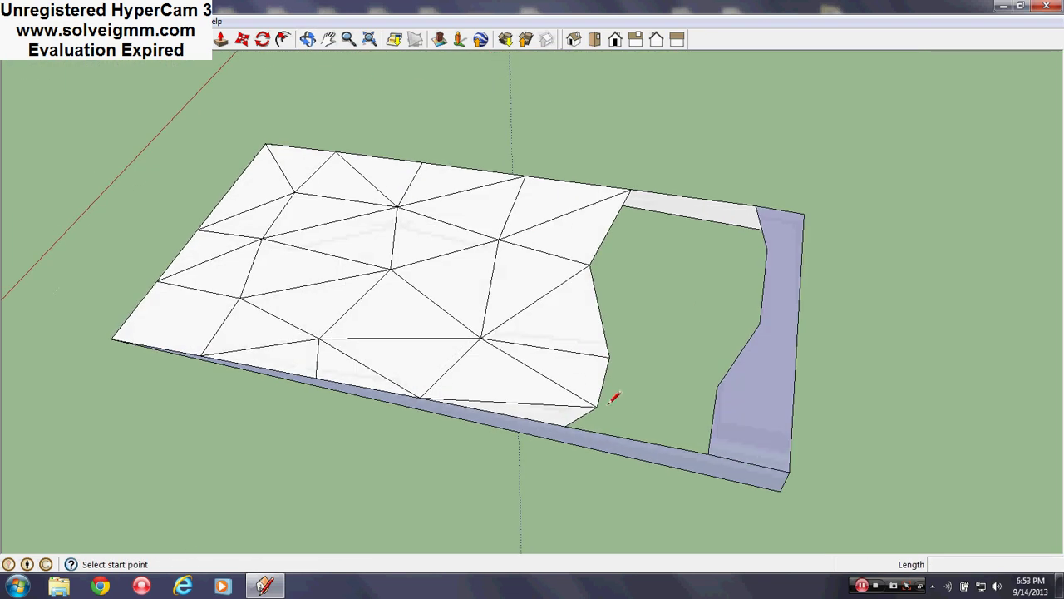
pyautogui.press('Escape')
pyautogui.click(597, 406)
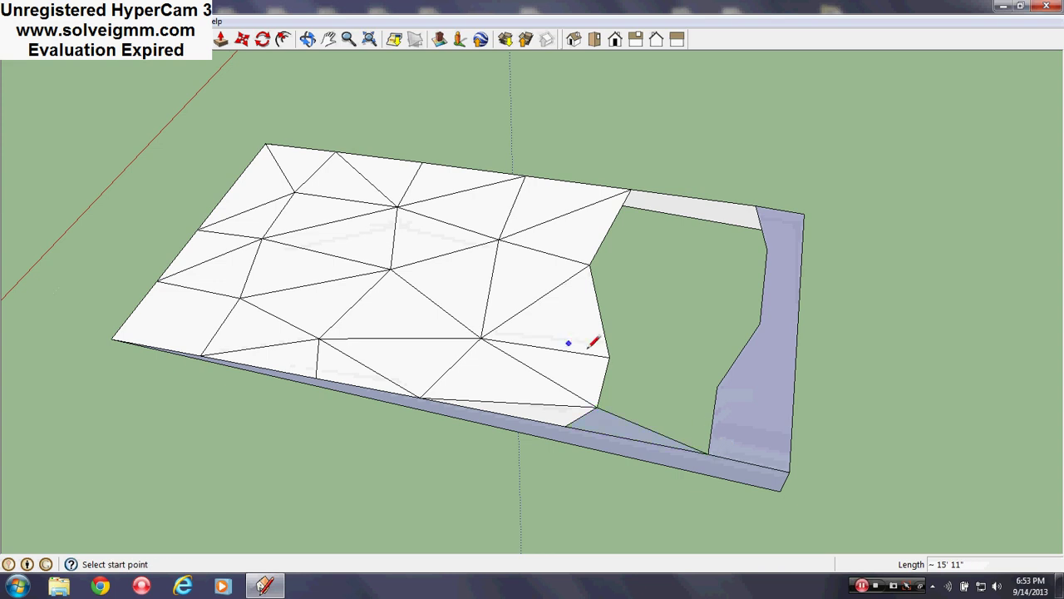
pyautogui.scroll(-3, 615, 403)
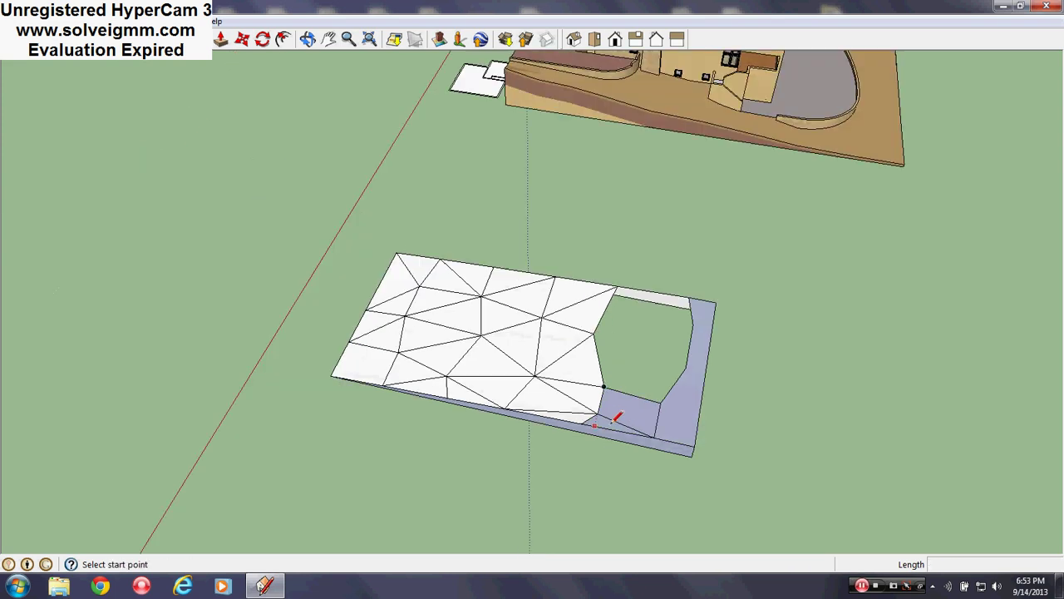
pyautogui.scroll(5, 657, 391)
pyautogui.click(650, 328)
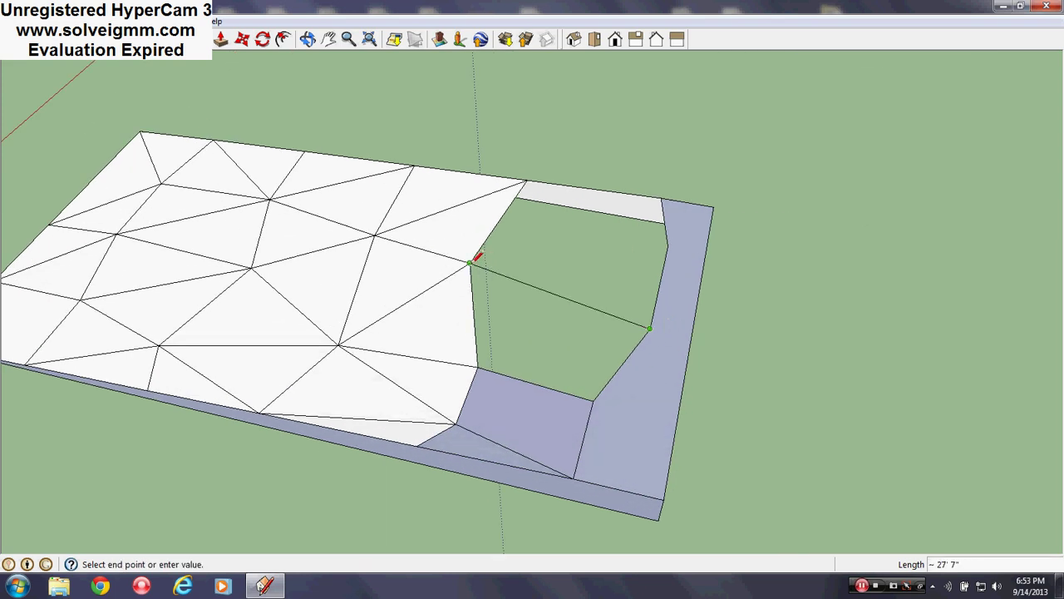
pyautogui.click(469, 265)
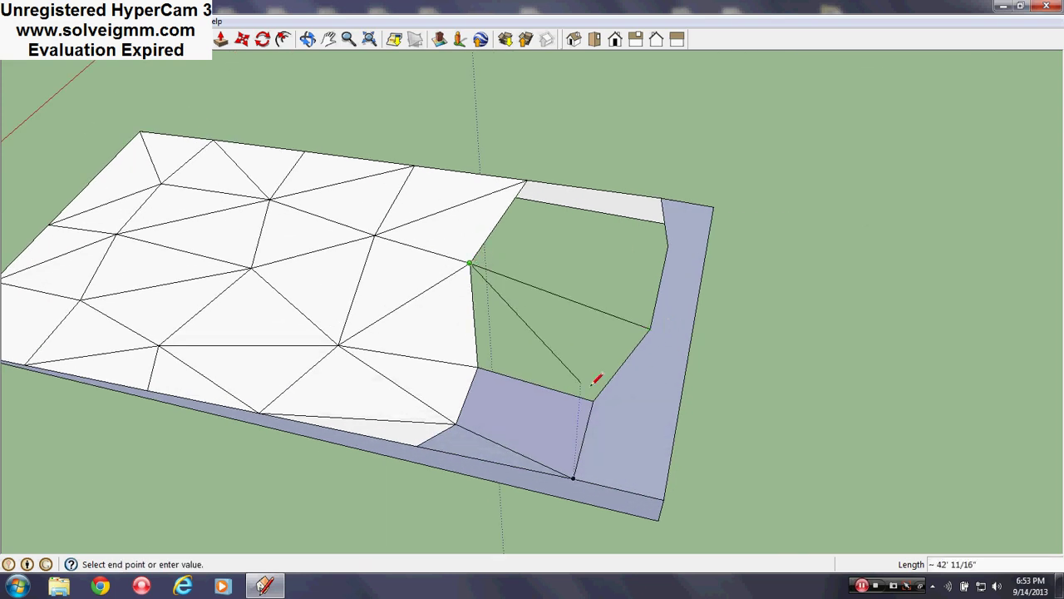
pyautogui.rightClick(538, 336)
pyautogui.click(573, 366)
pyautogui.click(477, 367)
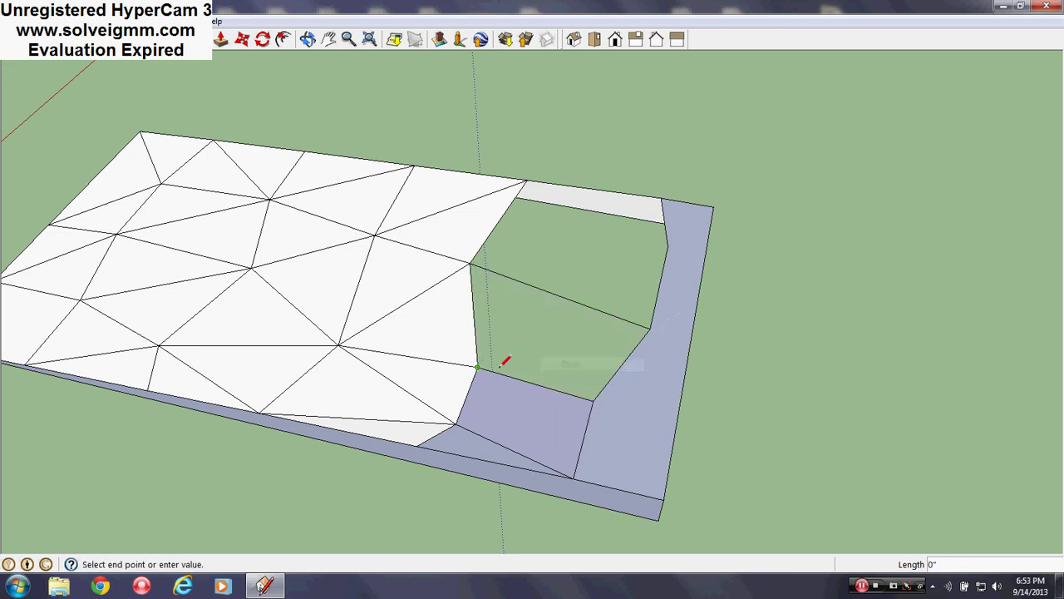
pyautogui.click(649, 328)
# Step: Close the rest of the uppermost strip by joining the top contour's remaining vertex to the fourth contour's middle vertex and side end
pyautogui.moveTo(321, 332)
pyautogui.mouseDown(button='middle')
pyautogui.moveTo(801, 347)
pyautogui.moveTo(782, 350)
pyautogui.mouseUp(button='middle')
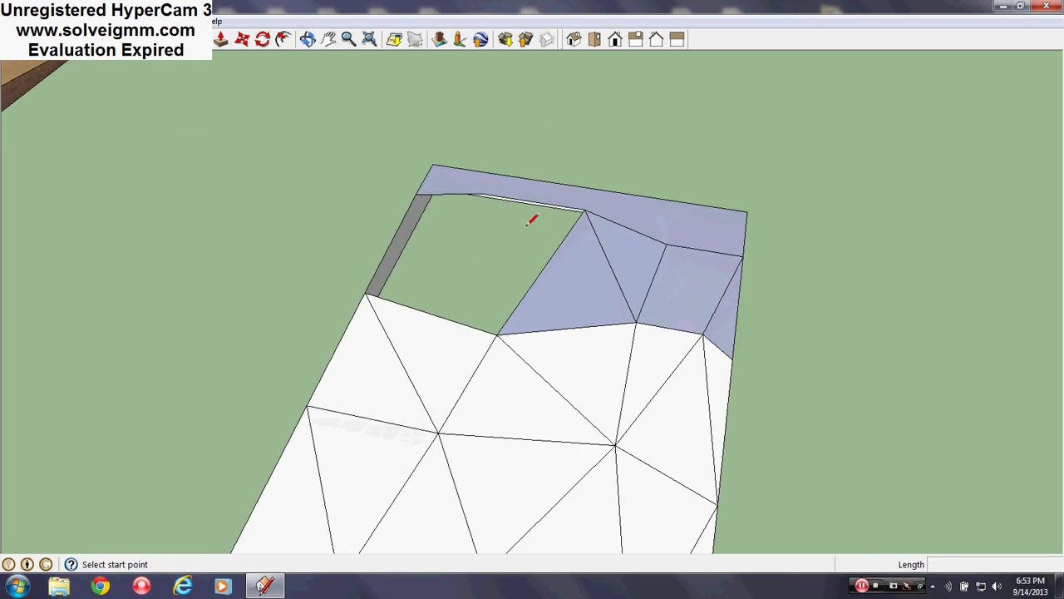
pyautogui.click(483, 194)
pyautogui.click(497, 333)
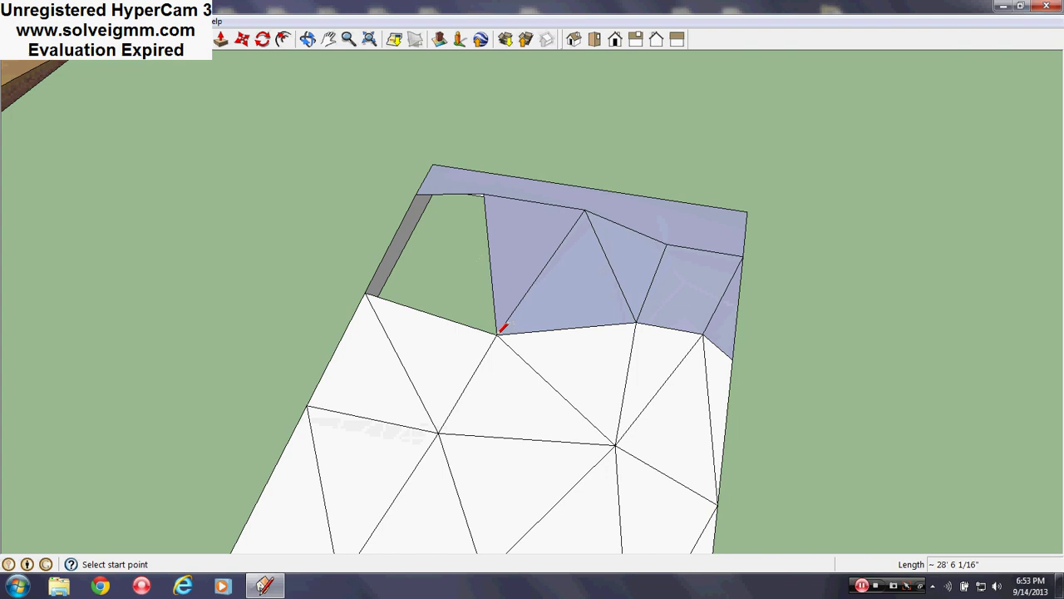
pyautogui.click(366, 292)
pyautogui.click(483, 194)
pyautogui.moveTo(634, 295); pyautogui.dragTo(330, 201, button='middle')
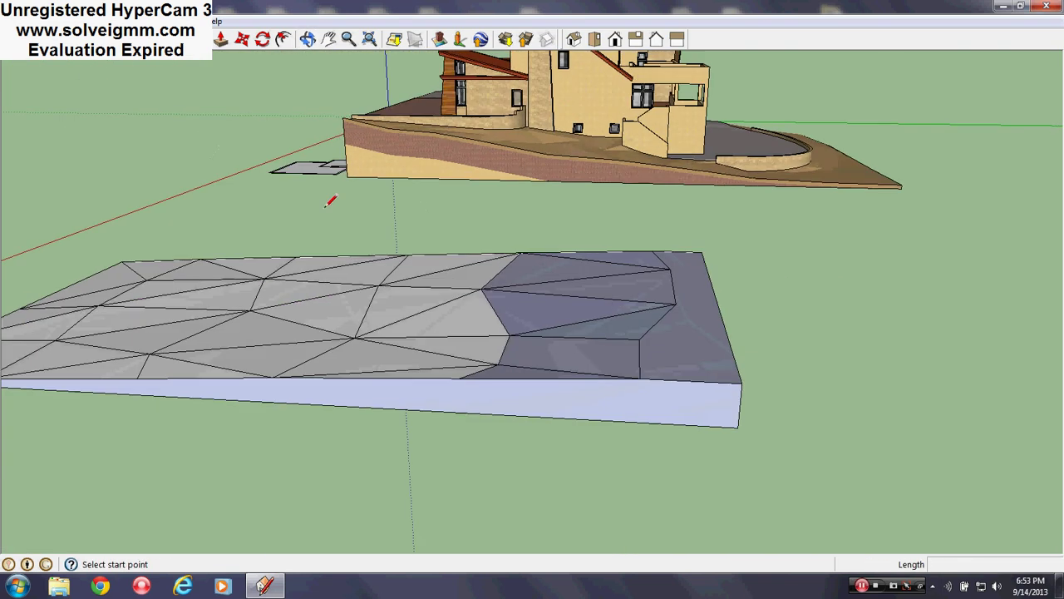
# Step: Paint the terrain block's remaining blue faces white with the Color_000 material
pyautogui.scroll(-3, 682, 308)
pyautogui.moveTo(681, 309); pyautogui.dragTo(649, 436, button='middle')
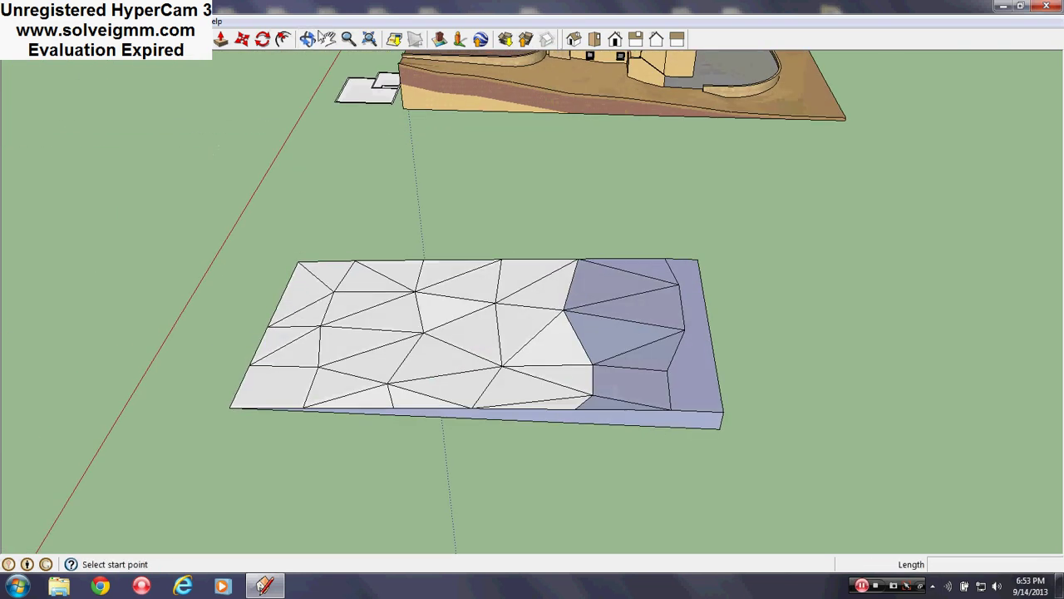
pyautogui.press('b')
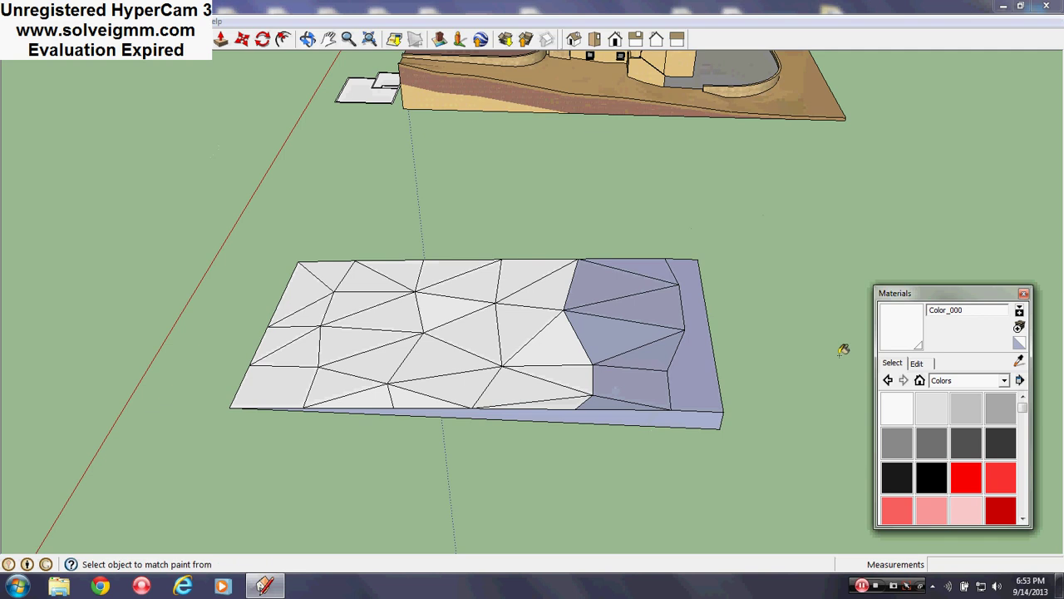
pyautogui.click(608, 327)
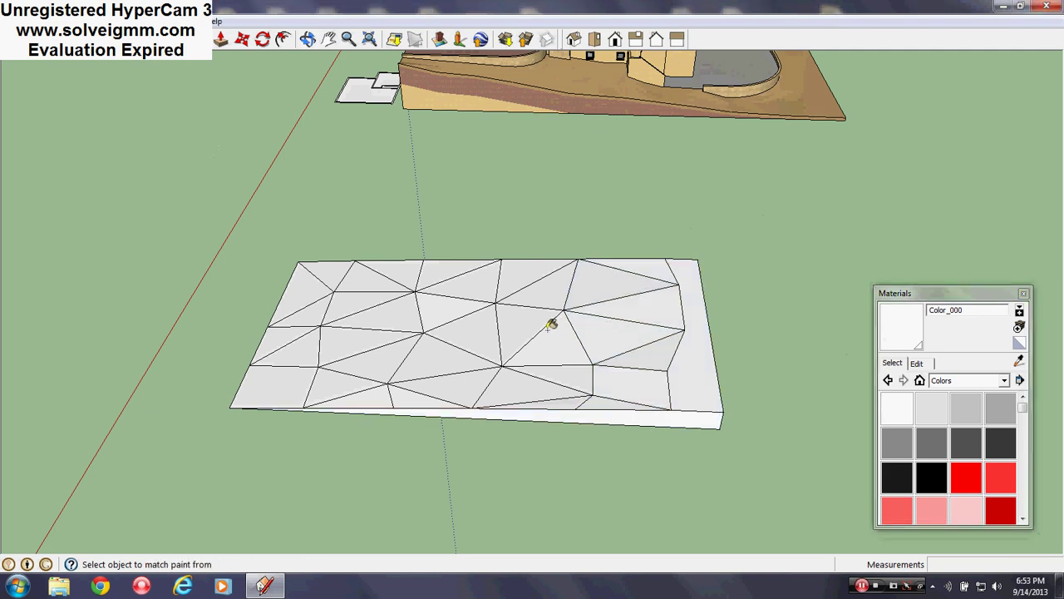
pyautogui.scroll(1, 424, 317)
pyautogui.moveTo(470, 326); pyautogui.dragTo(482, 484, button='middle')
pyautogui.scroll(-3, 624, 457)
pyautogui.scroll(2, 633, 408)
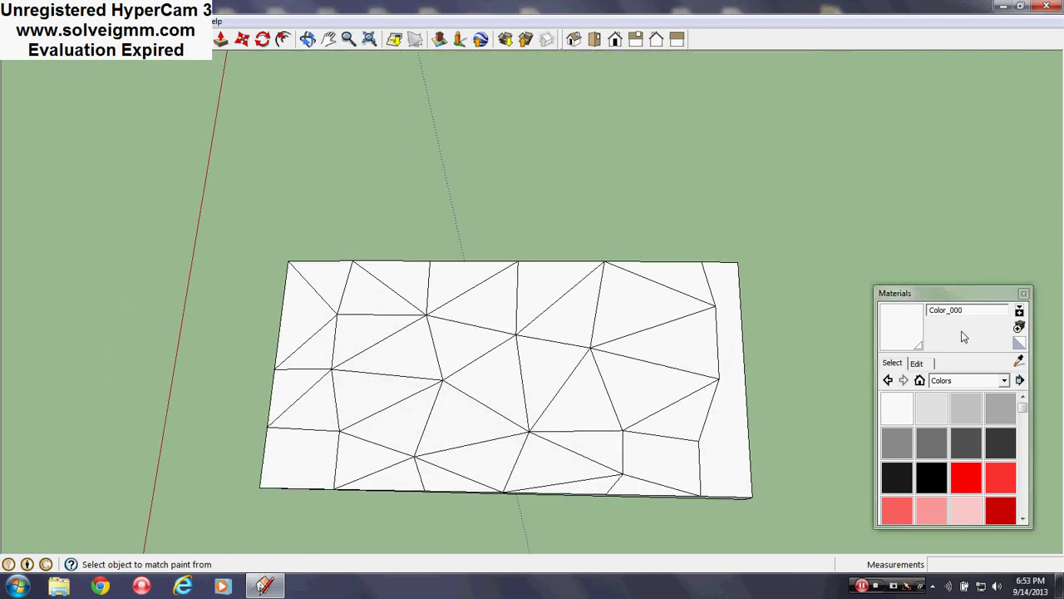
pyautogui.click(1023, 295)
# Step: Apply Soften/Smooth Edges to the triangulated terrain faces and the lines between them
pyautogui.moveTo(551, 392); pyautogui.dragTo(659, 467, button='middle')
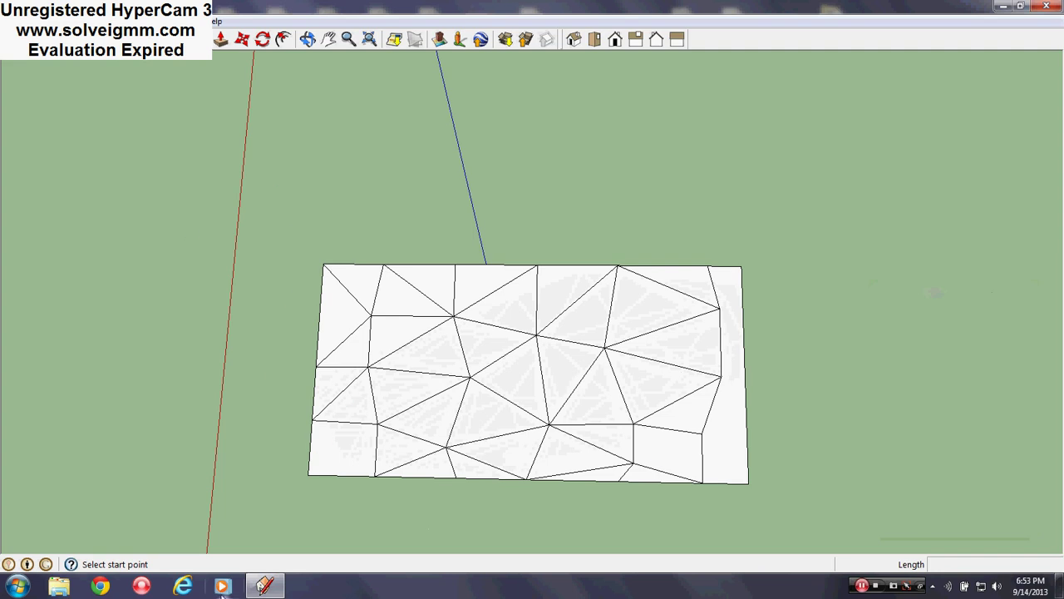
pyautogui.press('space')
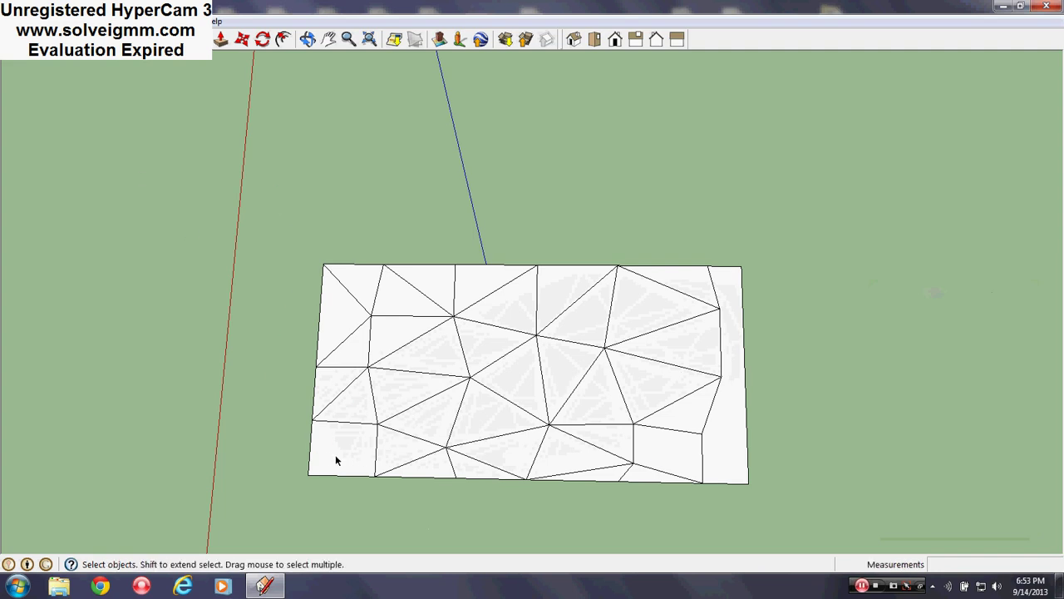
pyautogui.moveTo(325, 463); pyautogui.dragTo(357, 471, button='middle')
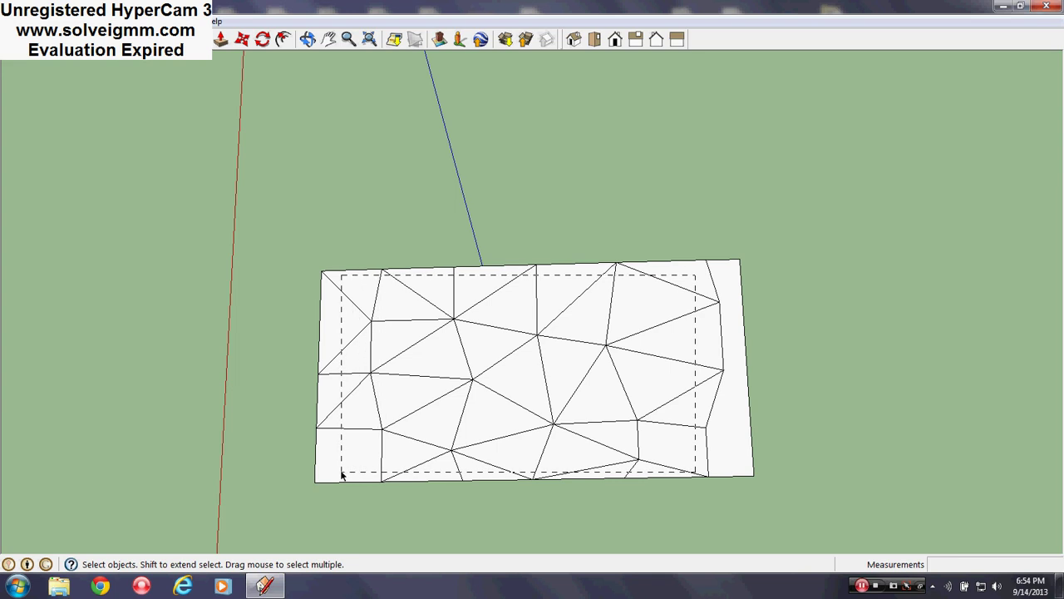
pyautogui.moveTo(339, 475); pyautogui.dragTo(340, 476)
pyautogui.rightClick(506, 374)
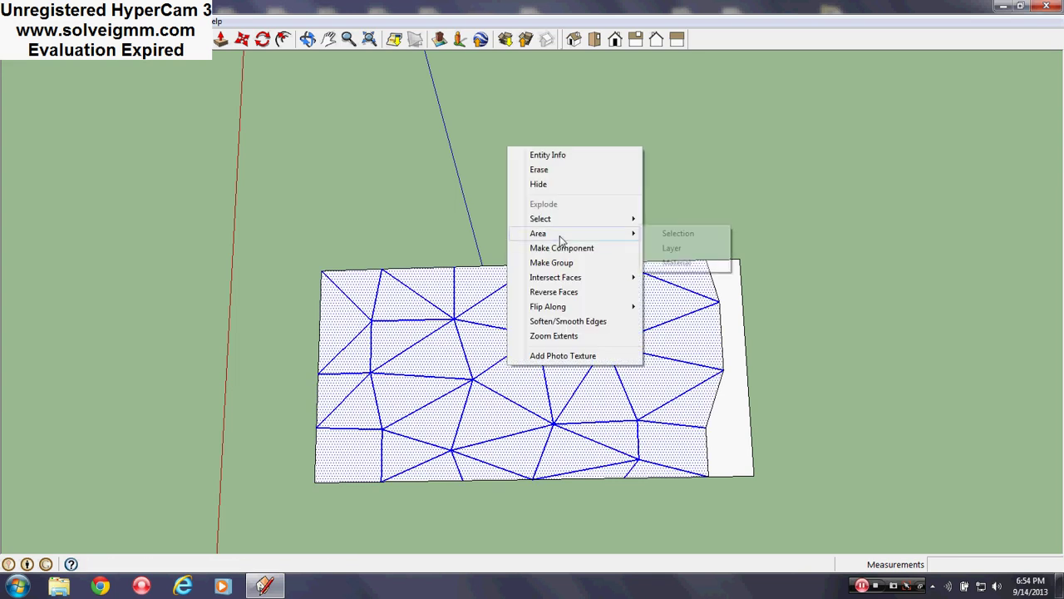
pyautogui.click(568, 322)
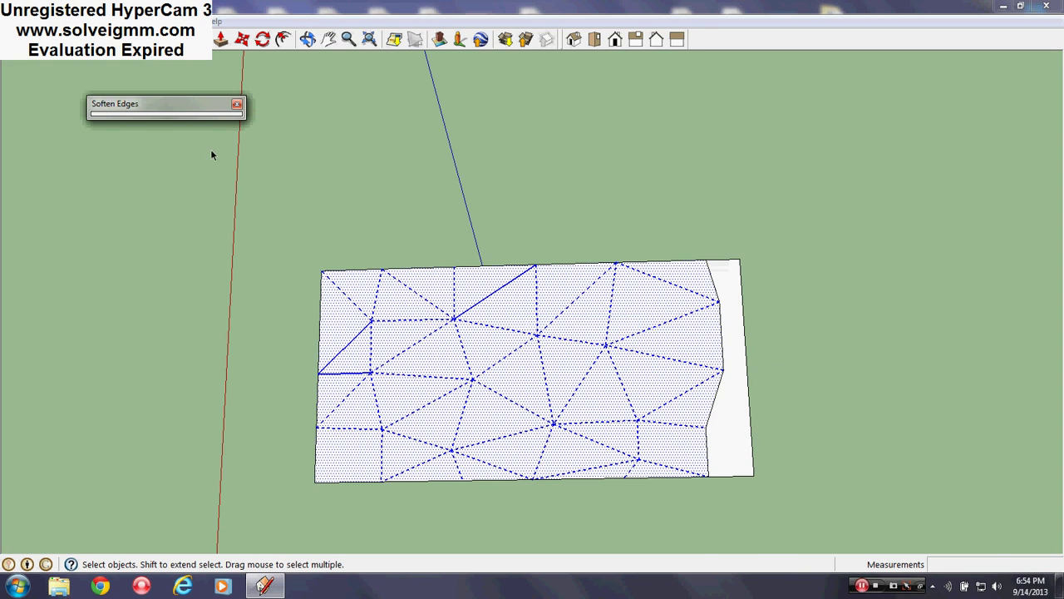
pyautogui.click(236, 104)
pyautogui.click(418, 210)
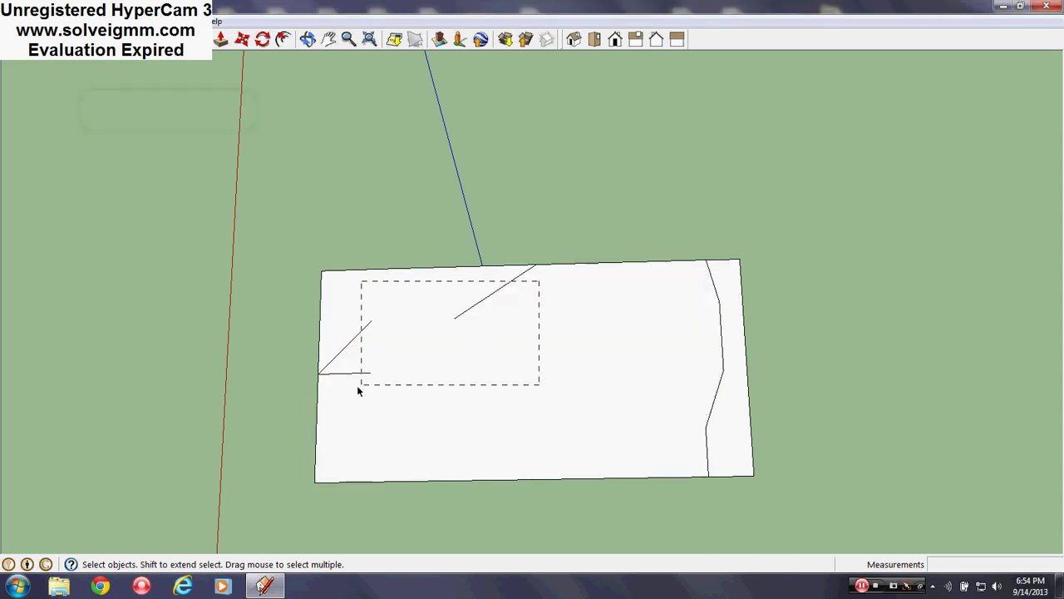
# Step: Try to soften the three leftover lines on the terrain by applying Soften/Smooth Edges to them together with the surface
pyautogui.moveTo(358, 390); pyautogui.dragTo(358, 391)
pyautogui.rightClick(357, 339)
pyautogui.moveTo(415, 476)
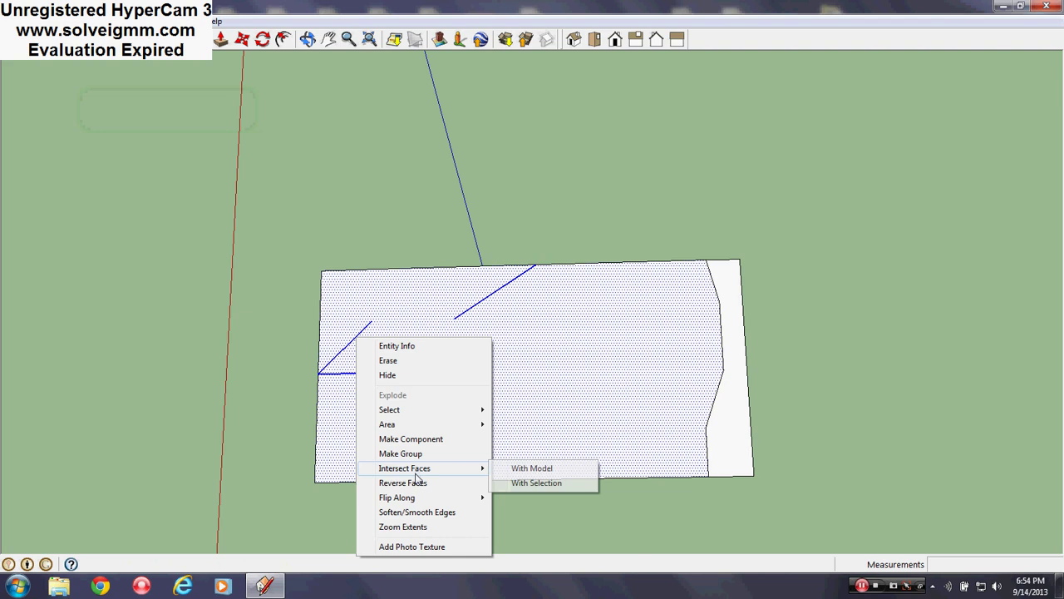
pyautogui.click(417, 513)
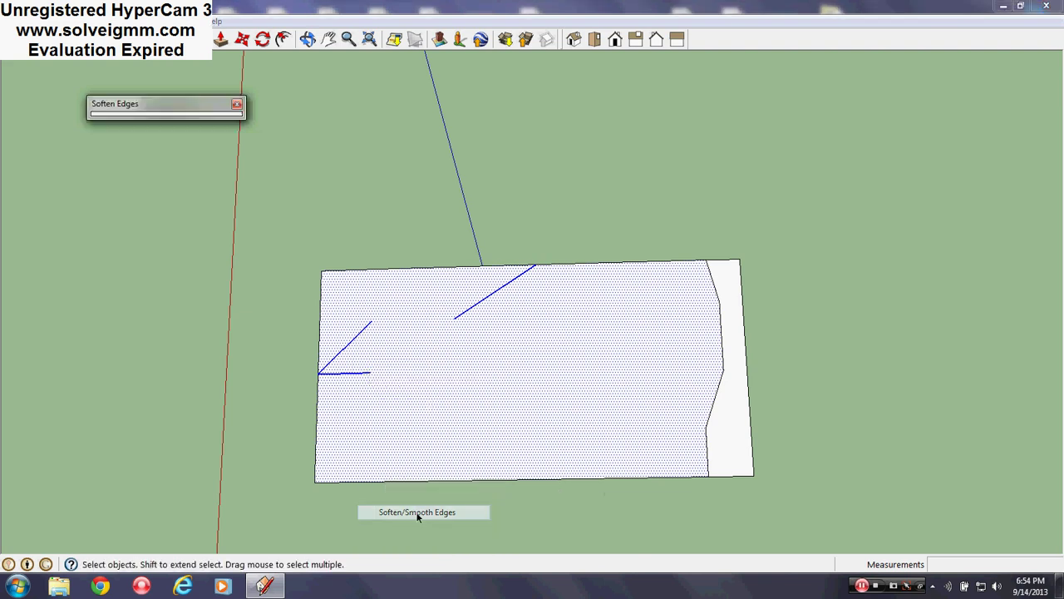
pyautogui.click(237, 107)
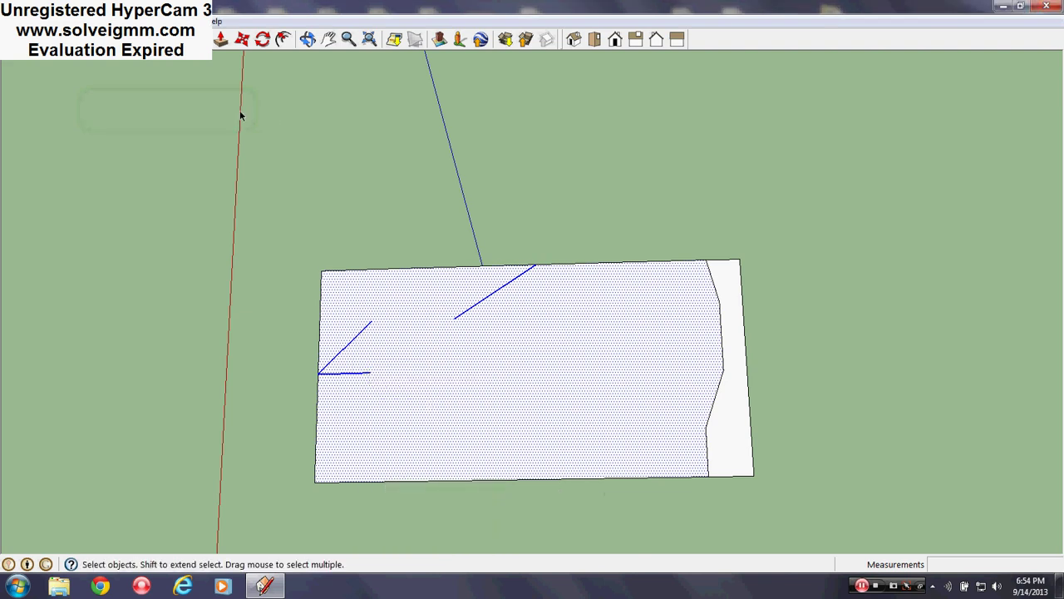
pyautogui.click(379, 195)
# Step: Soften the three leftover lines on the terrain's lower half one at a time
pyautogui.moveTo(379, 195); pyautogui.dragTo(503, 336, button='middle')
pyautogui.rightClick(502, 337)
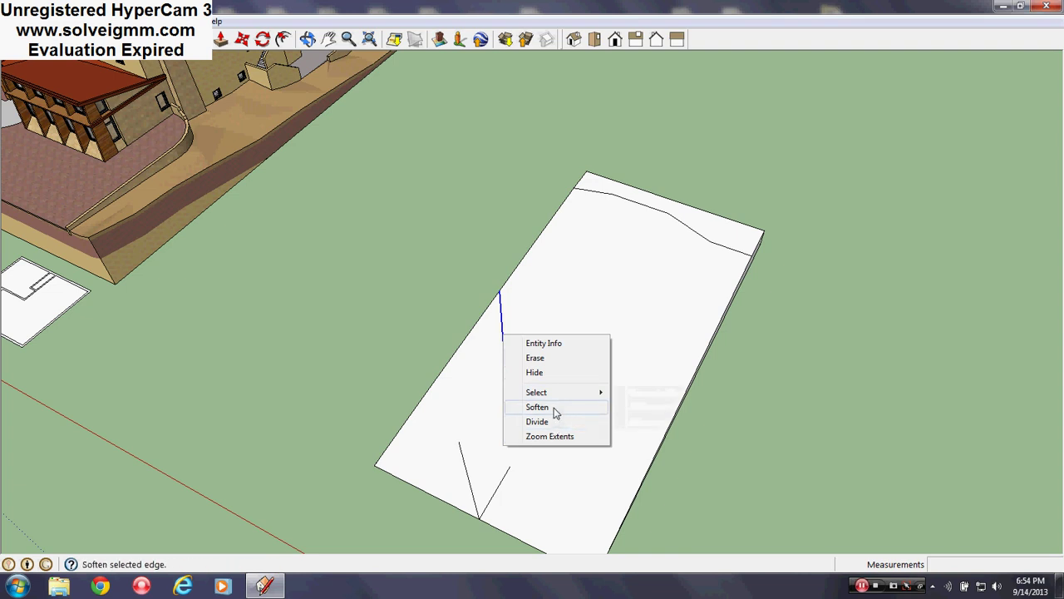
pyautogui.click(491, 494)
pyautogui.rightClick(491, 494)
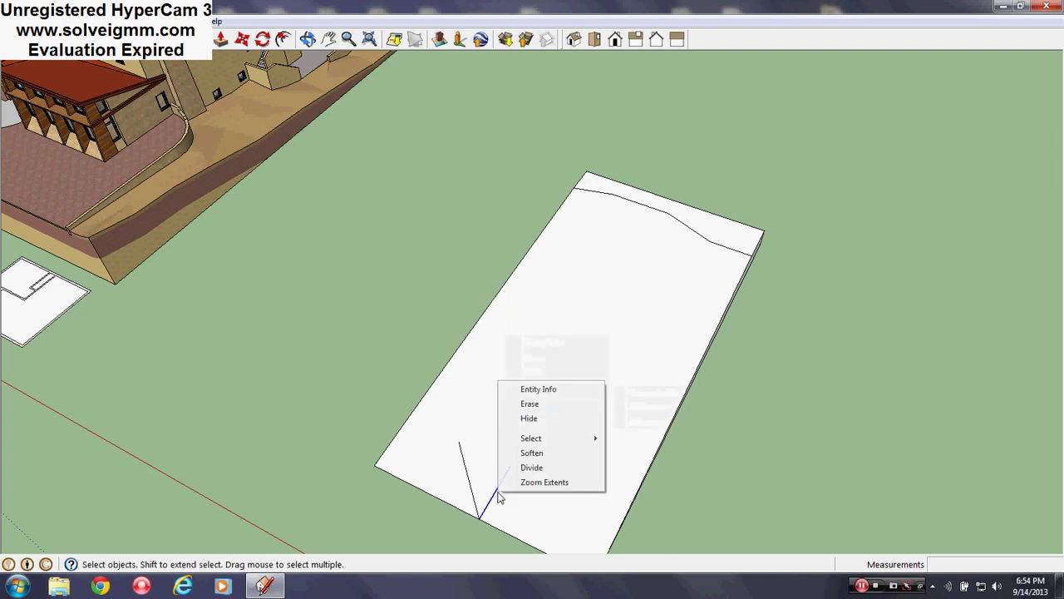
pyautogui.click(537, 453)
pyautogui.click(471, 490)
pyautogui.rightClick(471, 490)
pyautogui.click(507, 453)
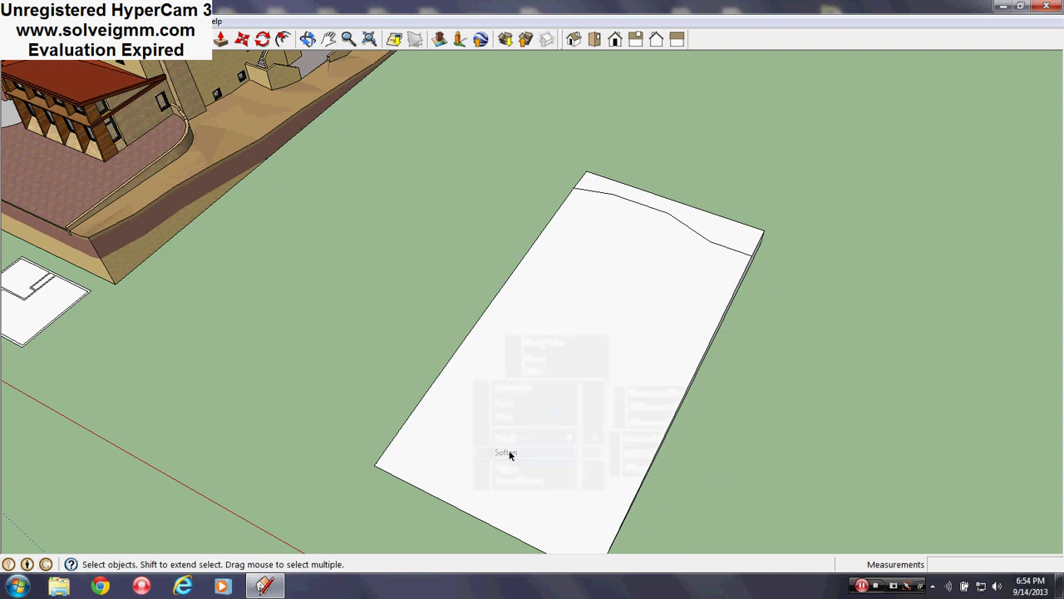
# Step: Soften each visible segment of the top contour line near the terrain's high end
pyautogui.moveTo(509, 450); pyautogui.dragTo(582, 280, button='middle')
pyautogui.scroll(3, 619, 295)
pyautogui.click(658, 290)
pyautogui.rightClick(658, 290)
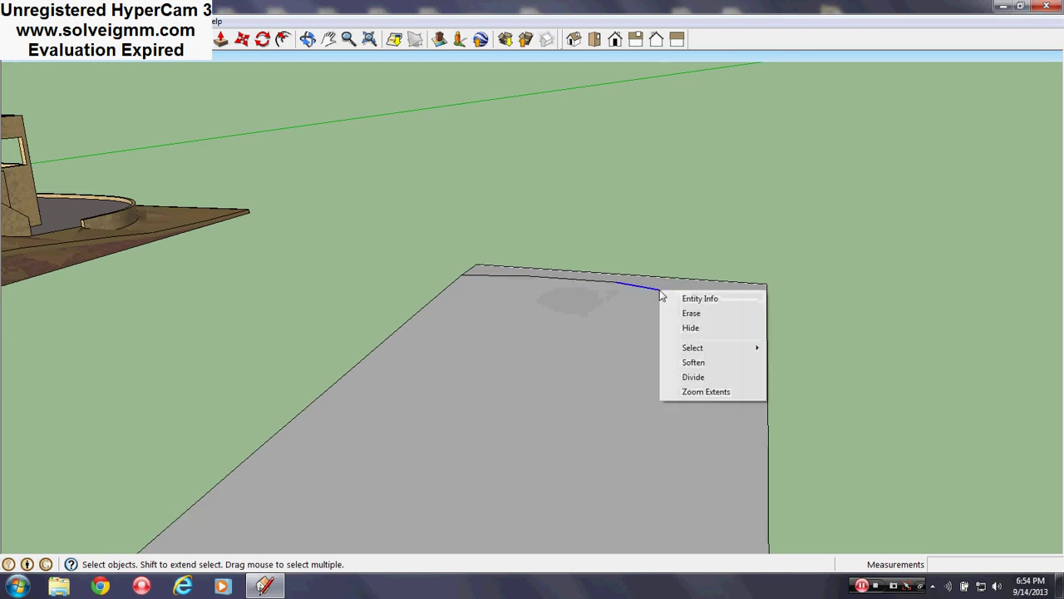
pyautogui.click(712, 363)
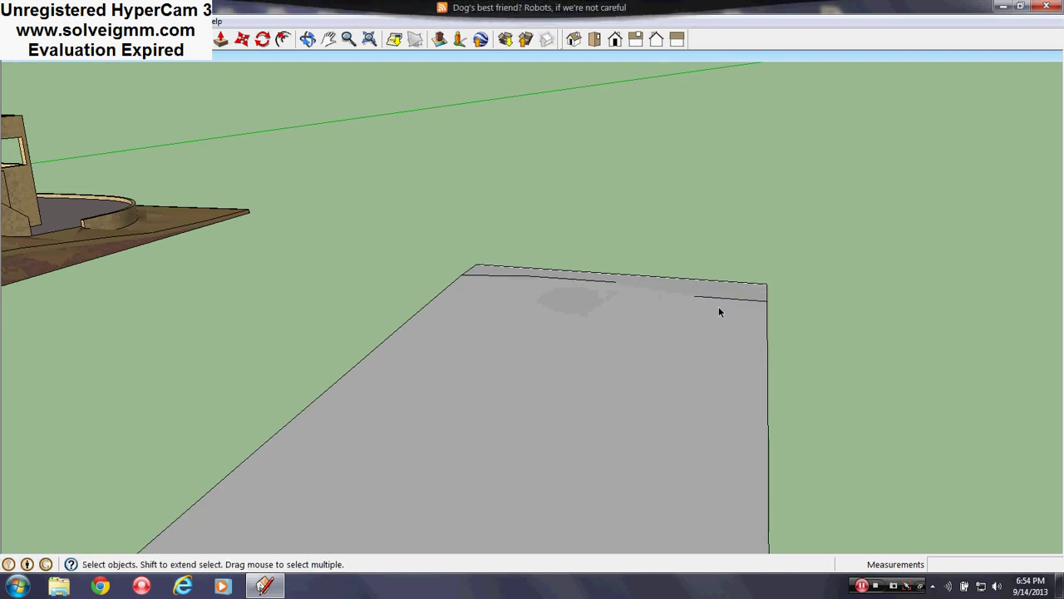
pyautogui.click(722, 297)
pyautogui.rightClick(723, 297)
pyautogui.click(745, 371)
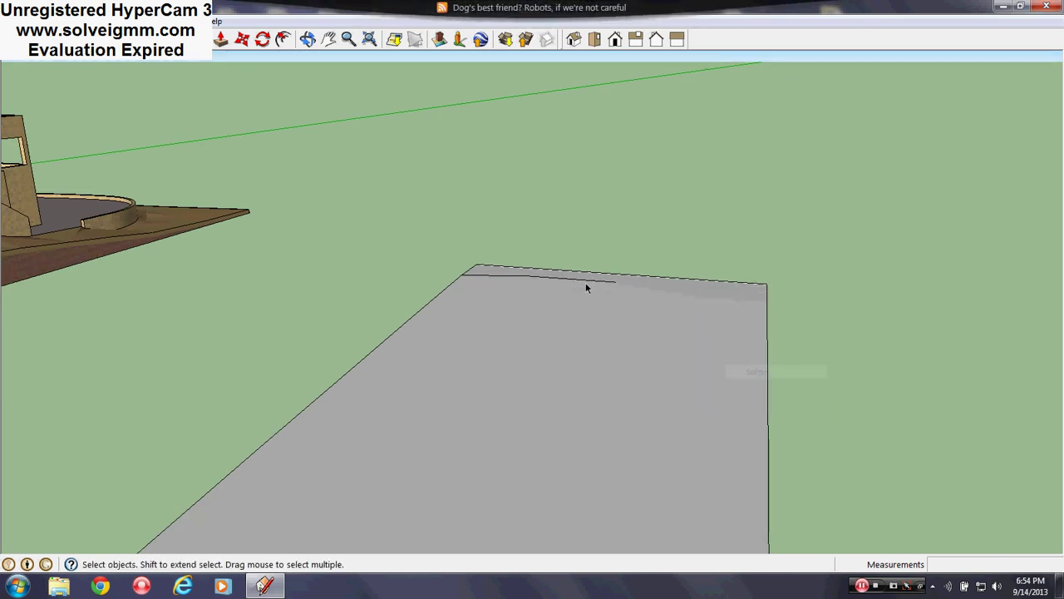
pyautogui.rightClick(586, 286)
pyautogui.click(625, 358)
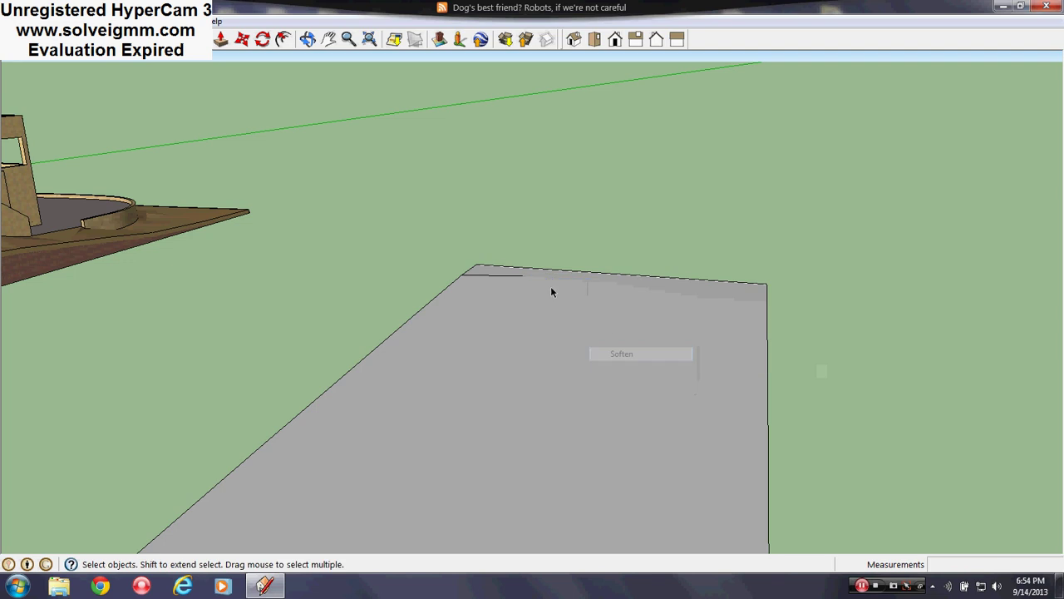
pyautogui.rightClick(489, 273)
pyautogui.click(545, 356)
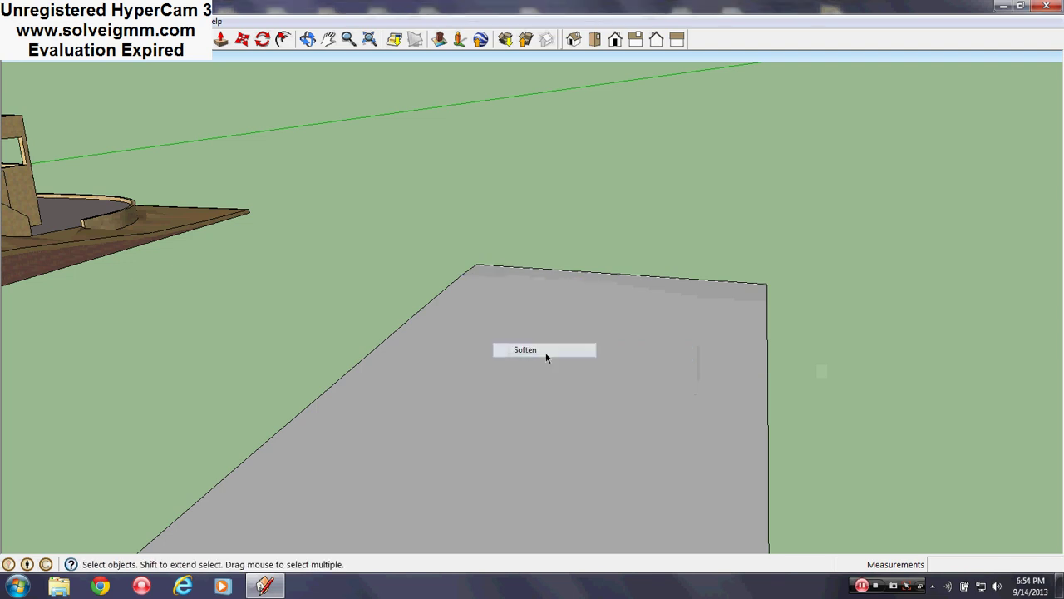
# Step: Examine the smoothed terrain from several sides beside the house model
pyautogui.moveTo(546, 356); pyautogui.dragTo(733, 355, button='middle')
pyautogui.scroll(3, 656, 280)
pyautogui.scroll(-4, 398, 409)
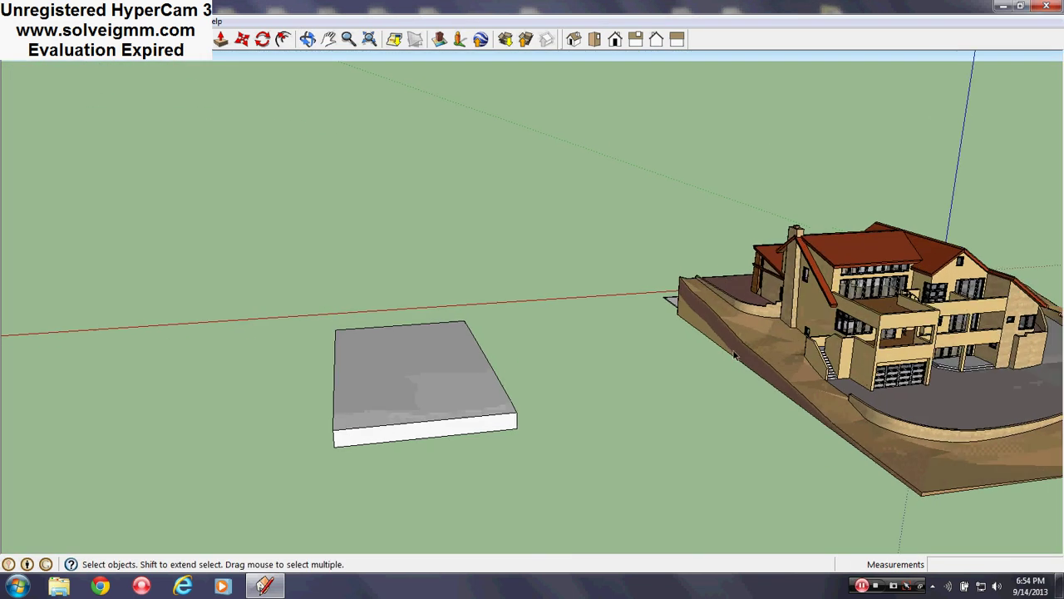
pyautogui.scroll(1, 733, 355)
pyautogui.scroll(2, 315, 395)
pyautogui.moveTo(317, 397); pyautogui.dragTo(964, 466, button='middle')
pyautogui.scroll(-3, 660, 373)
pyautogui.scroll(-1, 660, 374)
pyautogui.moveTo(424, 378); pyautogui.dragTo(526, 384, button='middle')
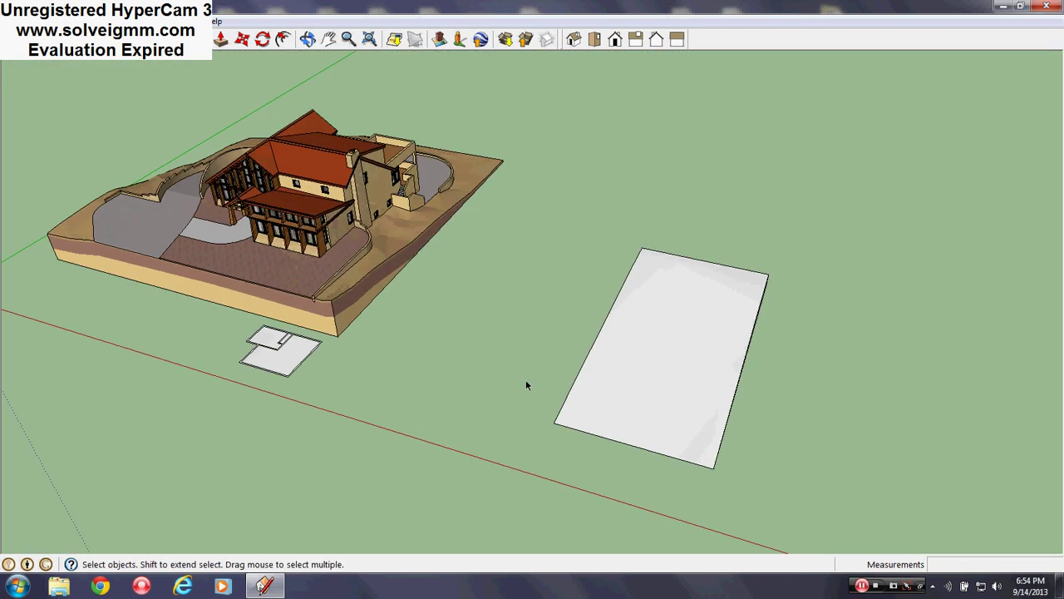
# Step: Move the floor plan from beside the house model onto the terrain, snapping its outer wall to the edge at the terrain's high end
pyautogui.rightClick(318, 353)
pyautogui.click(237, 74)
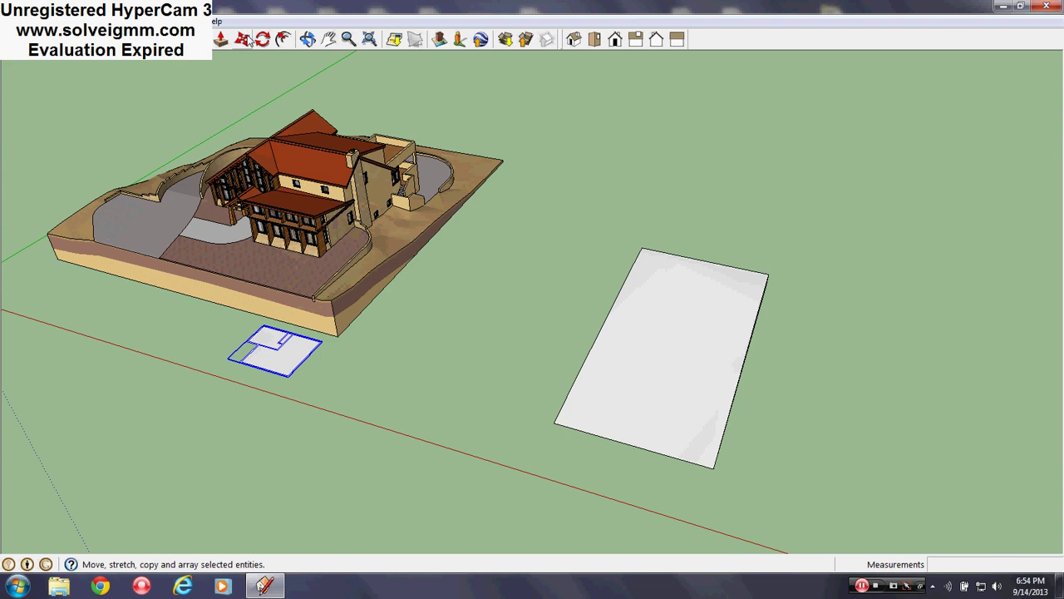
pyautogui.click(244, 39)
pyautogui.scroll(8, 290, 346)
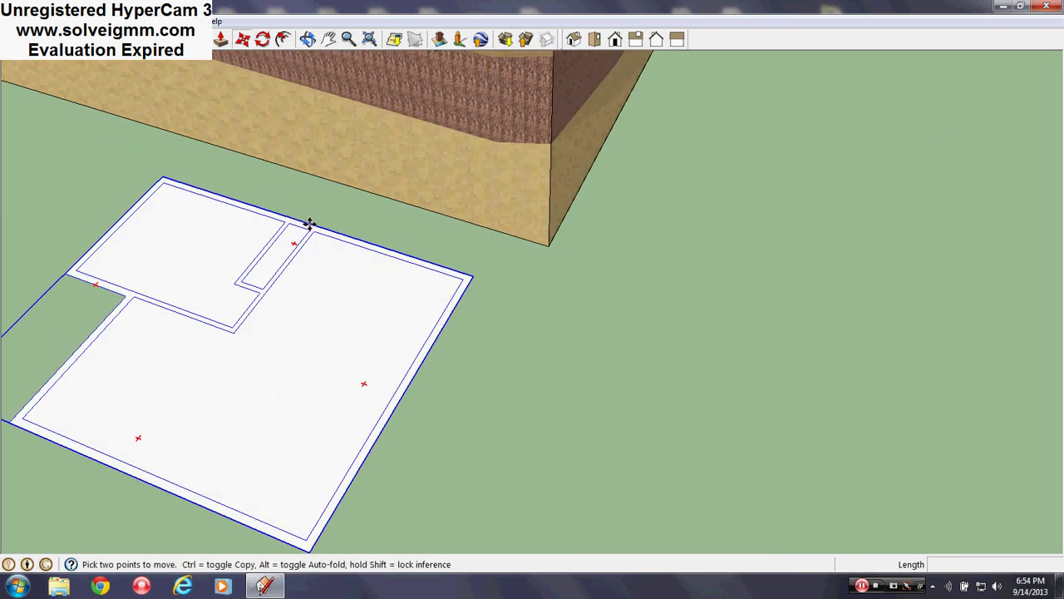
pyautogui.scroll(-8, 239, 267)
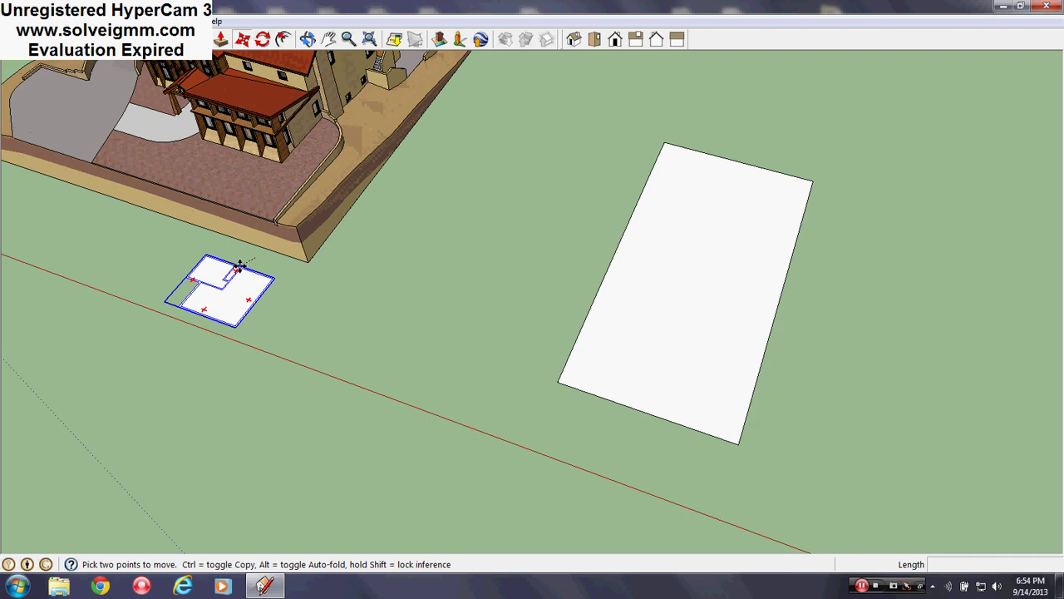
pyautogui.click(240, 267)
pyautogui.moveTo(240, 266); pyautogui.dragTo(598, 302, button='middle')
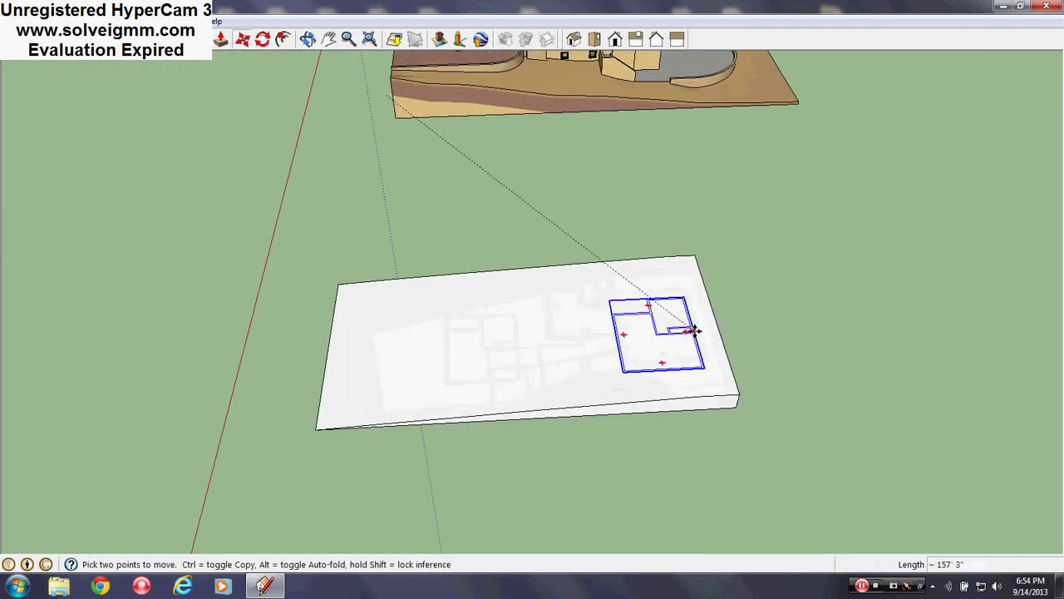
pyautogui.click(715, 312)
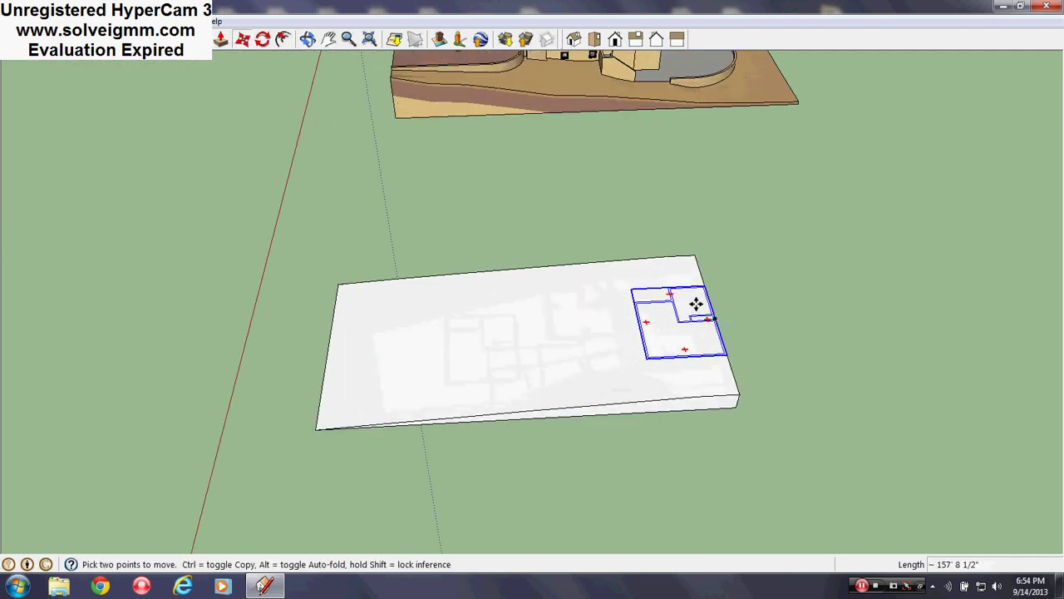
# Step: Move the floor plan 60' along the green axis away from the terrain's high end
pyautogui.click(695, 304)
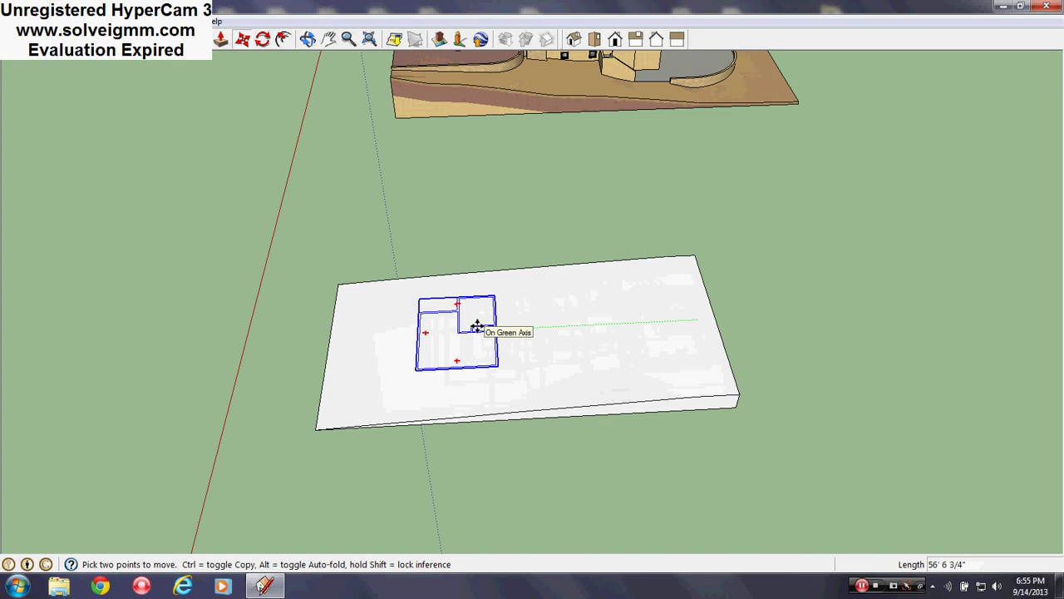
pyautogui.write('60')
pyautogui.press('Return')
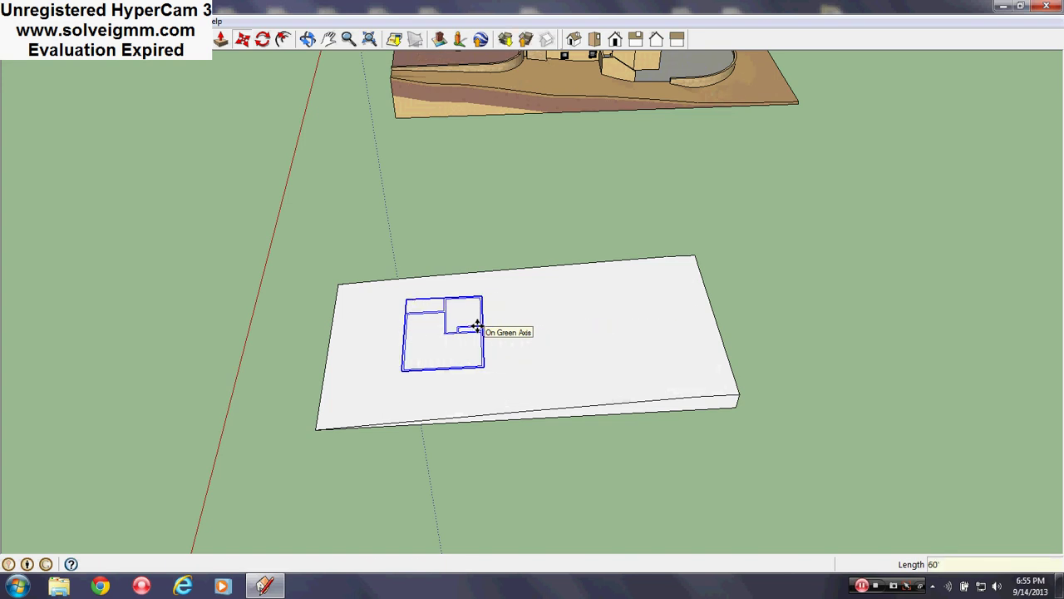
# Step: Move the floor plan 10' along the red axis towards the terrain's nearer long side
pyautogui.moveTo(423, 352); pyautogui.dragTo(632, 252, button='middle')
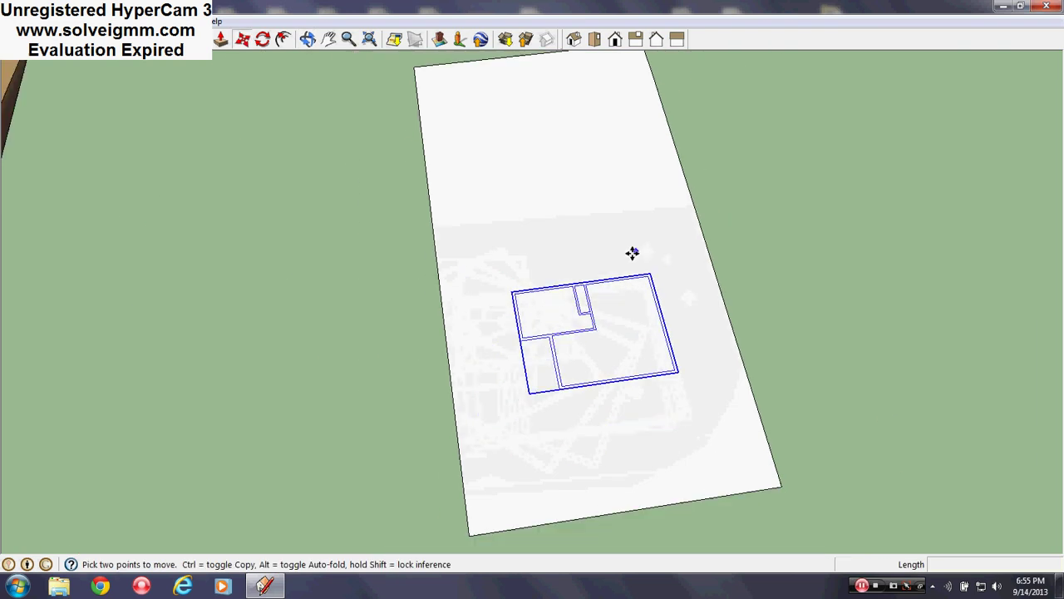
pyautogui.scroll(-2, 632, 252)
pyautogui.scroll(2, 626, 356)
pyautogui.click(635, 328)
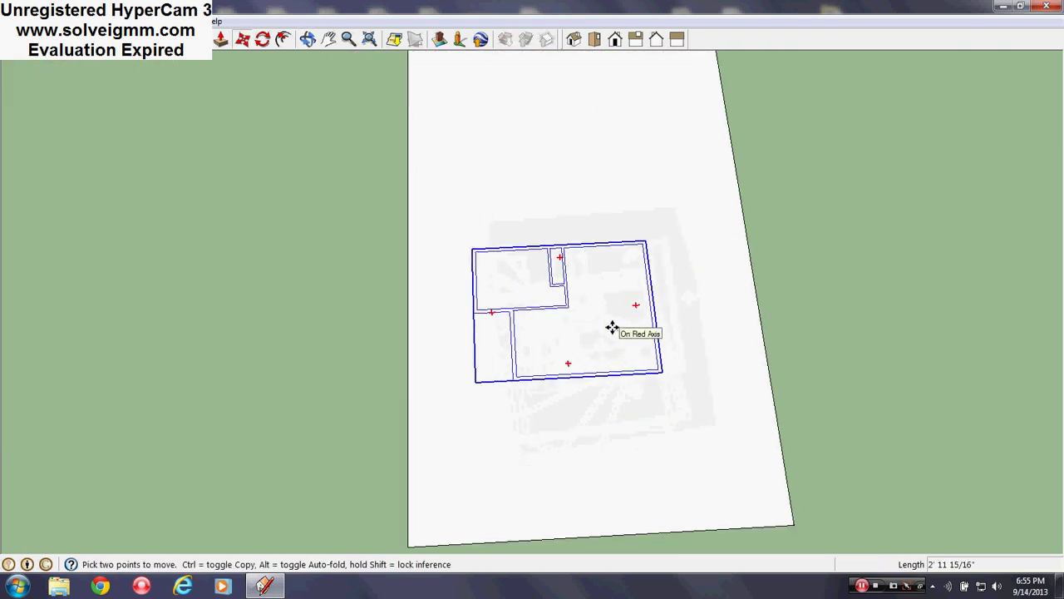
pyautogui.write("10'")
pyautogui.press('Return')
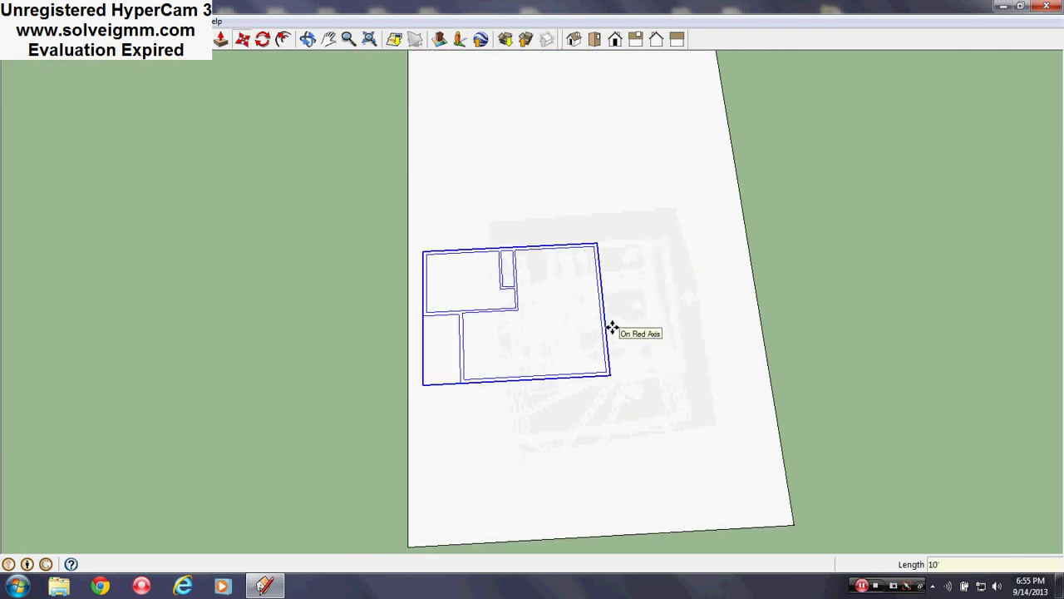
pyautogui.moveTo(621, 381); pyautogui.dragTo(498, 269, button='middle')
pyautogui.scroll(-2, 499, 269)
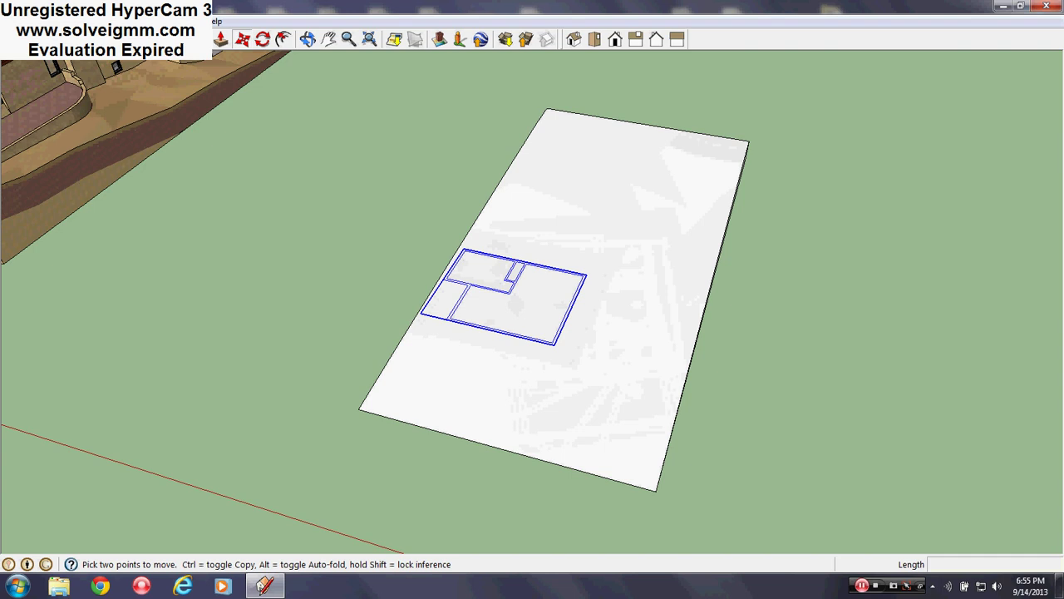
pyautogui.press('l')
pyautogui.scroll(2, 596, 397)
pyautogui.moveTo(597, 397); pyautogui.dragTo(535, 304, button='middle')
pyautogui.rightClick(492, 281)
pyautogui.click(518, 344)
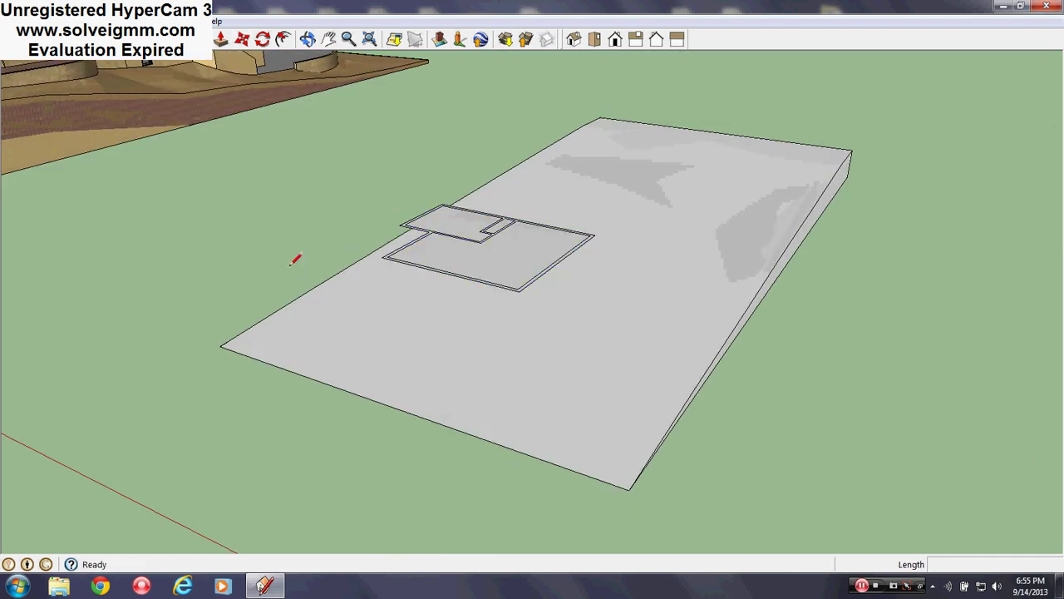
# Step: Move the floor plan group 1' down along the blue axis towards the terrain surface
pyautogui.moveTo(484, 266); pyautogui.dragTo(554, 254, button='middle')
pyautogui.scroll(3, 553, 254)
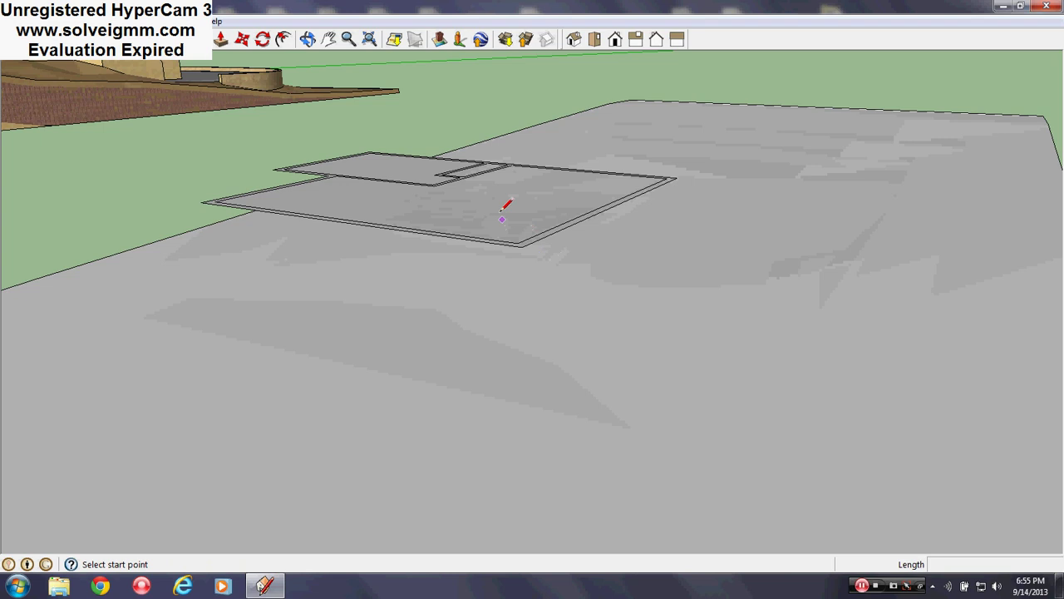
pyautogui.rightClick(499, 203)
pyautogui.click(240, 40)
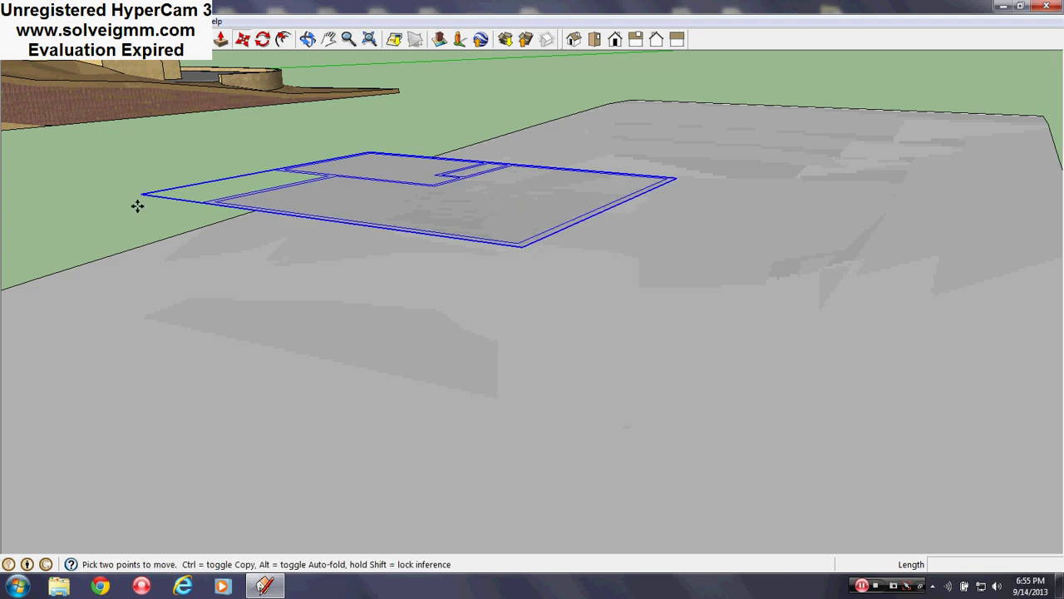
pyautogui.click(201, 202)
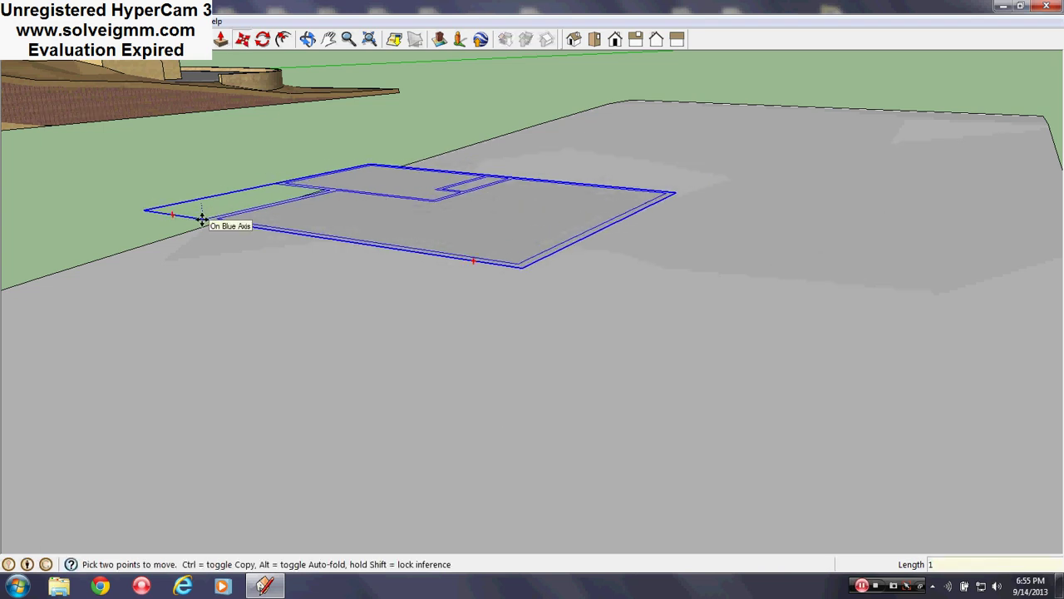
pyautogui.press('Return')
# Step: Open the floor plan group for editing and draw a vertical line 4' down from its outer corner at the terrain's low end
pyautogui.rightClick(400, 217)
pyautogui.click(442, 281)
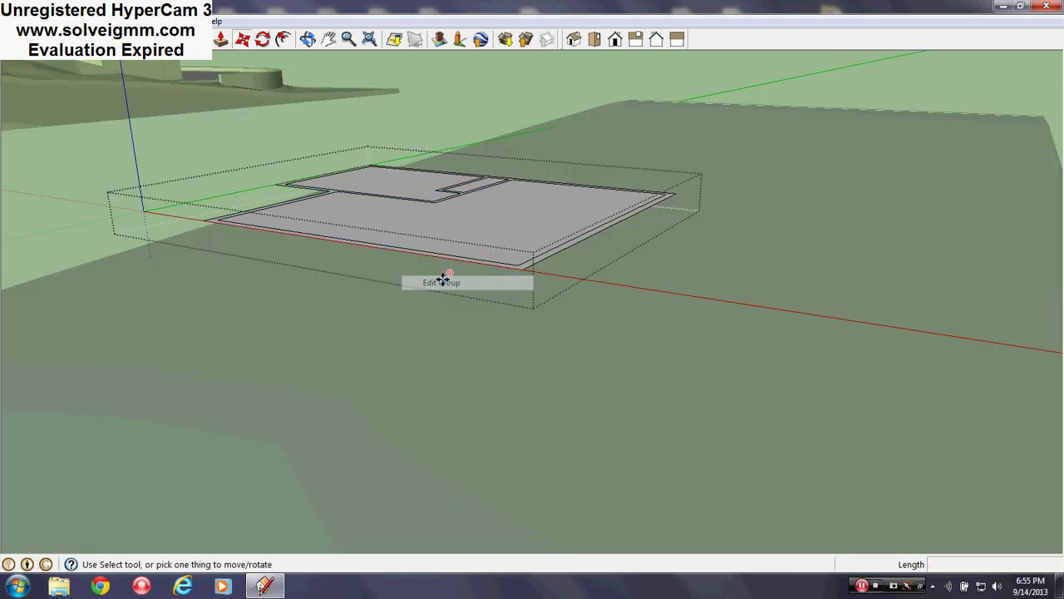
pyautogui.press('l')
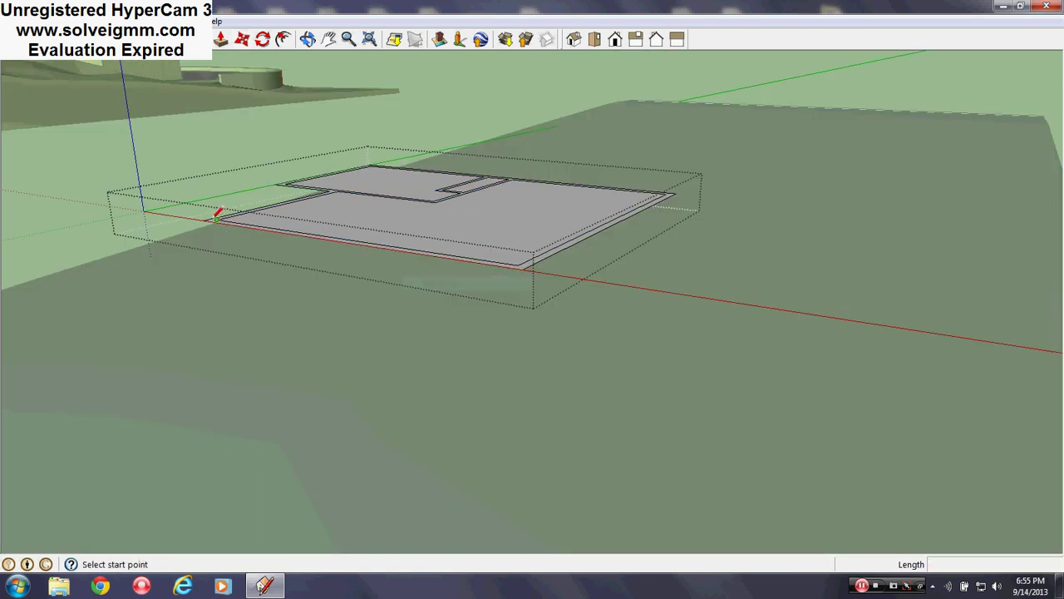
pyautogui.moveTo(332, 220); pyautogui.dragTo(340, 205, button='middle')
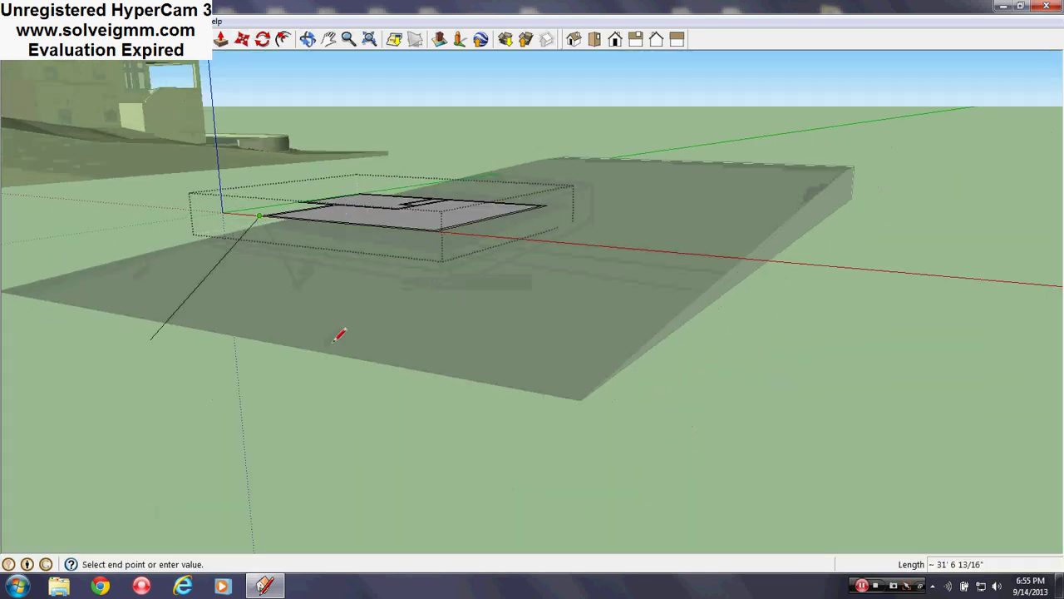
pyautogui.moveTo(340, 335)
pyautogui.mouseDown(button='middle')
pyautogui.moveTo(705, 330)
pyautogui.moveTo(465, 314)
pyautogui.moveTo(390, 299)
pyautogui.moveTo(352, 262)
pyautogui.mouseUp(button='middle')
pyautogui.click(375, 273)
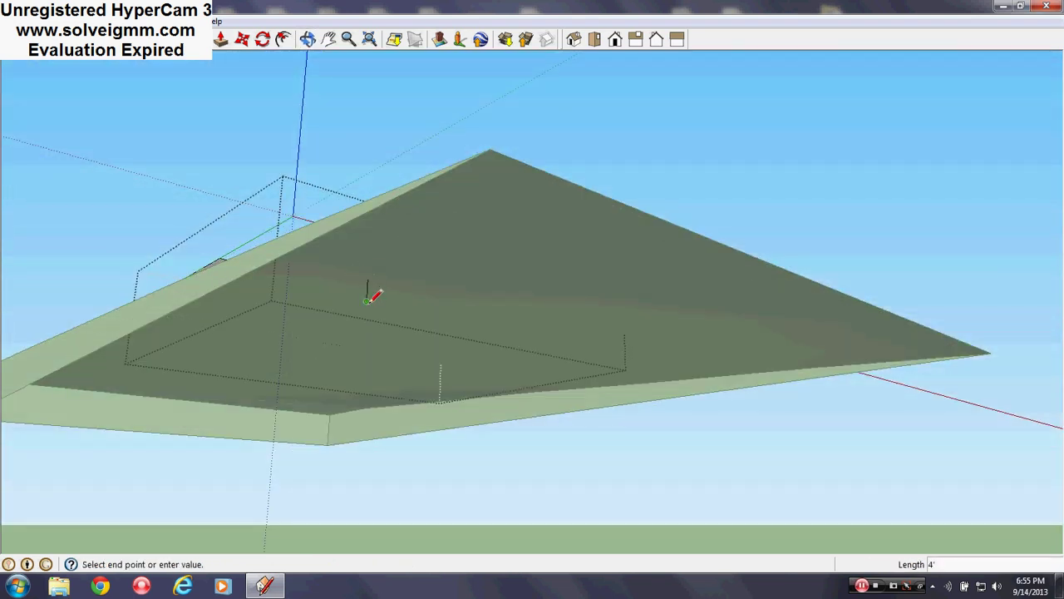
# Step: Draw rectangular foundation faces from the 4' line's depth up to the floor plan along its low-end wall and the adjoining long side wall
pyautogui.press('r')
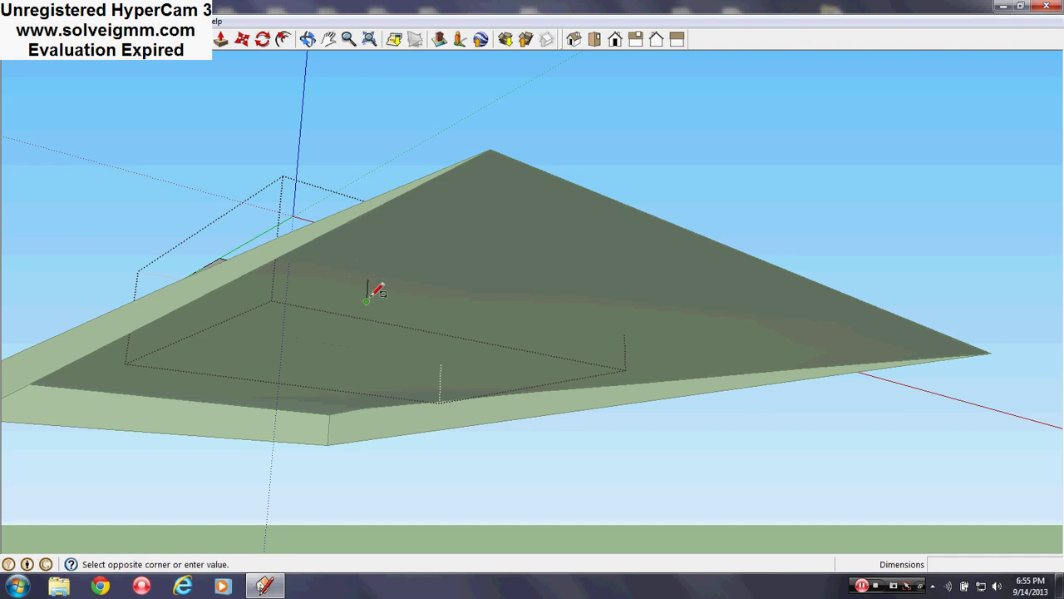
pyautogui.moveTo(482, 253); pyautogui.dragTo(447, 375, button='middle')
pyautogui.moveTo(620, 261); pyautogui.dragTo(221, 423, button='middle')
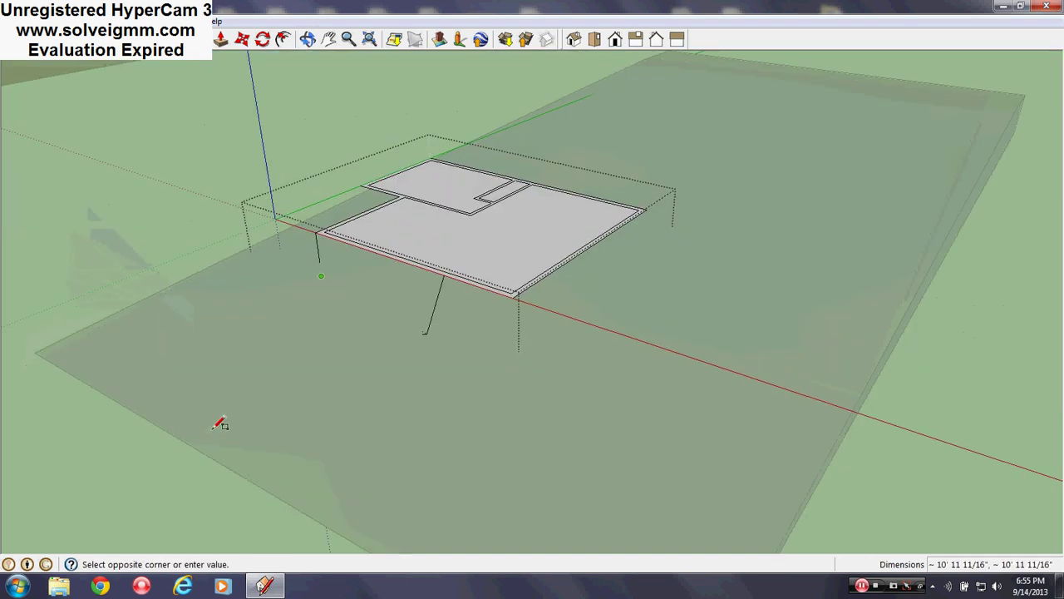
pyautogui.click(519, 292)
pyautogui.moveTo(519, 293); pyautogui.dragTo(268, 312, button='middle')
pyautogui.click(430, 267)
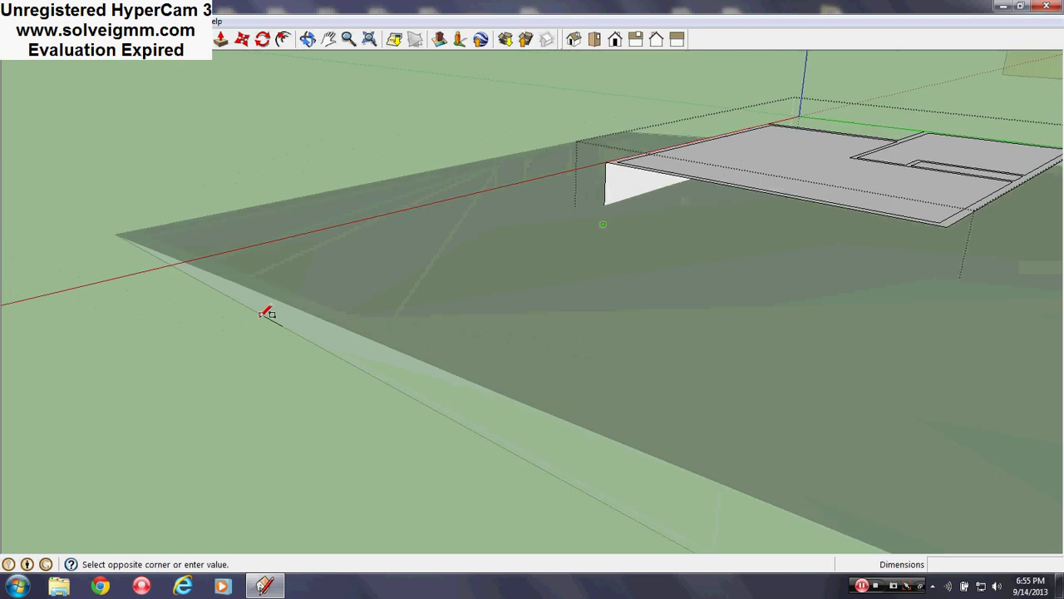
pyautogui.scroll(-1, 268, 313)
pyautogui.scroll(1, 790, 273)
pyautogui.click(767, 239)
pyautogui.moveTo(767, 239); pyautogui.dragTo(735, 183, button='middle')
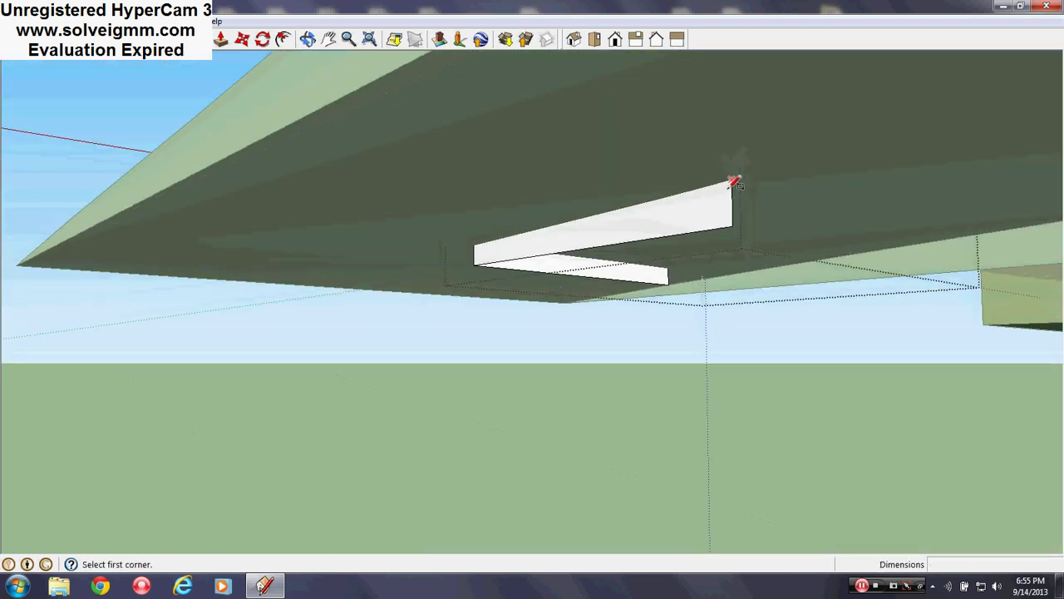
# Step: Draw rectangular foundation faces beneath the floor plan's uphill wall and the short side wall facing the terrain's nearer long side
pyautogui.click(732, 225)
pyautogui.moveTo(732, 225); pyautogui.dragTo(290, 351, button='middle')
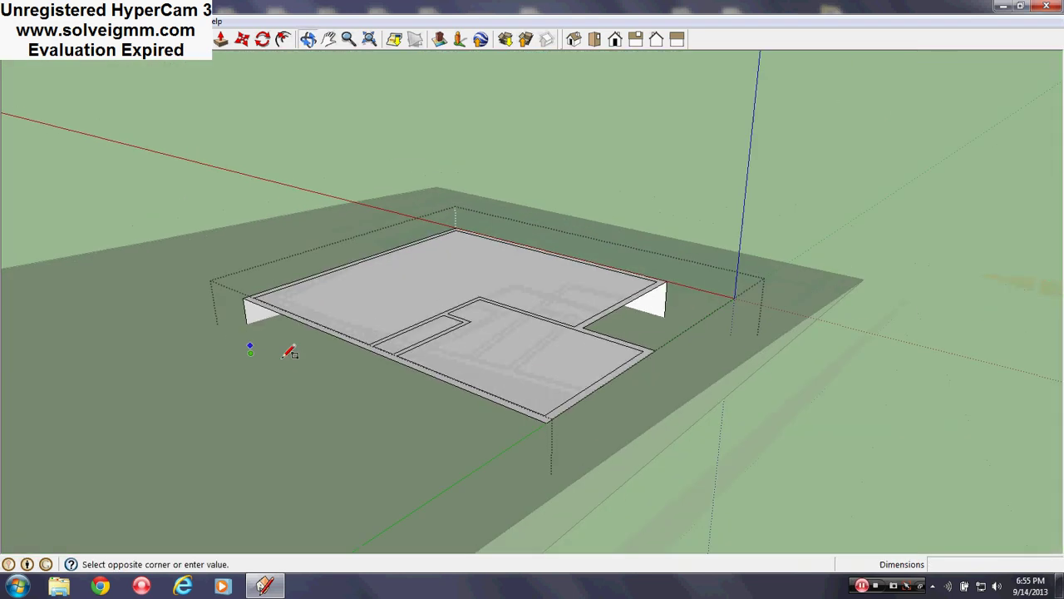
pyautogui.click(552, 419)
pyautogui.moveTo(558, 413); pyautogui.dragTo(47, 430, button='middle')
pyautogui.click(489, 264)
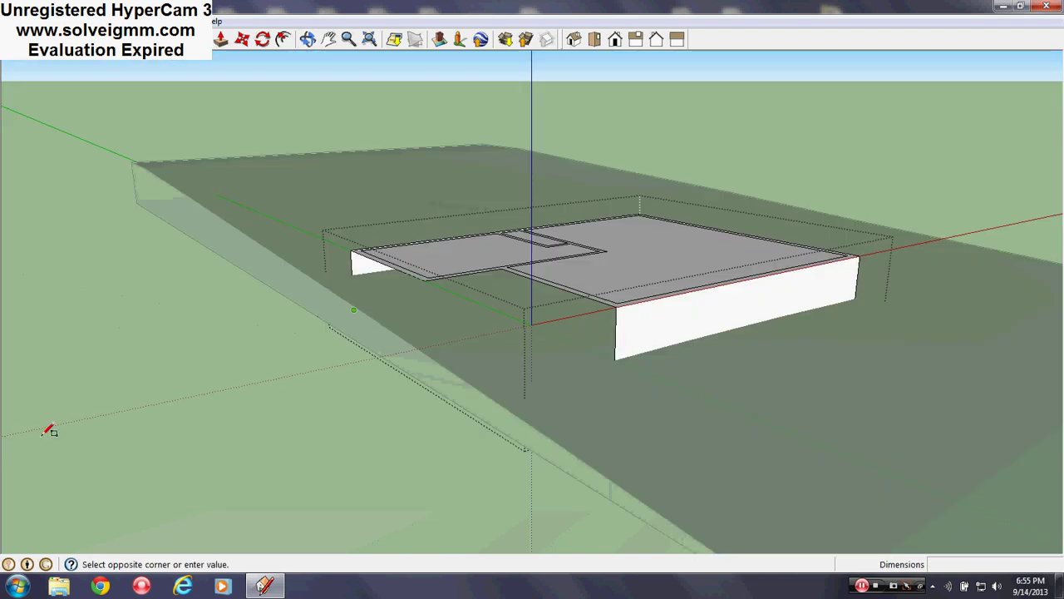
pyautogui.click(430, 274)
# Step: Draw rectangular foundation faces beneath the two walls of the floor plan's notch and close the group
pyautogui.moveTo(431, 274)
pyautogui.mouseDown(button='middle')
pyautogui.moveTo(487, 199)
pyautogui.moveTo(435, 349)
pyautogui.moveTo(451, 352)
pyautogui.moveTo(410, 313)
pyautogui.mouseUp(button='middle')
pyautogui.click(409, 313)
pyautogui.click(529, 226)
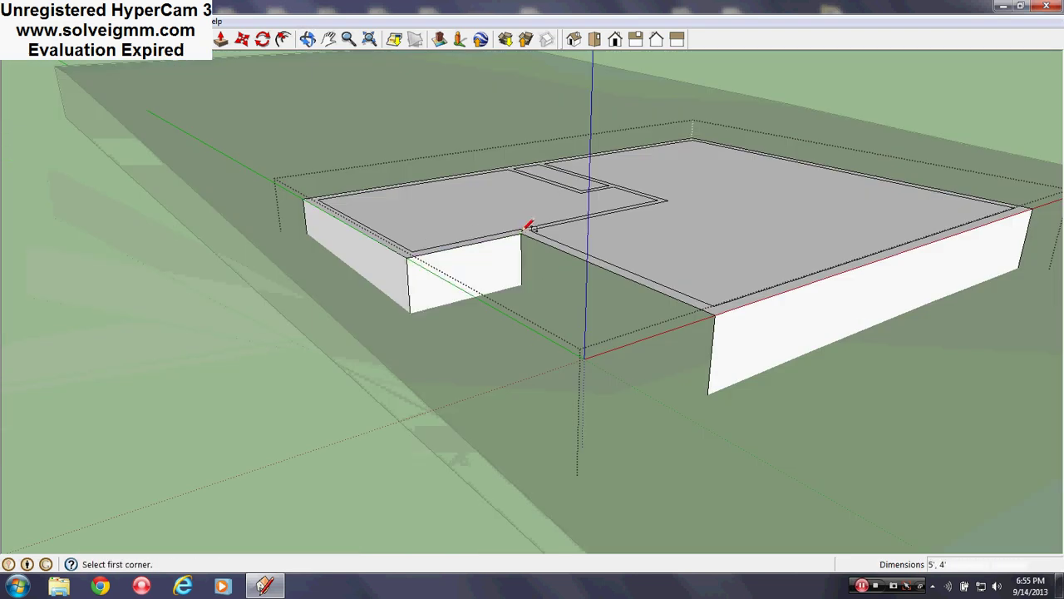
pyautogui.moveTo(530, 226); pyautogui.dragTo(637, 363, button='middle')
pyautogui.click(560, 230)
pyautogui.click(766, 362)
pyautogui.moveTo(507, 305); pyautogui.dragTo(208, 320, button='middle')
pyautogui.scroll(-4, 199, 319)
pyautogui.scroll(-2, 710, 313)
pyautogui.rightClick(342, 195)
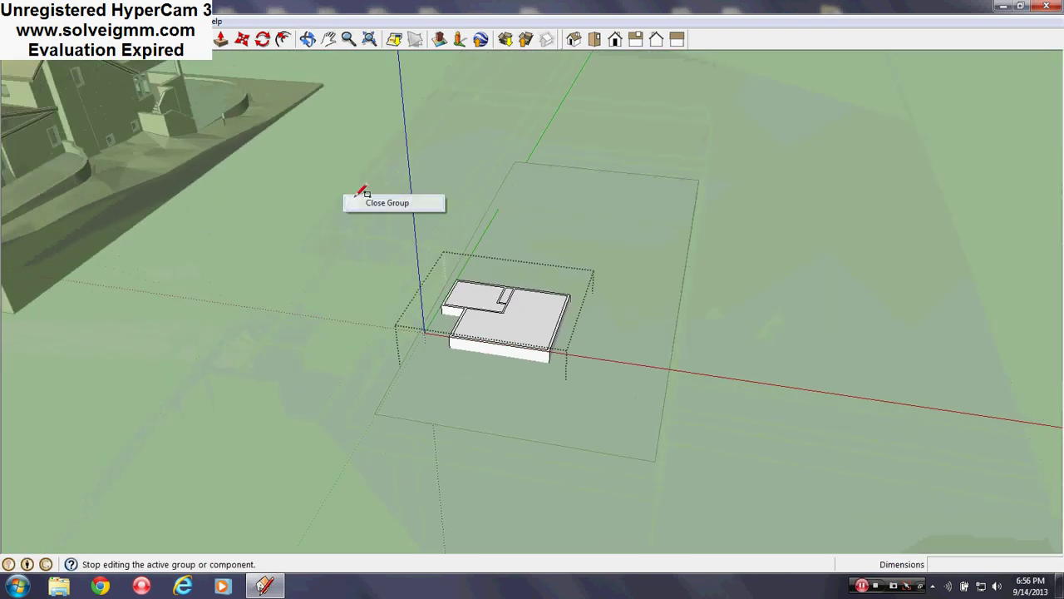
pyautogui.click(366, 202)
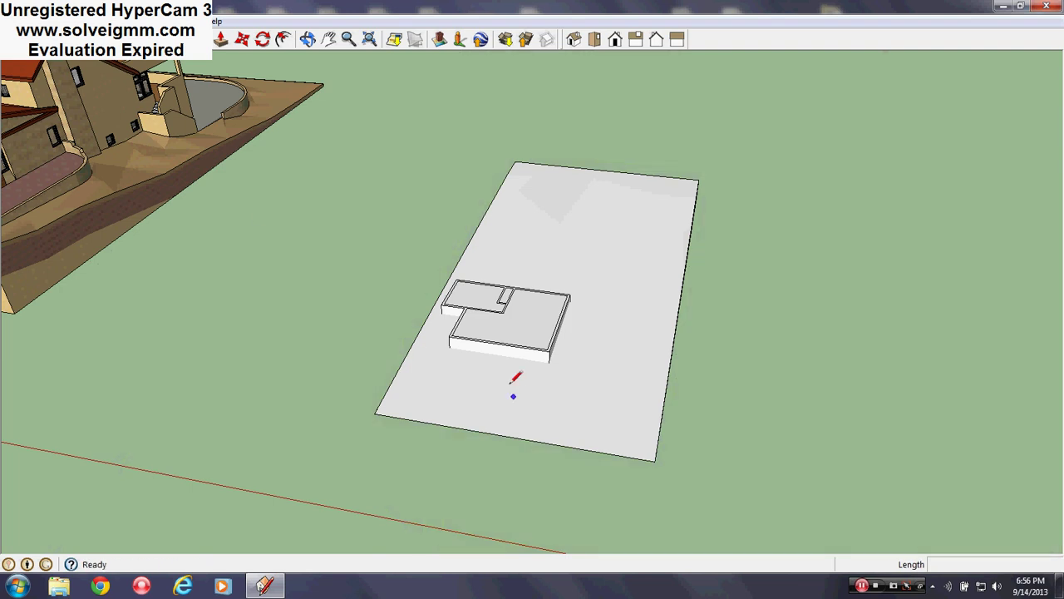
# Step: Intersect the terrain surface's faces with the model
pyautogui.scroll(3, 505, 307)
pyautogui.moveTo(505, 308); pyautogui.dragTo(921, 392, button='middle')
pyautogui.scroll(1, 741, 309)
pyautogui.moveTo(741, 308); pyautogui.dragTo(652, 311, button='middle')
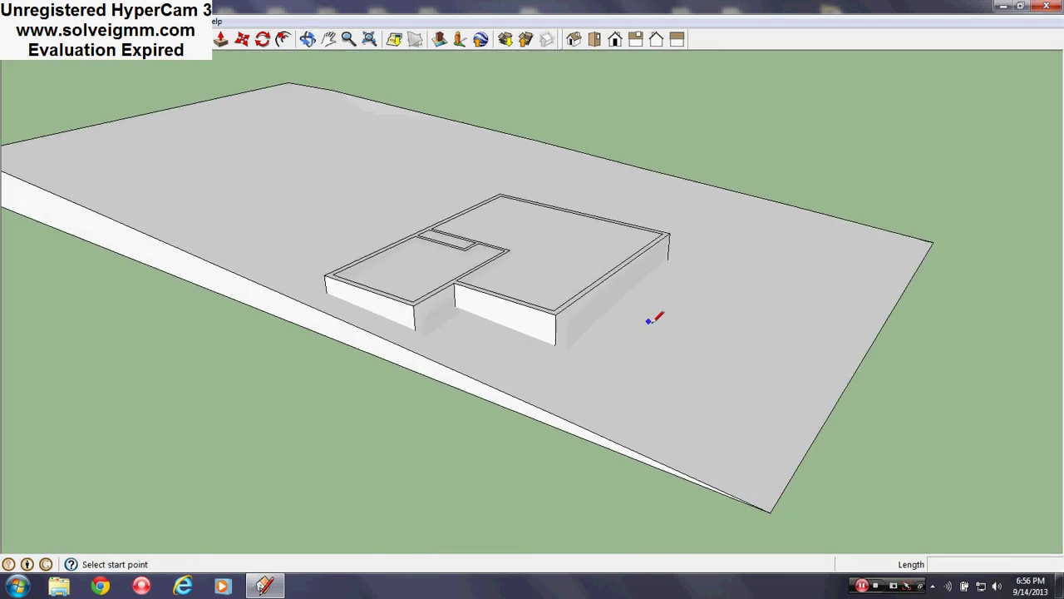
pyautogui.rightClick(651, 327)
pyautogui.moveTo(748, 414)
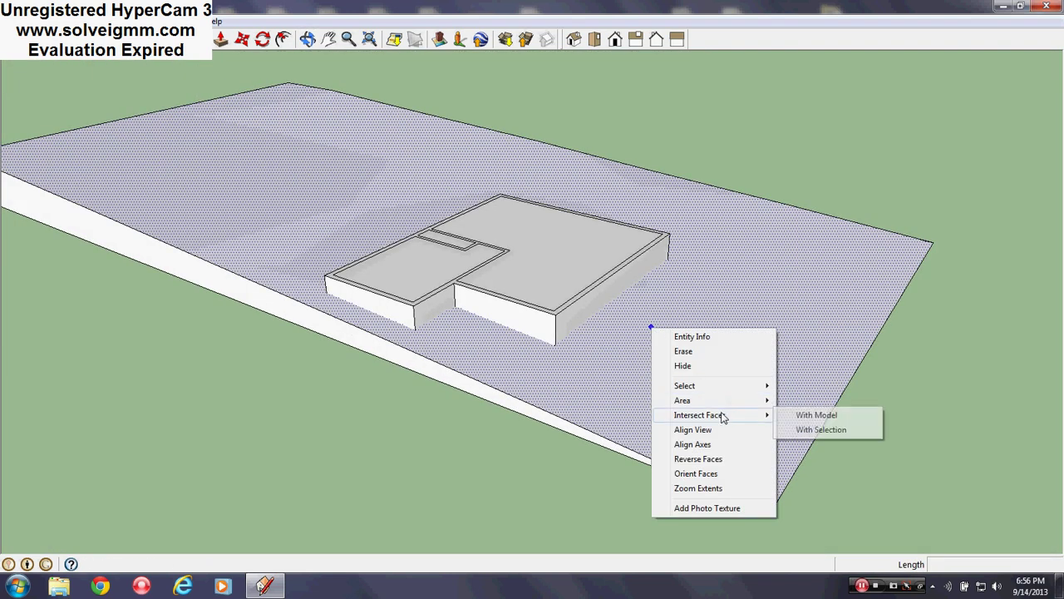
pyautogui.click(814, 416)
pyautogui.press('l')
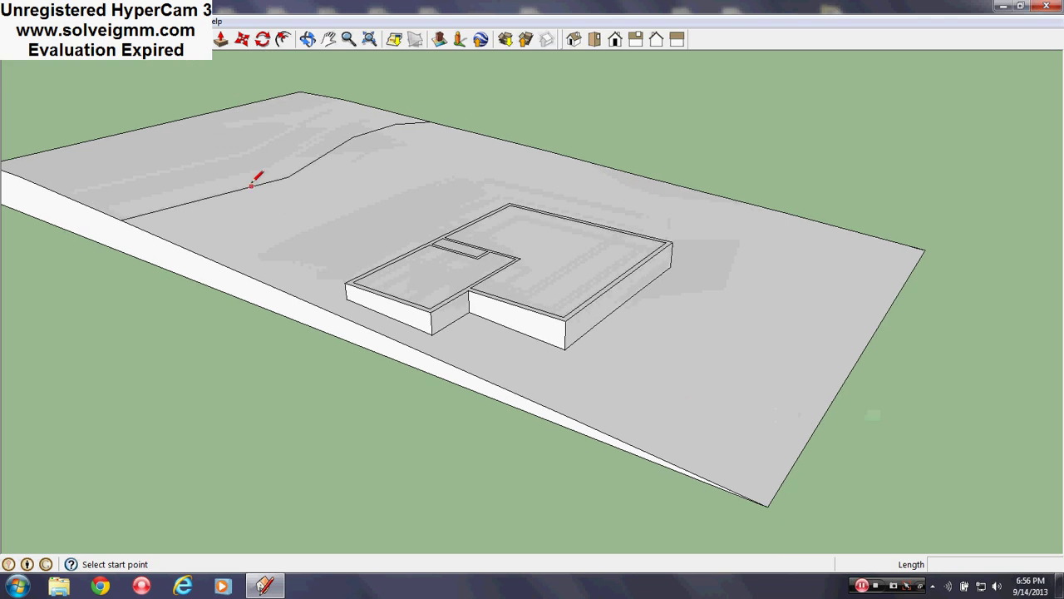
# Step: Select the contour line crossing the terrain uphill of the floor plan and soften its edges
pyautogui.moveTo(252, 183); pyautogui.dragTo(709, 413, button='middle')
pyautogui.scroll(-3, 1016, 424)
pyautogui.scroll(1, 467, 292)
pyautogui.moveTo(467, 292); pyautogui.dragTo(492, 331, button='middle')
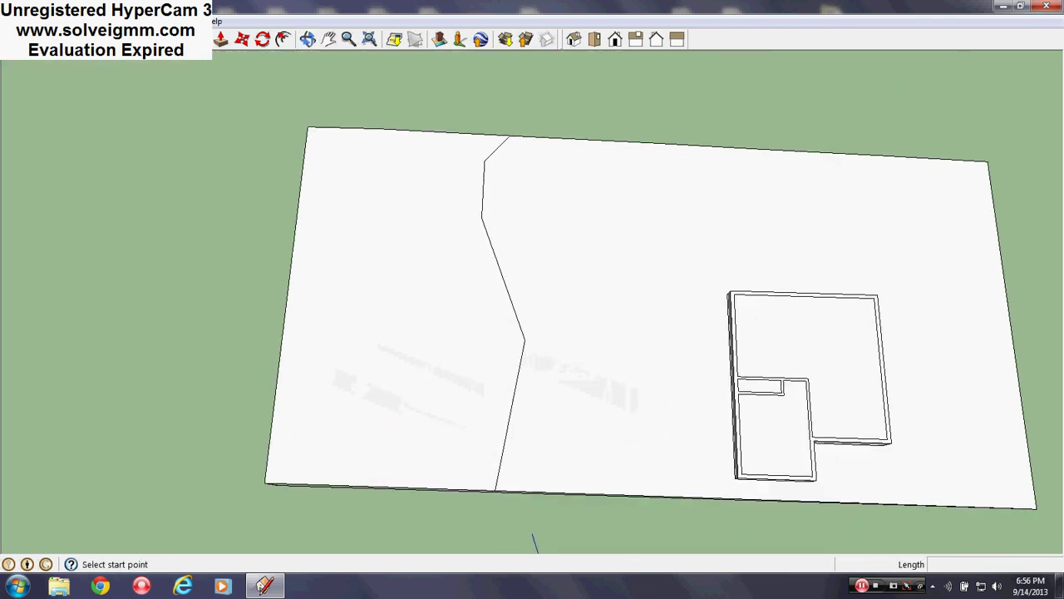
pyautogui.press('space')
pyautogui.moveTo(465, 376); pyautogui.dragTo(482, 382, button='middle')
pyautogui.moveTo(574, 151); pyautogui.dragTo(478, 316)
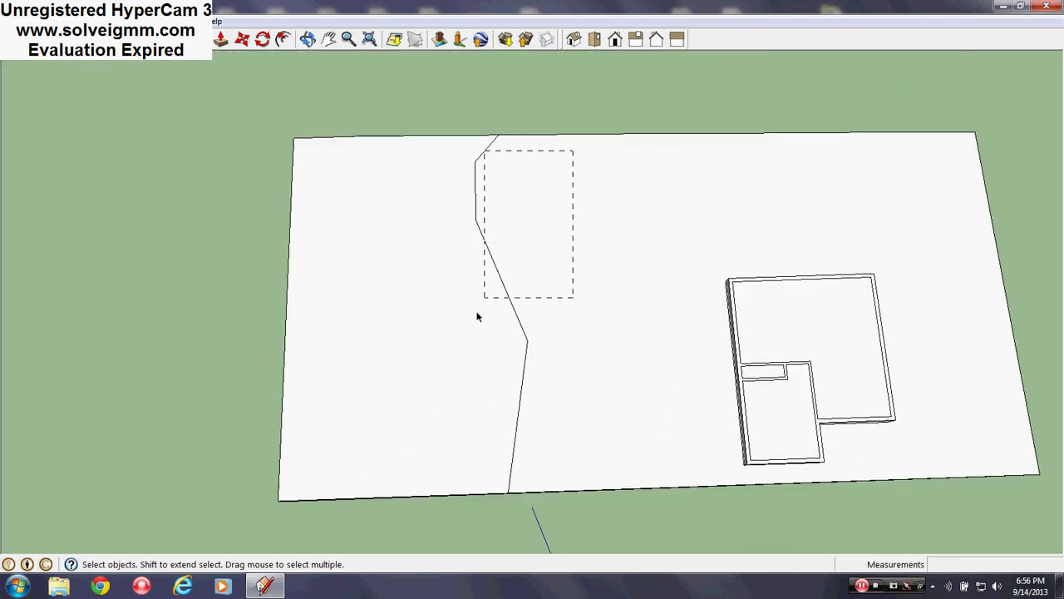
pyautogui.moveTo(515, 267); pyautogui.dragTo(556, 126)
pyautogui.click(556, 127)
pyautogui.moveTo(666, 242); pyautogui.dragTo(651, 308, button='middle')
pyautogui.scroll(-4, 651, 309)
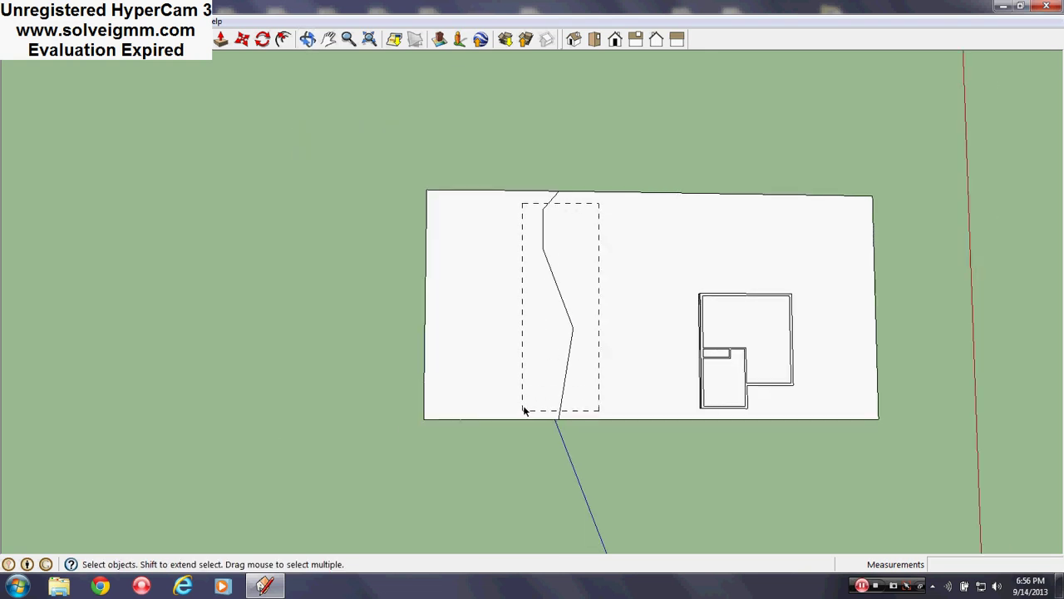
pyautogui.moveTo(523, 409); pyautogui.dragTo(524, 409)
pyautogui.rightClick(573, 337)
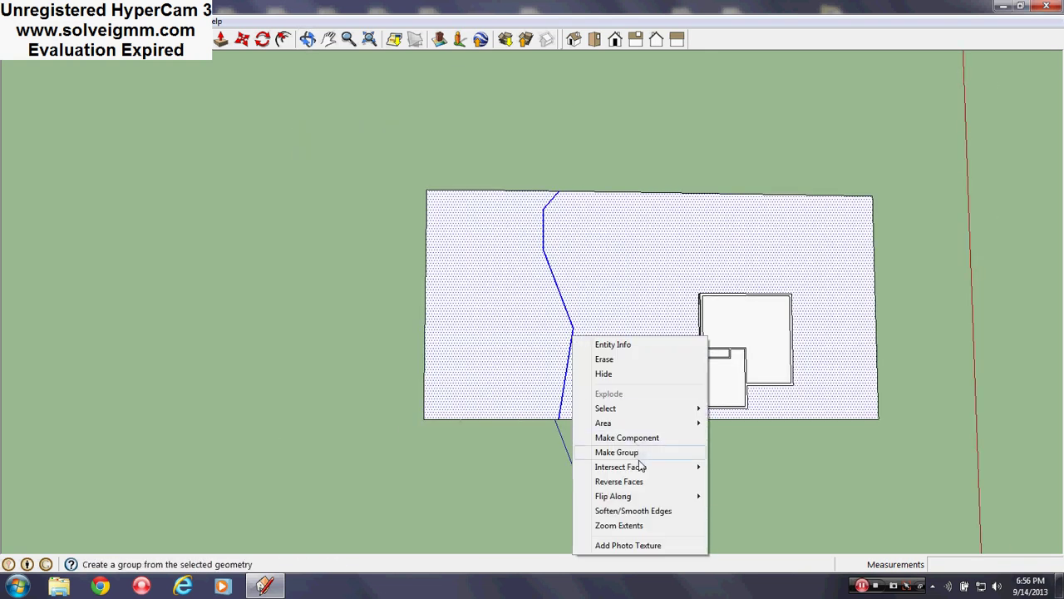
pyautogui.click(634, 509)
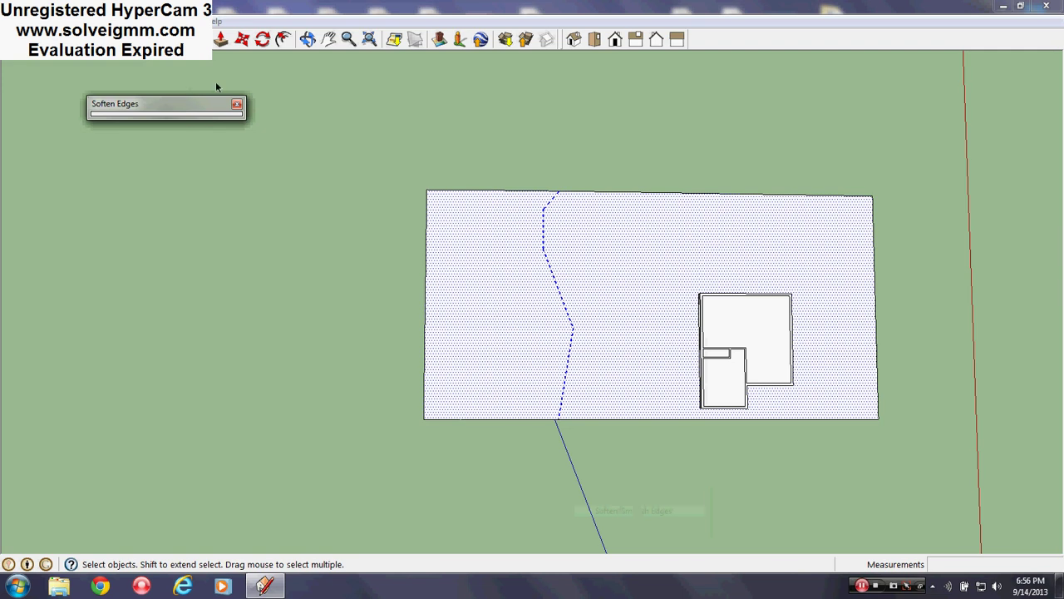
pyautogui.click(239, 105)
pyautogui.click(280, 208)
# Step: Open the floor plan group, inspect the foundation from beneath the terrain, and close the group
pyautogui.moveTo(708, 398); pyautogui.dragTo(366, 2, button='middle')
pyautogui.scroll(3, 668, 388)
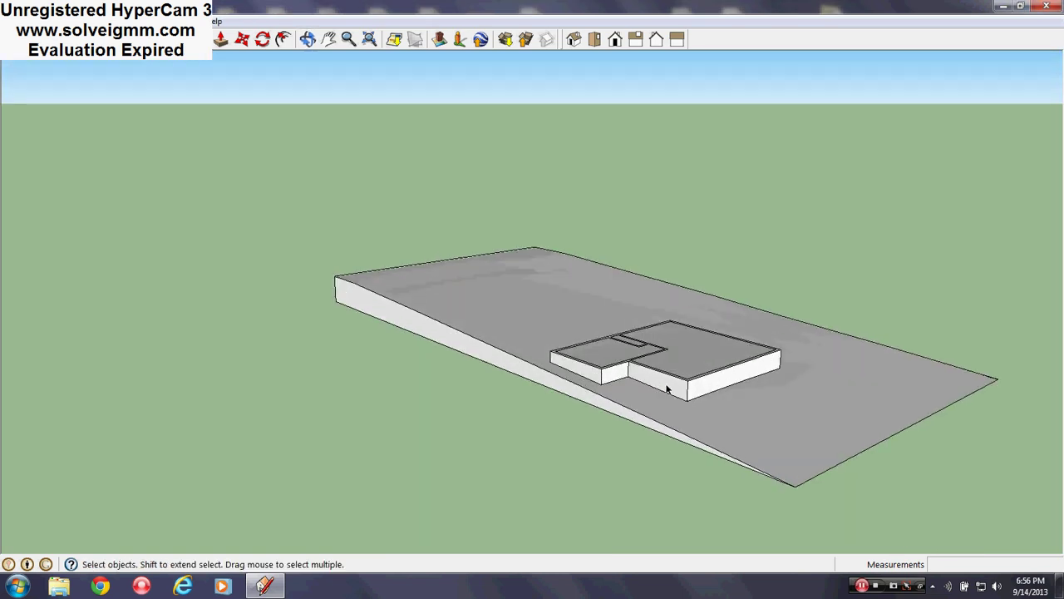
pyautogui.moveTo(668, 387); pyautogui.dragTo(625, 188, button='middle')
pyautogui.rightClick(670, 334)
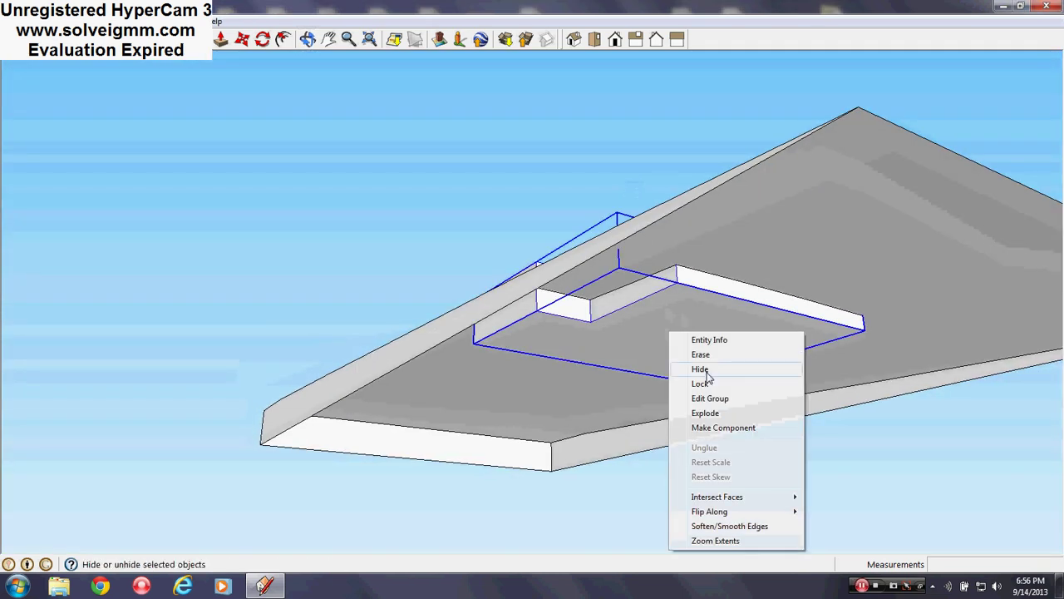
pyautogui.click(713, 399)
pyautogui.moveTo(641, 300); pyautogui.dragTo(693, 167, button='middle')
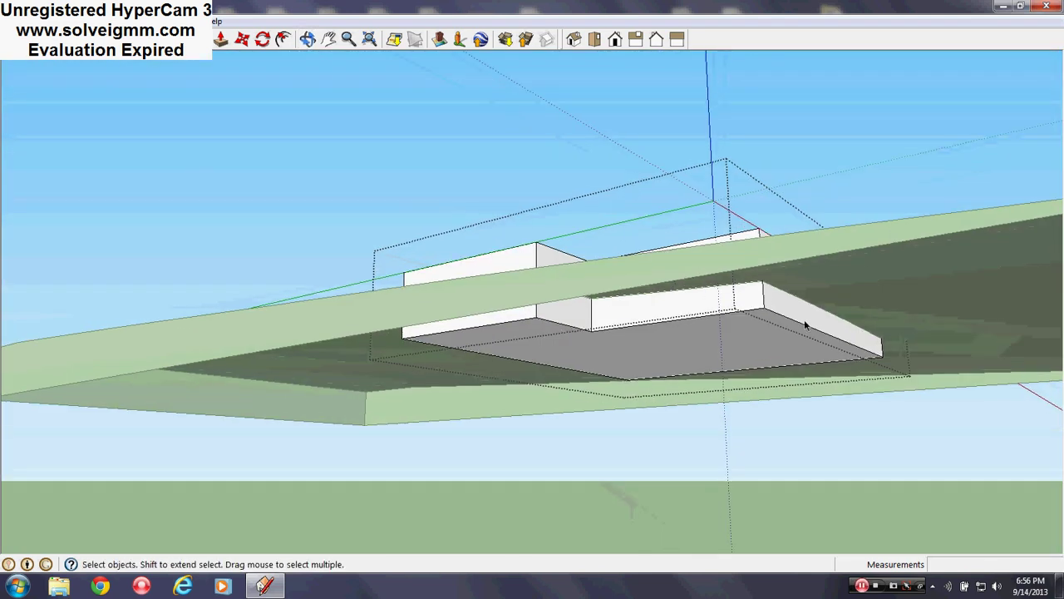
pyautogui.moveTo(835, 391); pyautogui.dragTo(311, 428, button='middle')
pyautogui.rightClick(289, 371)
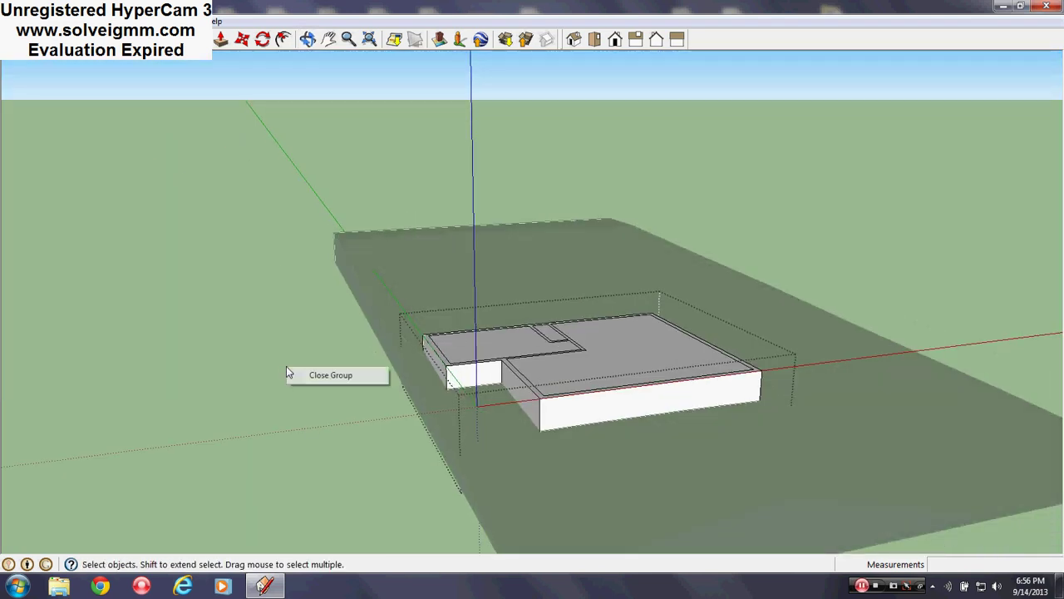
# Step: Examine closely from several sides where the foundation walls meet the terrain surface
pyautogui.scroll(2, 301, 377)
pyautogui.moveTo(516, 373); pyautogui.dragTo(399, 491, button='middle')
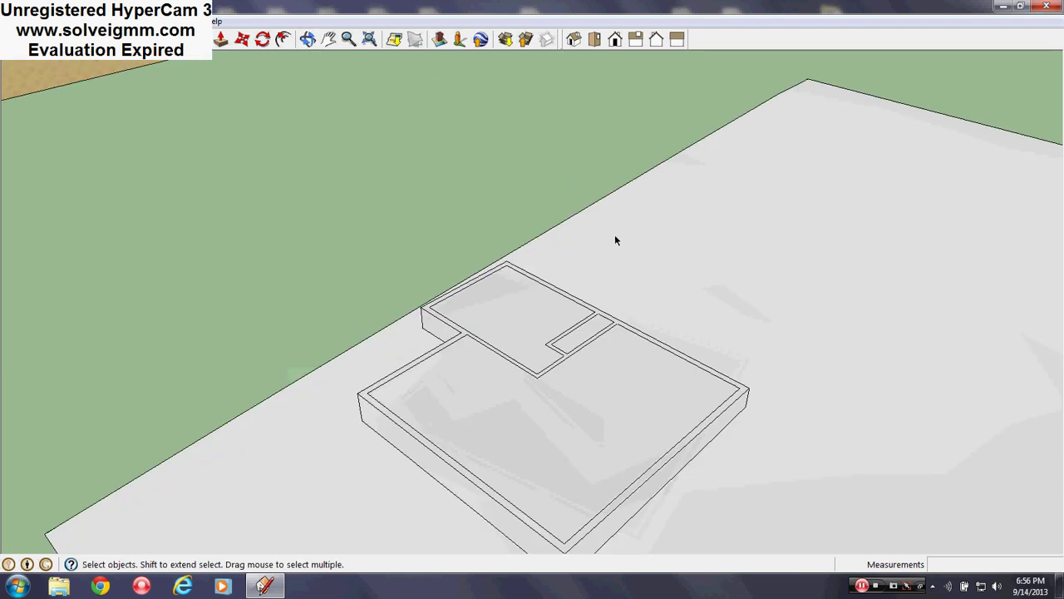
pyautogui.scroll(2, 726, 373)
pyautogui.scroll(5, 726, 373)
pyautogui.moveTo(632, 356); pyautogui.dragTo(807, 238, button='middle')
pyautogui.rightClick(636, 261)
pyautogui.click(663, 283)
pyautogui.moveTo(663, 283)
pyautogui.mouseDown(button='middle')
pyautogui.moveTo(641, 295)
pyautogui.moveTo(445, 301)
pyautogui.mouseUp(button='middle')
pyautogui.scroll(-5, 752, 170)
pyautogui.moveTo(753, 170); pyautogui.dragTo(607, 274, button='middle')
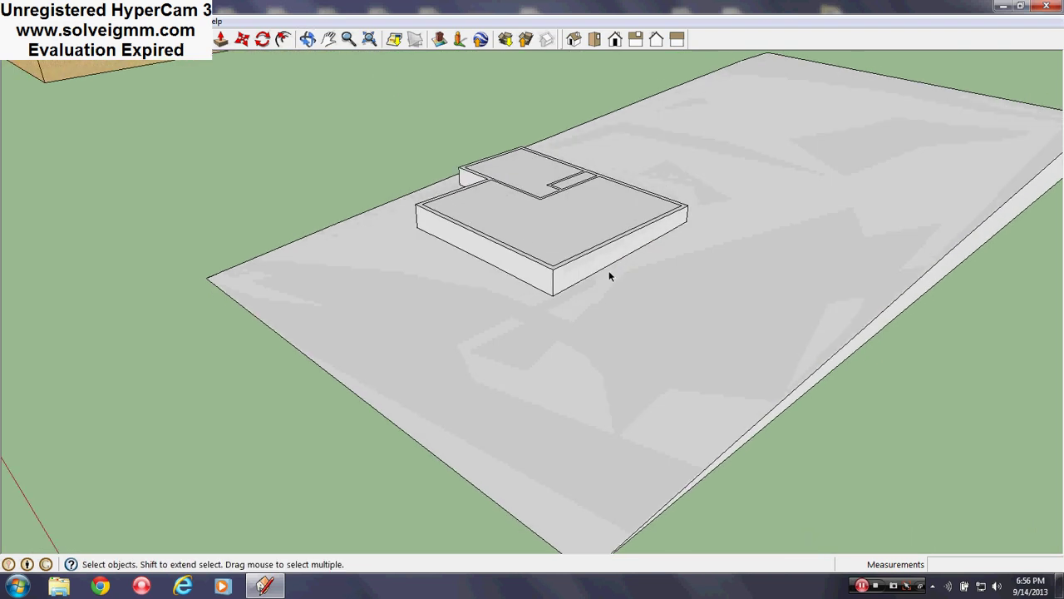
pyautogui.scroll(2, 696, 211)
pyautogui.scroll(-4, 515, 237)
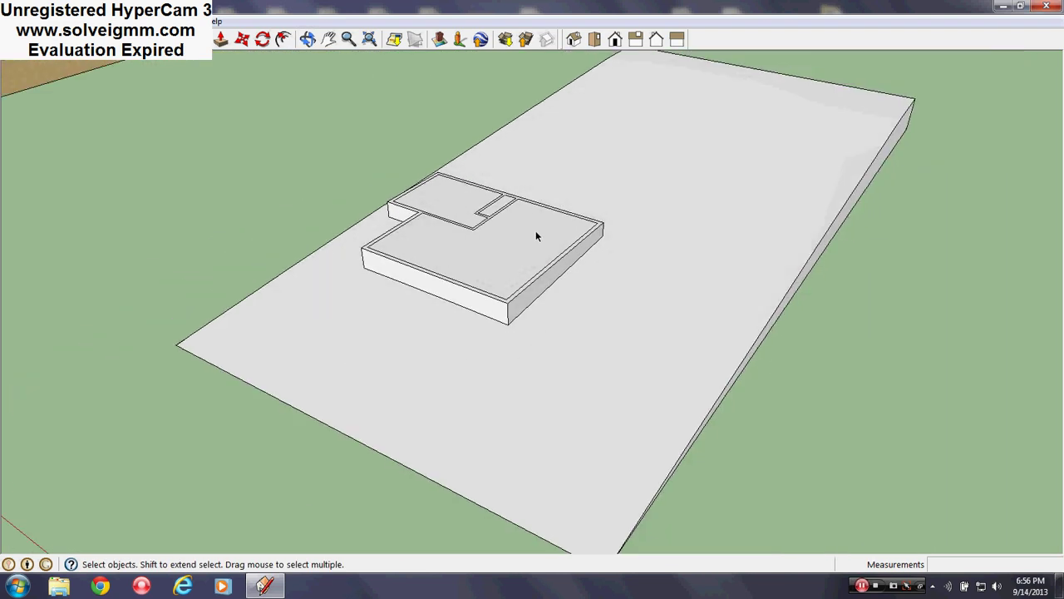
# Step: Explode the floor plan group into loose faces and edges
pyautogui.rightClick(537, 234)
pyautogui.click(579, 315)
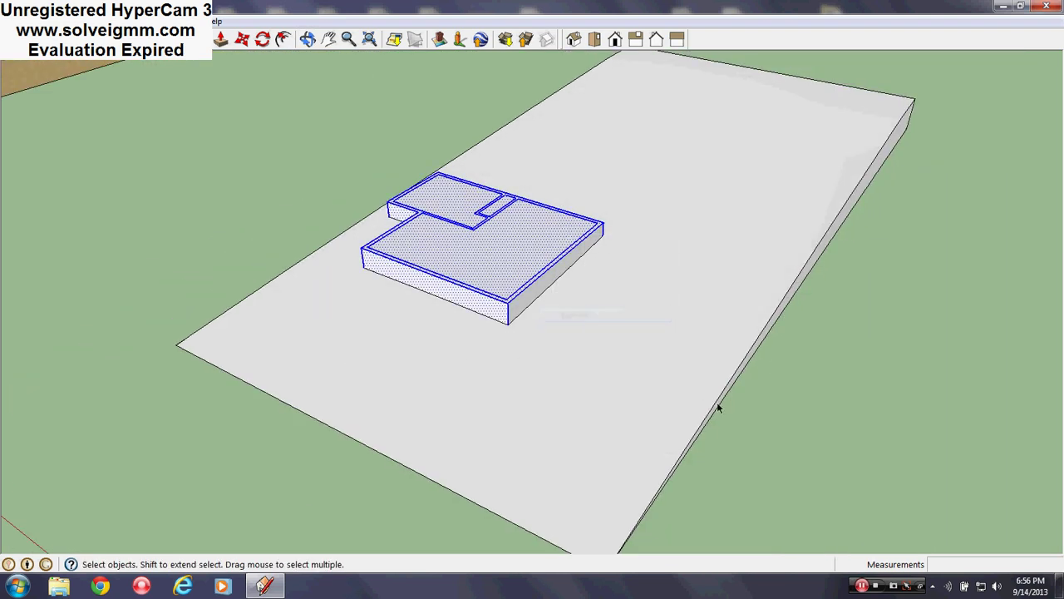
pyautogui.rightClick(716, 401)
pyautogui.click(607, 375)
# Step: Erase the edges of the foundation walls that project beneath the terrain, removing their hidden faces
pyautogui.moveTo(607, 380); pyautogui.dragTo(415, 65, button='middle')
pyautogui.press('e')
pyautogui.scroll(2, 479, 226)
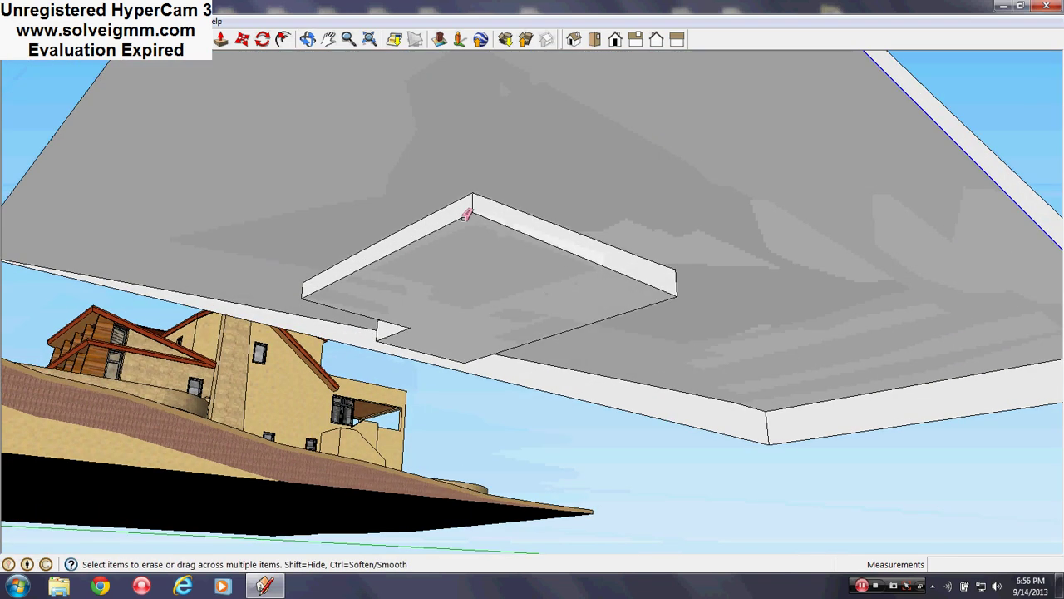
pyautogui.moveTo(467, 214); pyautogui.dragTo(476, 206)
pyautogui.moveTo(676, 297); pyautogui.dragTo(502, 323)
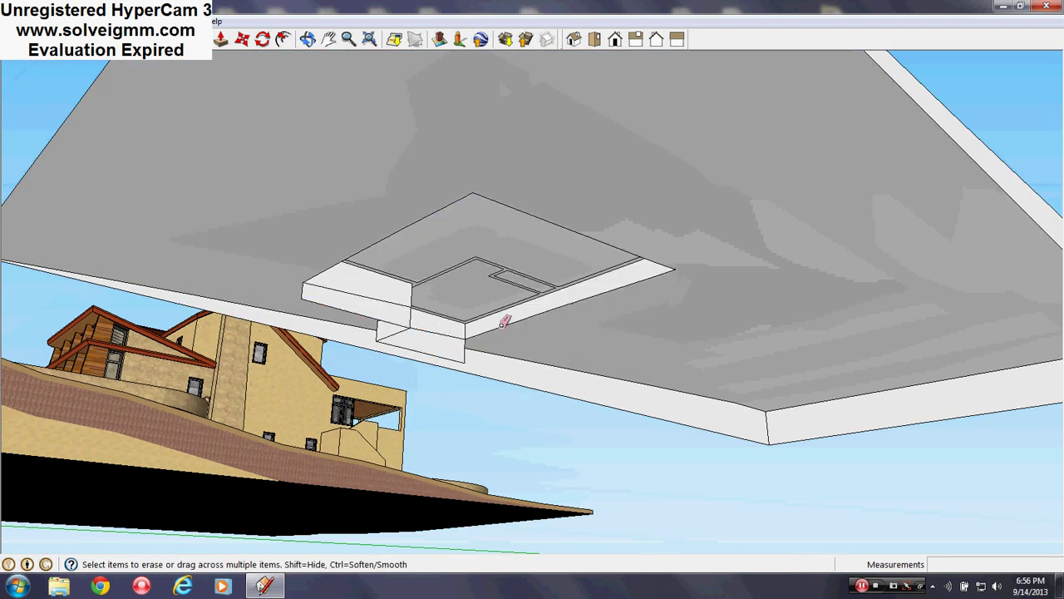
pyautogui.moveTo(466, 360); pyautogui.dragTo(378, 343)
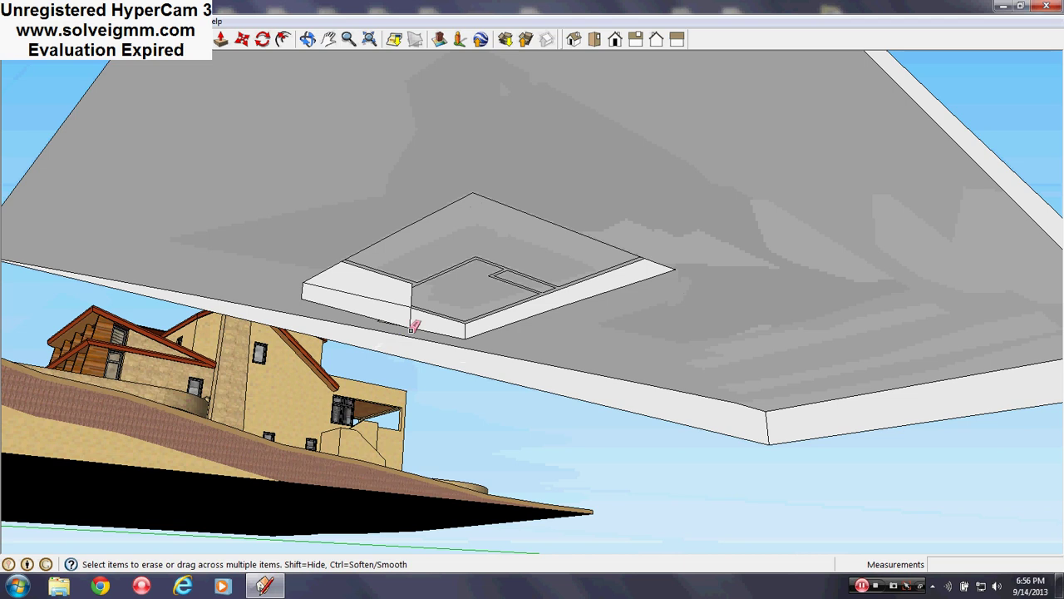
pyautogui.scroll(2, 412, 326)
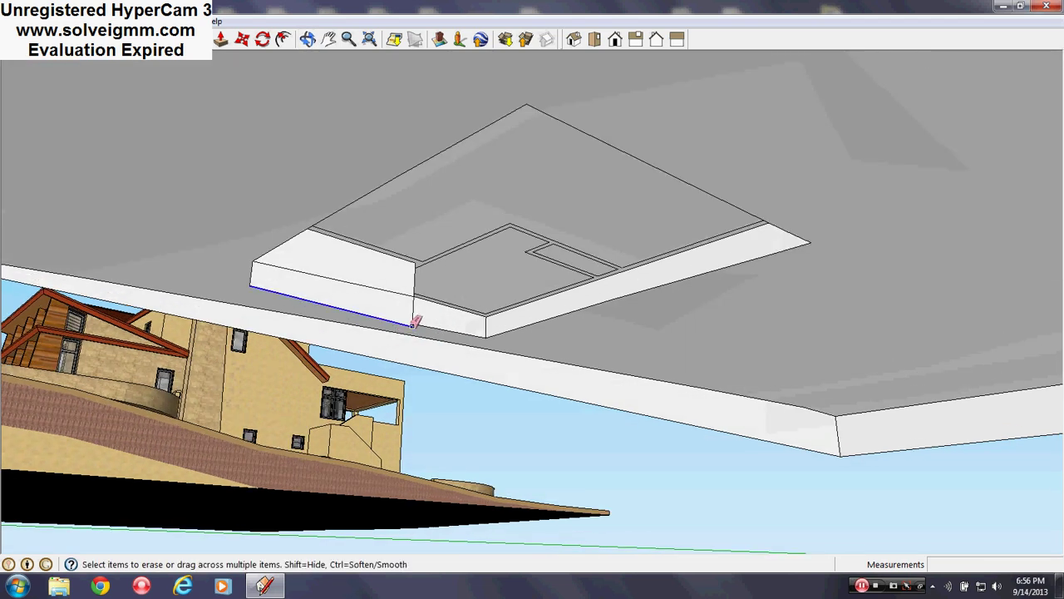
pyautogui.moveTo(414, 323); pyautogui.dragTo(226, 264)
pyautogui.scroll(-3, 536, 308)
pyautogui.moveTo(521, 257); pyautogui.dragTo(527, 485, button='middle')
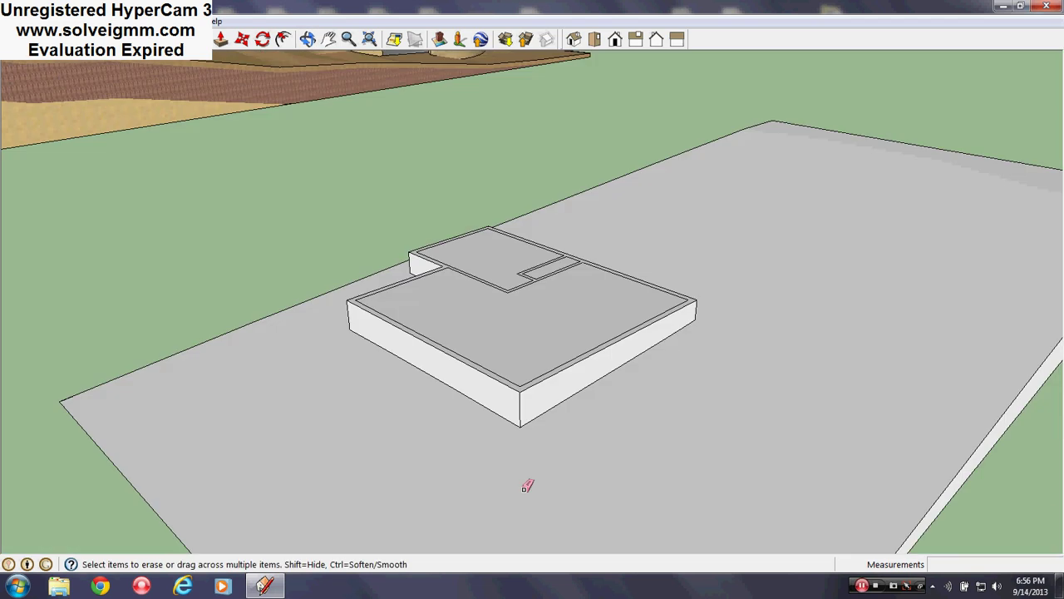
# Step: Extrude the floor plan's wall outline upward 8' with Push/Pull
pyautogui.scroll(-2, 491, 356)
pyautogui.moveTo(509, 381); pyautogui.dragTo(638, 388, button='middle')
pyautogui.scroll(2, 639, 388)
pyautogui.scroll(-1, 643, 378)
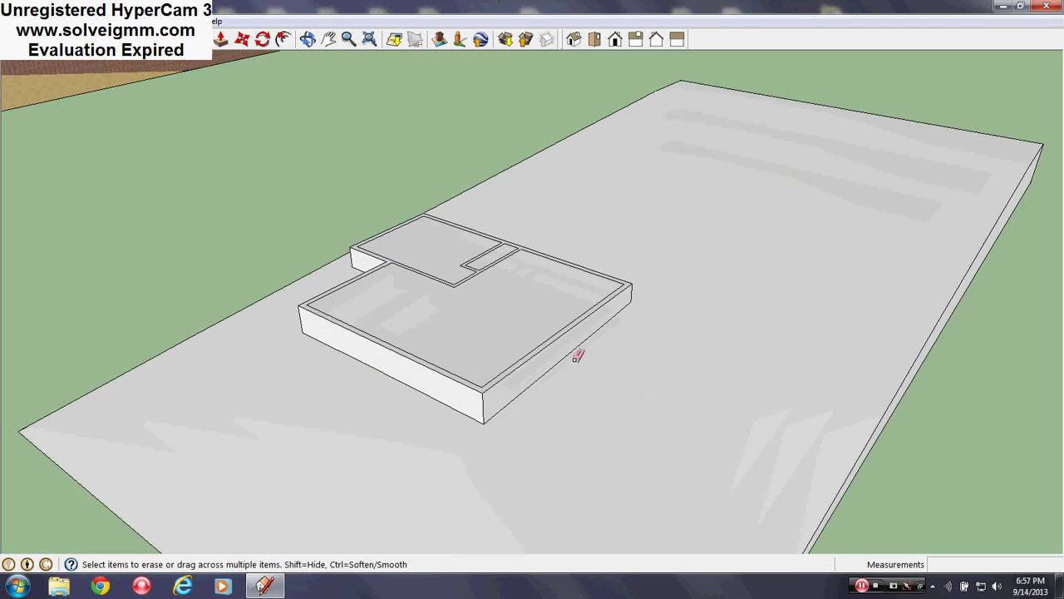
pyautogui.press('l')
pyautogui.scroll(-2, 421, 435)
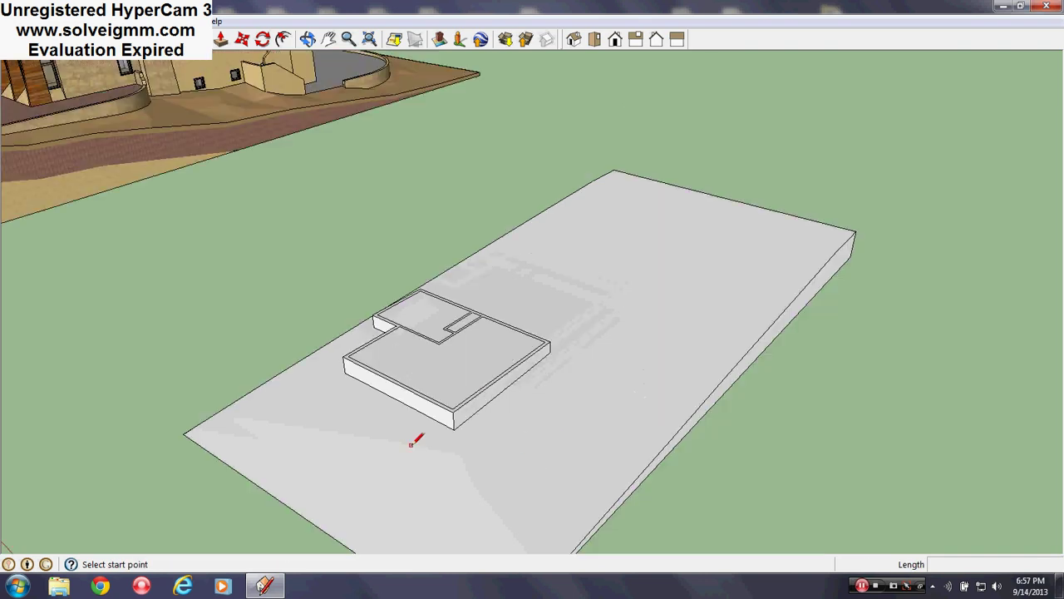
pyautogui.scroll(2, 446, 395)
pyautogui.click(220, 39)
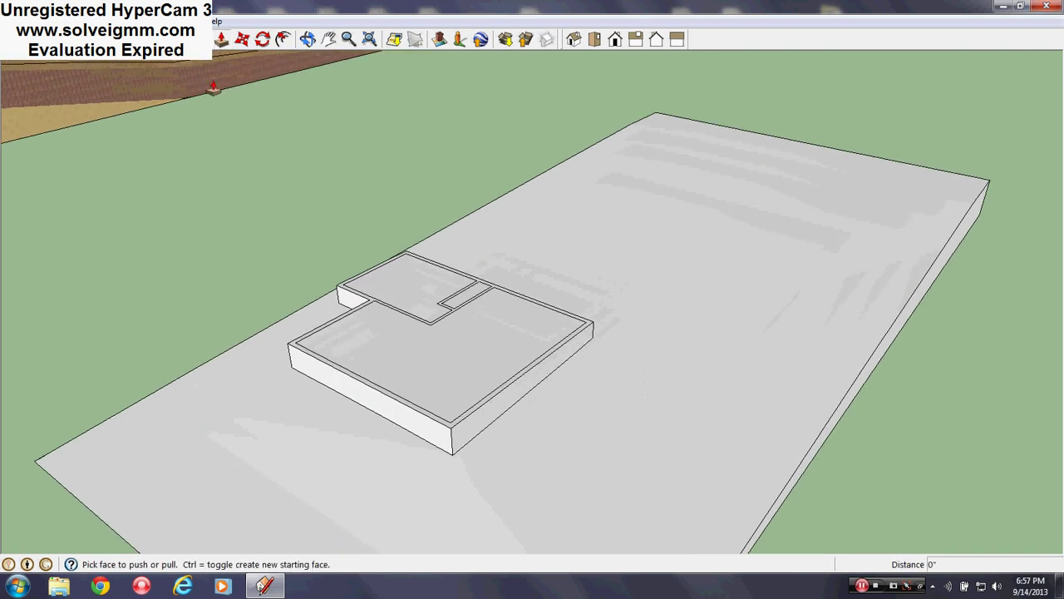
pyautogui.click(309, 361)
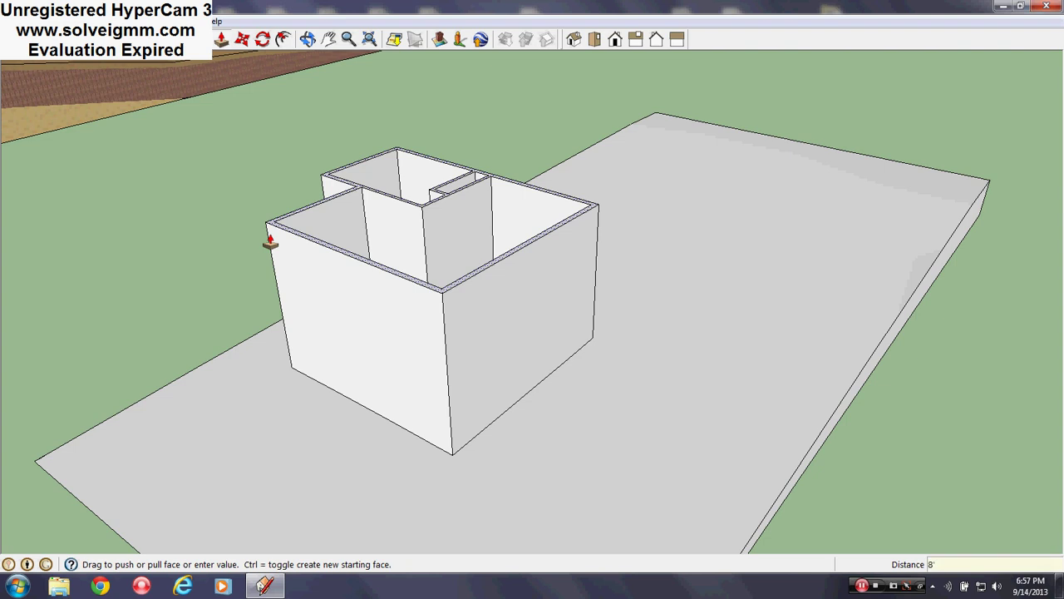
pyautogui.press('Return')
# Step: Lower the large room's floor face toward the base of the foundation walls with Push/Pull
pyautogui.moveTo(404, 302); pyautogui.dragTo(361, 387, button='middle')
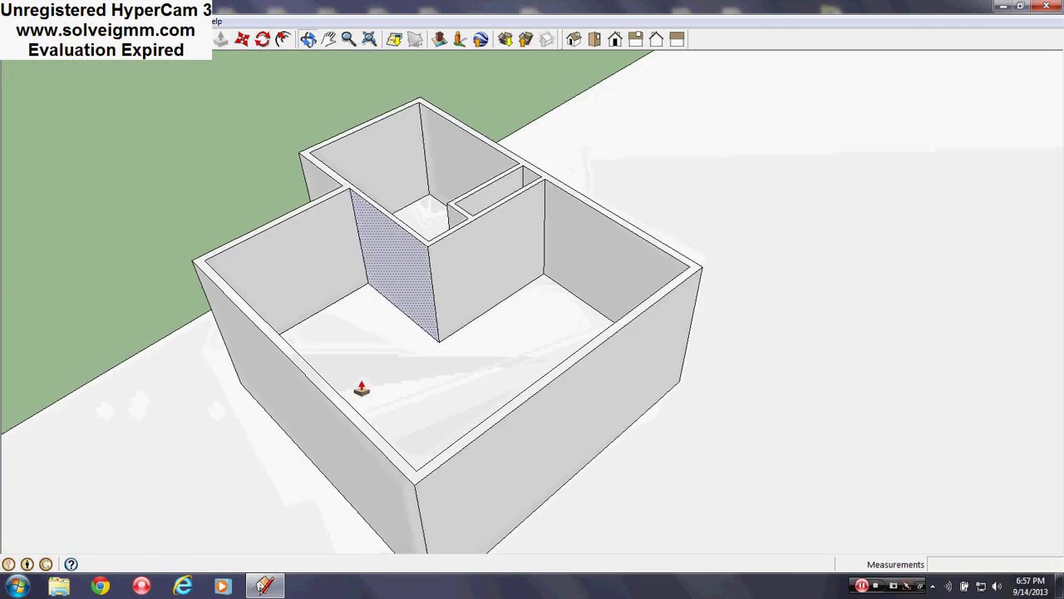
pyautogui.click(511, 324)
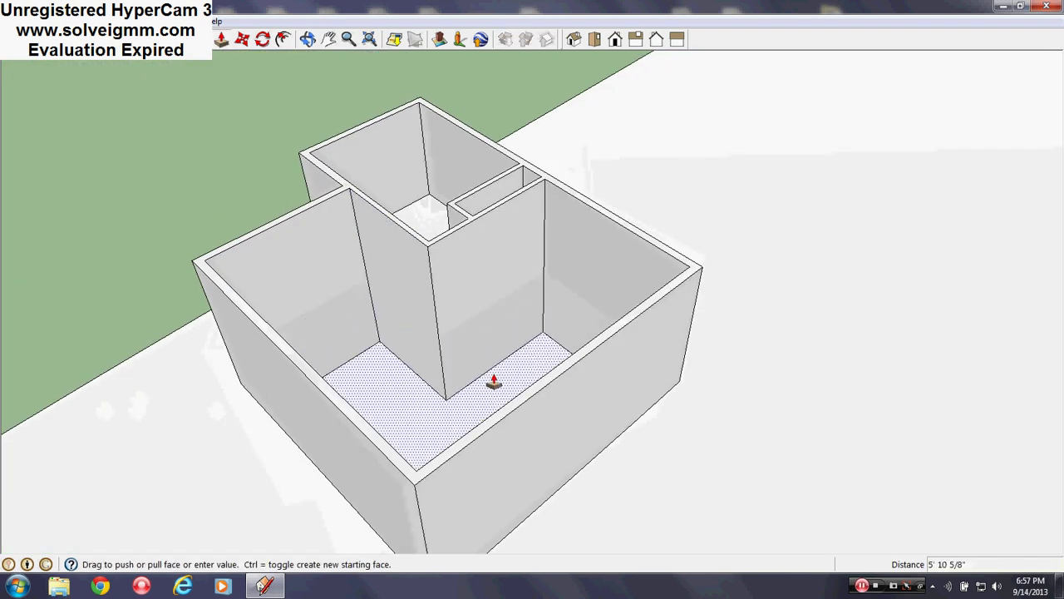
pyautogui.press('Return')
pyautogui.moveTo(494, 381); pyautogui.dragTo(687, 325, button='middle')
pyautogui.click(694, 316)
pyautogui.press('Escape')
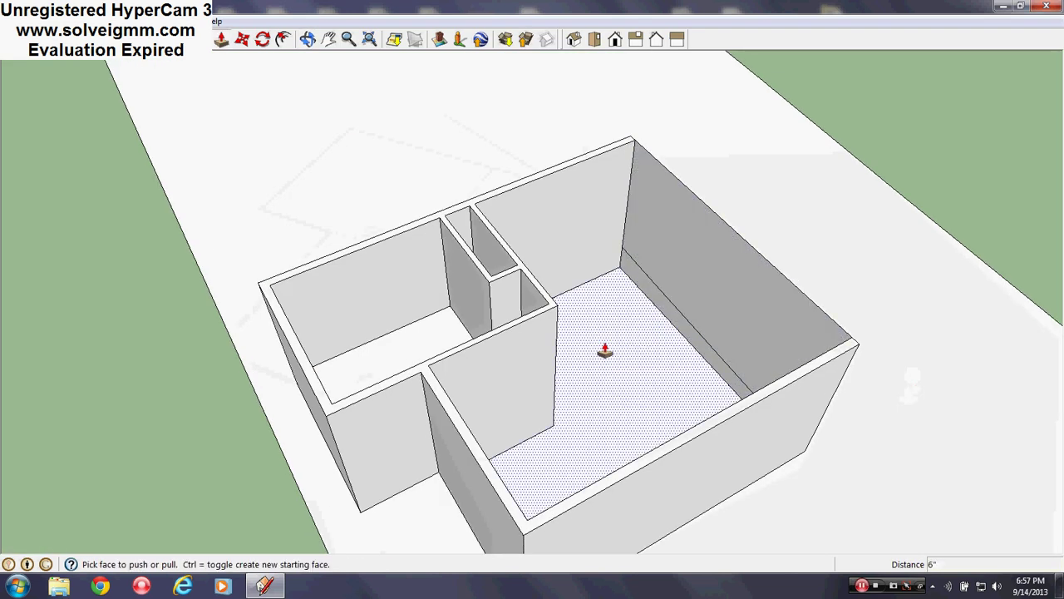
# Step: Examine the inside of the large room where the terrain line crosses the outer wall above the floor
pyautogui.moveTo(605, 354); pyautogui.dragTo(782, 345, button='middle')
pyautogui.scroll(4, 595, 210)
pyautogui.moveTo(495, 276); pyautogui.dragTo(340, 323, button='middle')
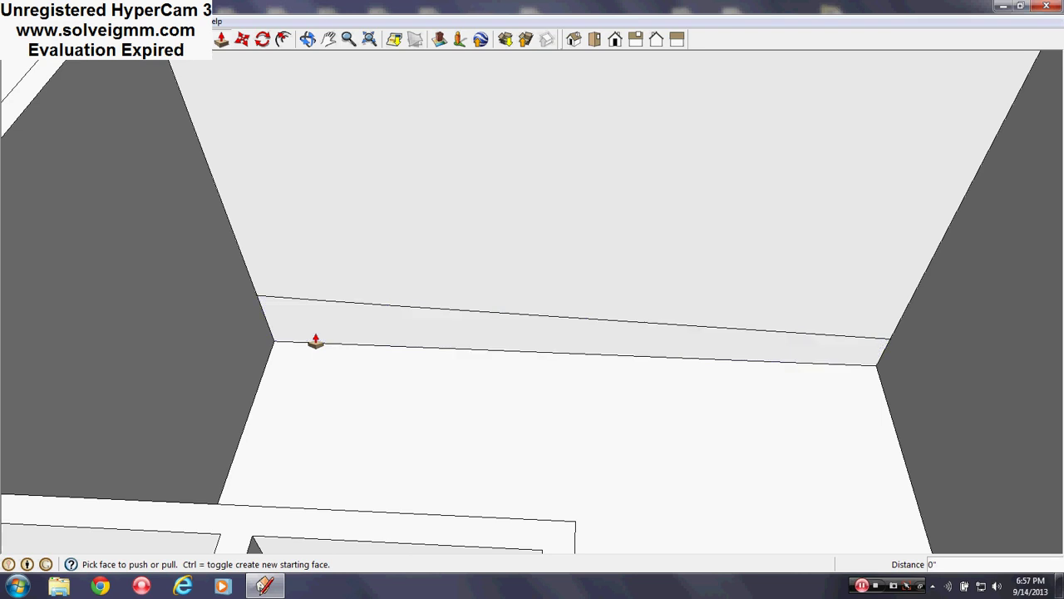
pyautogui.scroll(-5, 318, 340)
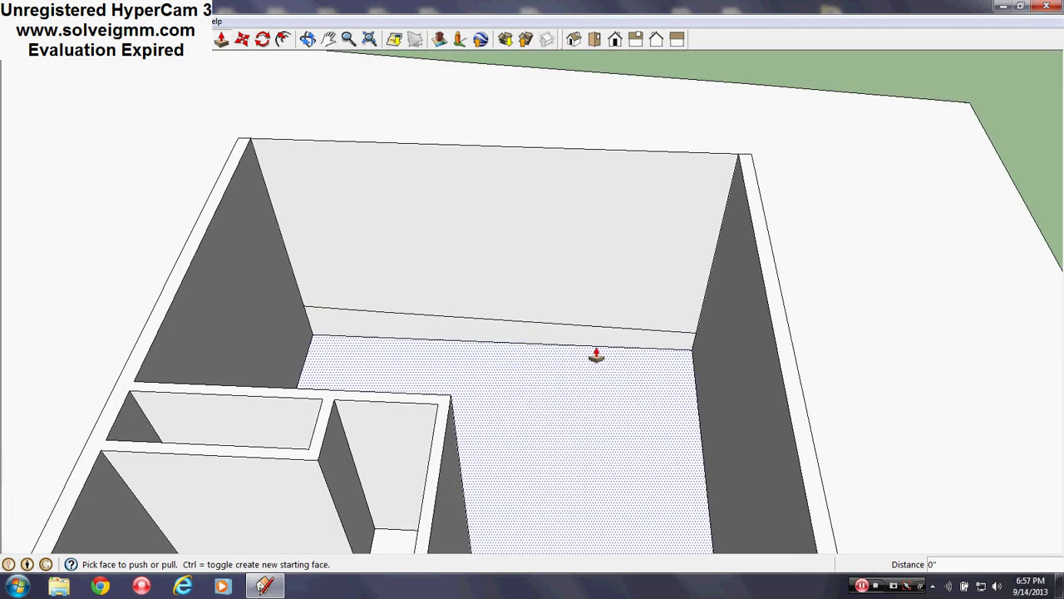
pyautogui.moveTo(600, 356); pyautogui.dragTo(513, 357, button='middle')
pyautogui.press('l')
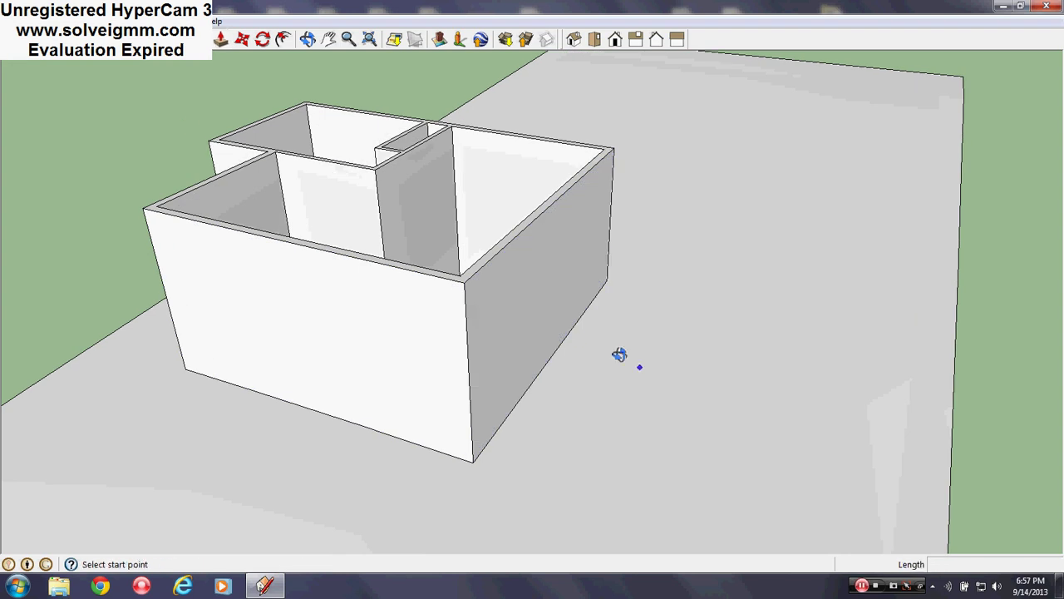
pyautogui.moveTo(617, 357); pyautogui.dragTo(505, 277, button='middle')
# Step: Copy the base edge of the large room's outer wall 4' upward and push the wall area above it 6" through
pyautogui.click(242, 39)
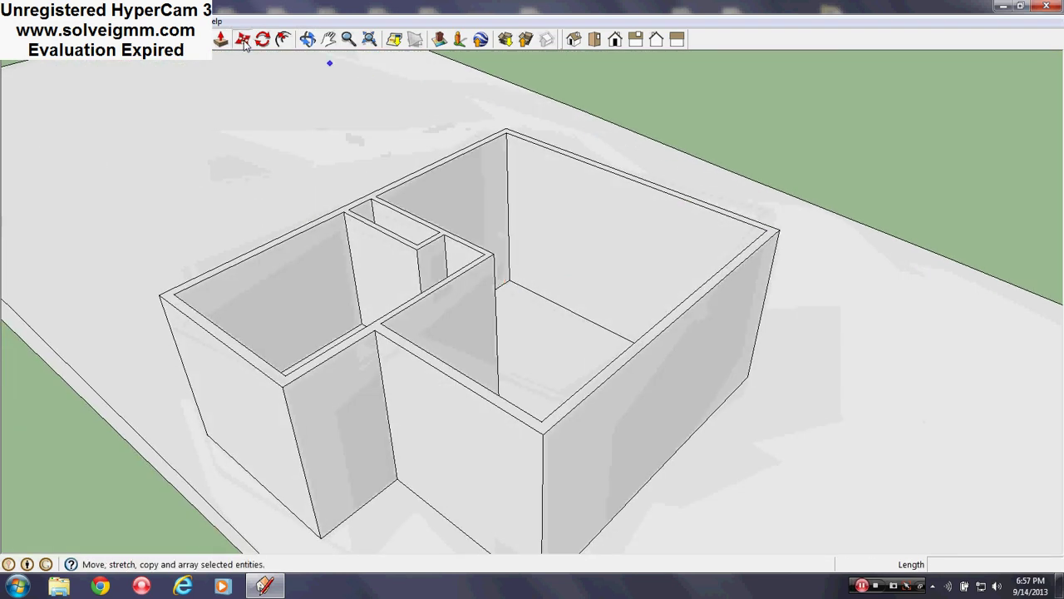
pyautogui.click(534, 292)
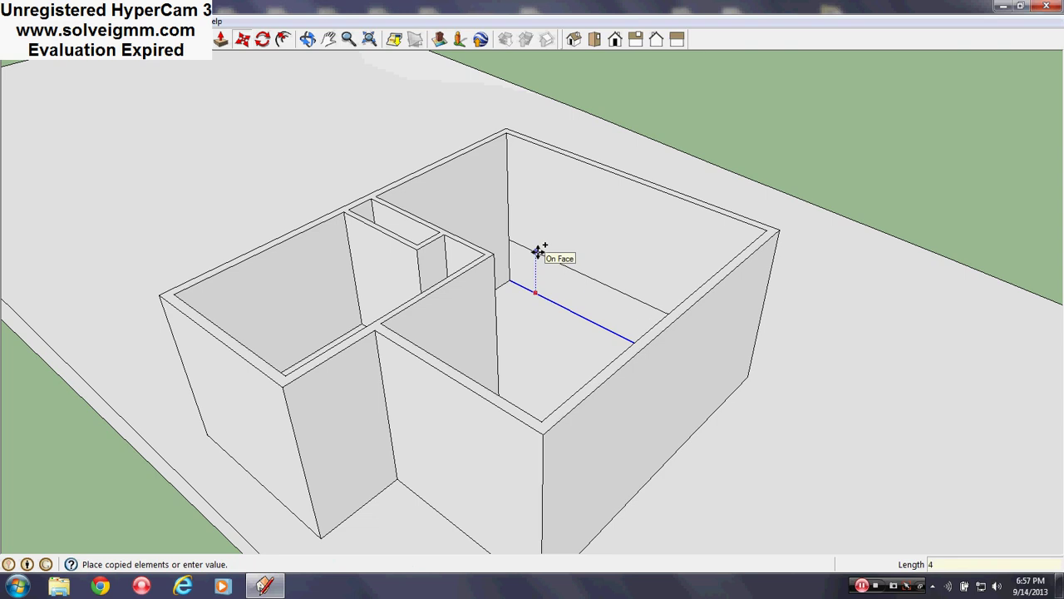
pyautogui.press('Escape')
pyautogui.click(220, 39)
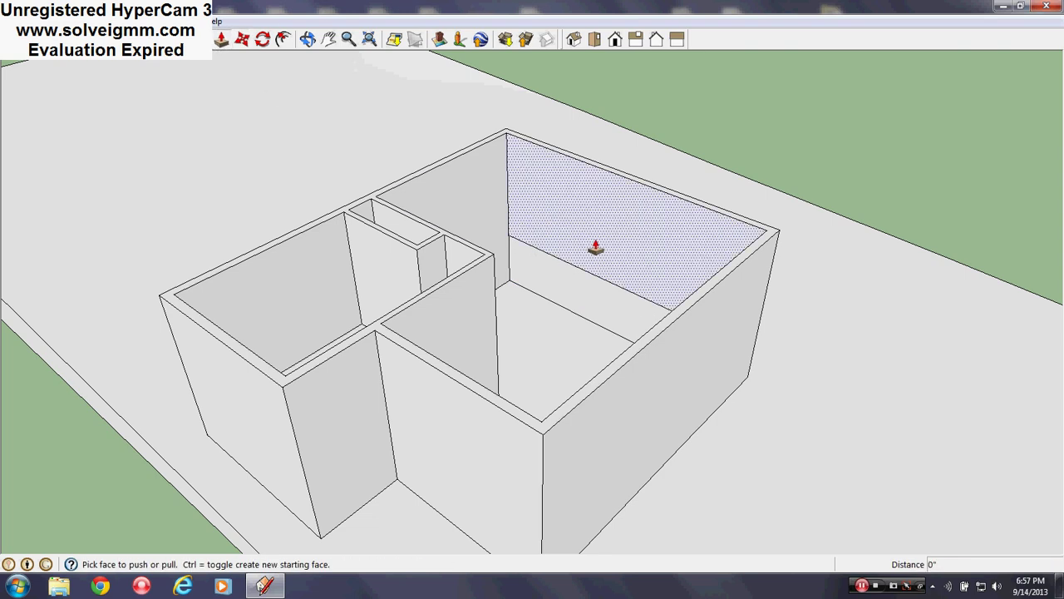
pyautogui.moveTo(518, 231); pyautogui.dragTo(641, 278)
pyautogui.moveTo(641, 278); pyautogui.dragTo(56, 245, button='middle')
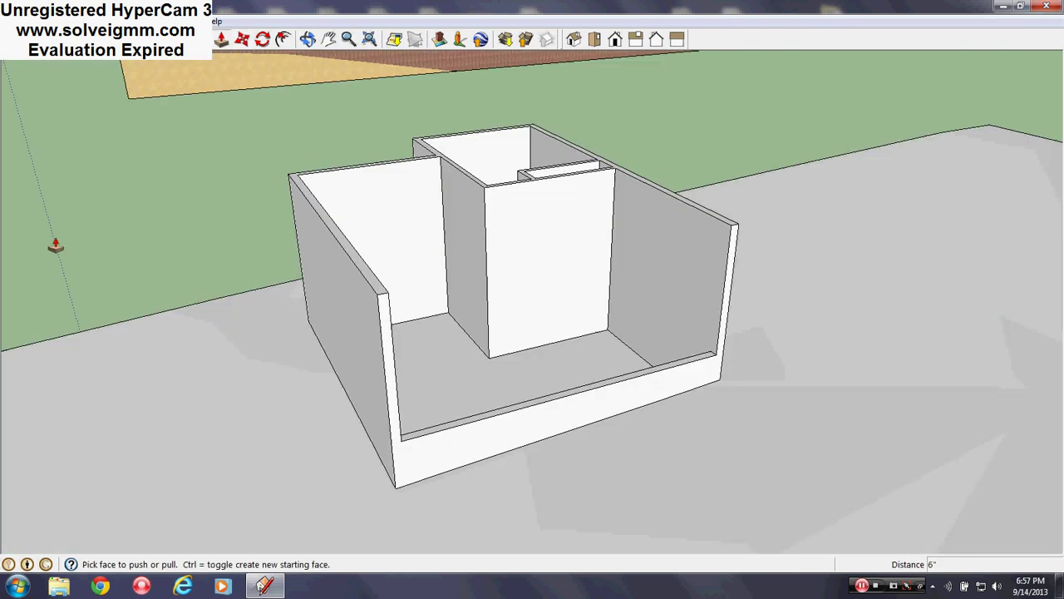
# Step: Lower the top of the large room's remaining low wall by 1' with Push/Pull and review the opening
pyautogui.scroll(-3, 582, 364)
pyautogui.scroll(8, 563, 328)
pyautogui.click(568, 319)
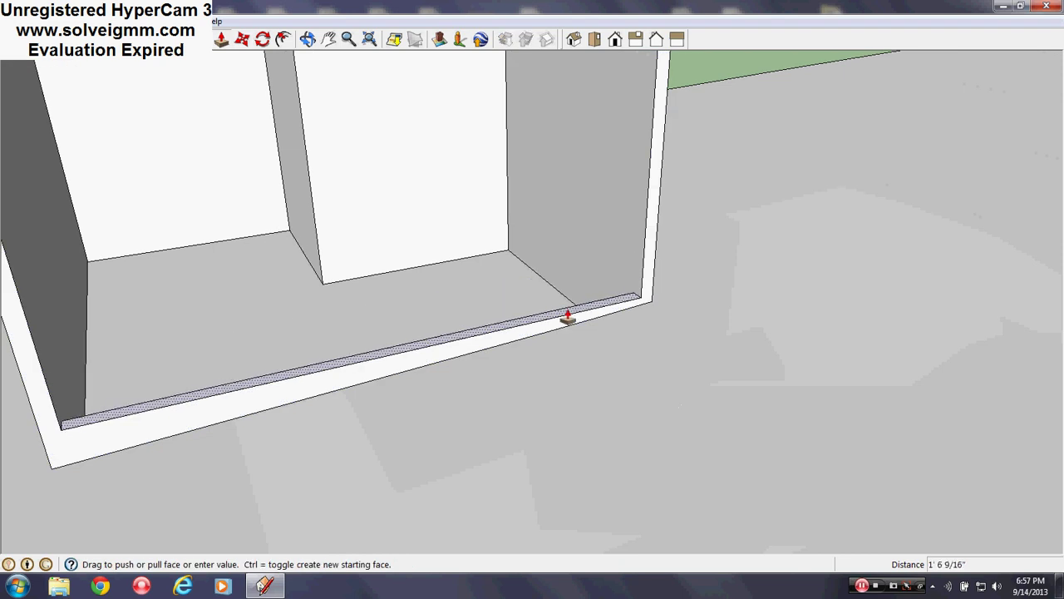
pyautogui.press('Return')
pyautogui.scroll(-4, 568, 316)
pyautogui.moveTo(568, 316); pyautogui.dragTo(599, 252, button='middle')
pyautogui.scroll(-3, 599, 295)
pyautogui.scroll(3, 629, 286)
pyautogui.moveTo(628, 286); pyautogui.dragTo(965, 440, button='middle')
pyautogui.scroll(5, 570, 247)
pyautogui.moveTo(546, 248); pyautogui.dragTo(475, 332, button='middle')
pyautogui.scroll(-6, 734, 361)
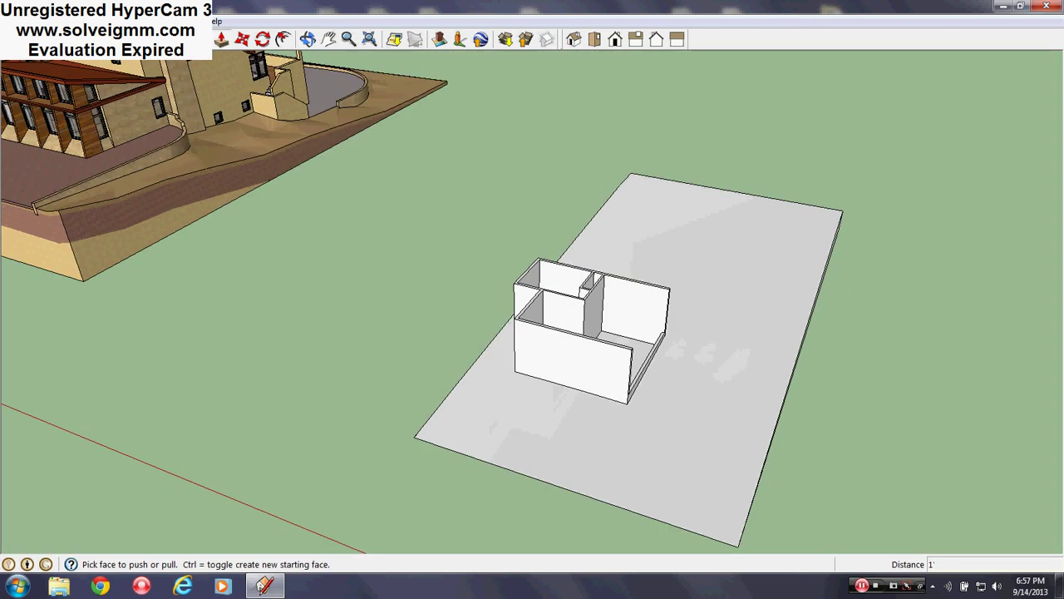
# Step: Examine the finished example house's basement windows and their height above the sloping ground, from outside and inside
pyautogui.press('l')
pyautogui.scroll(8, 179, 95)
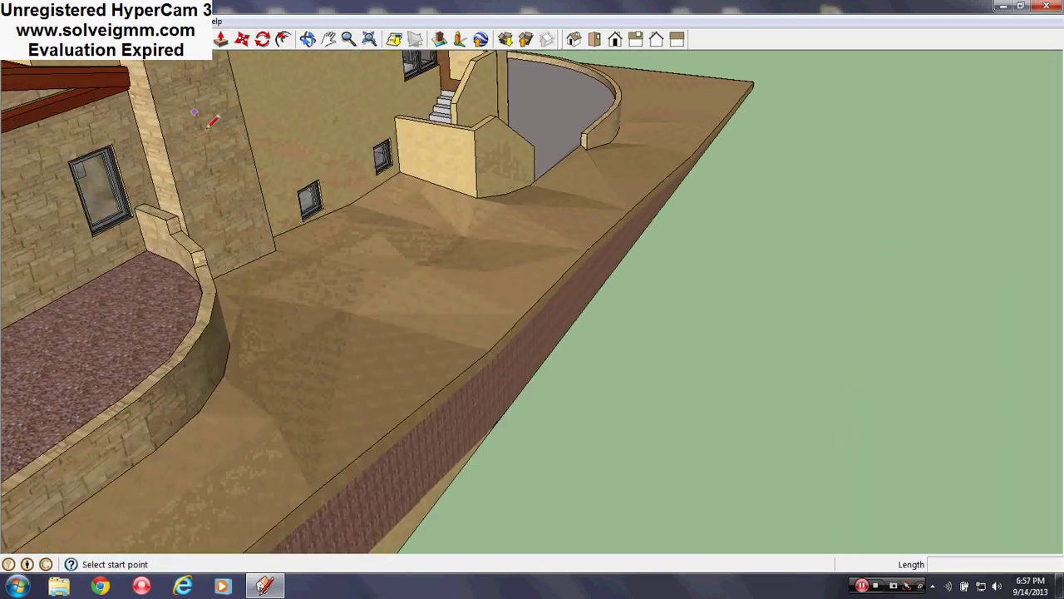
pyautogui.scroll(10, 210, 121)
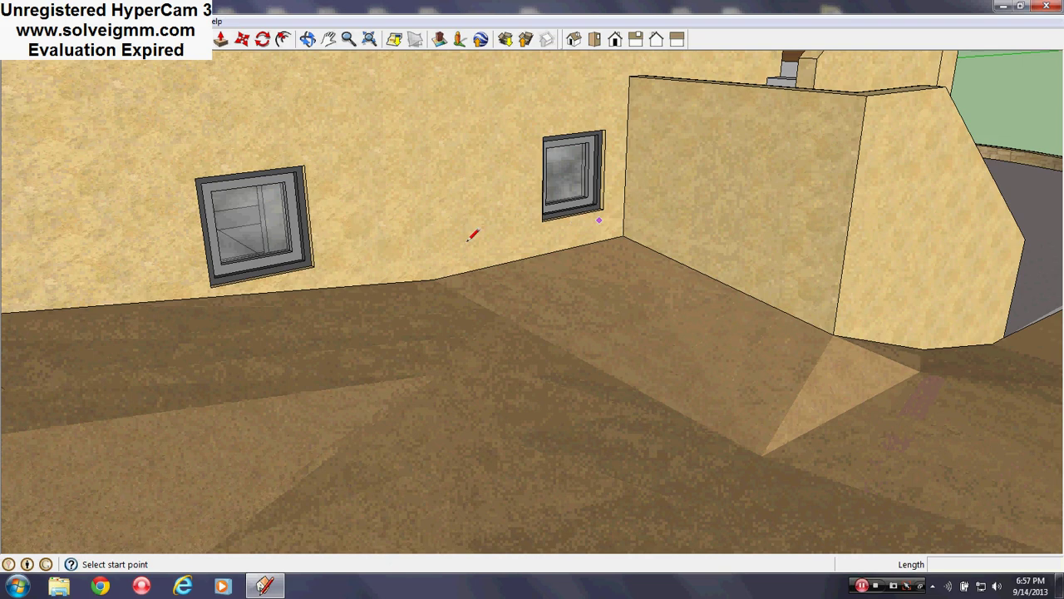
pyautogui.moveTo(467, 240); pyautogui.dragTo(288, 384, button='middle')
pyautogui.scroll(4, 499, 310)
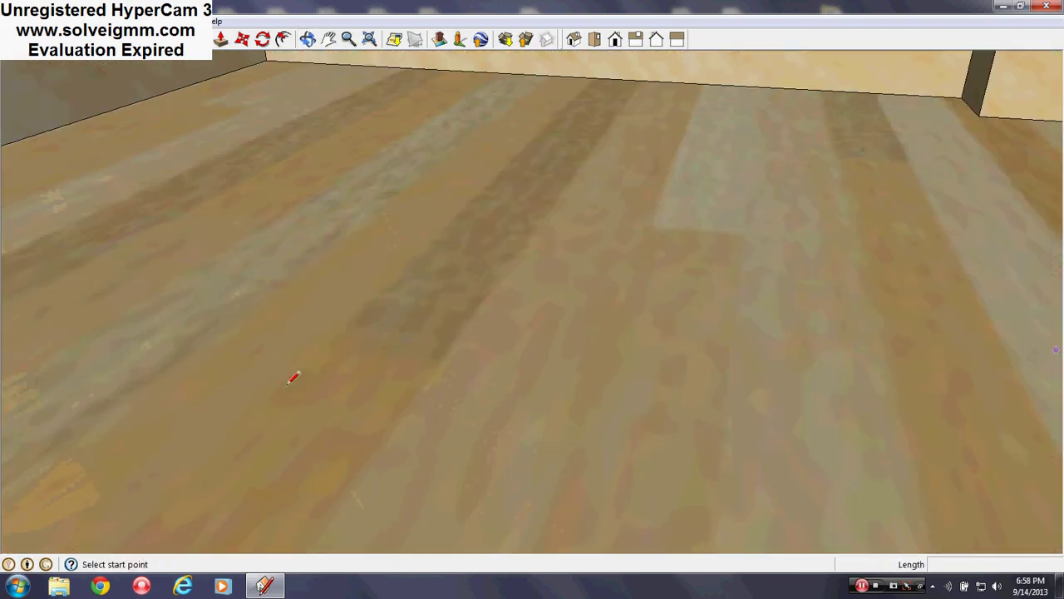
pyautogui.scroll(3, 637, 180)
pyautogui.moveTo(487, 395); pyautogui.dragTo(504, 314, button='middle')
pyautogui.scroll(-3, 457, 357)
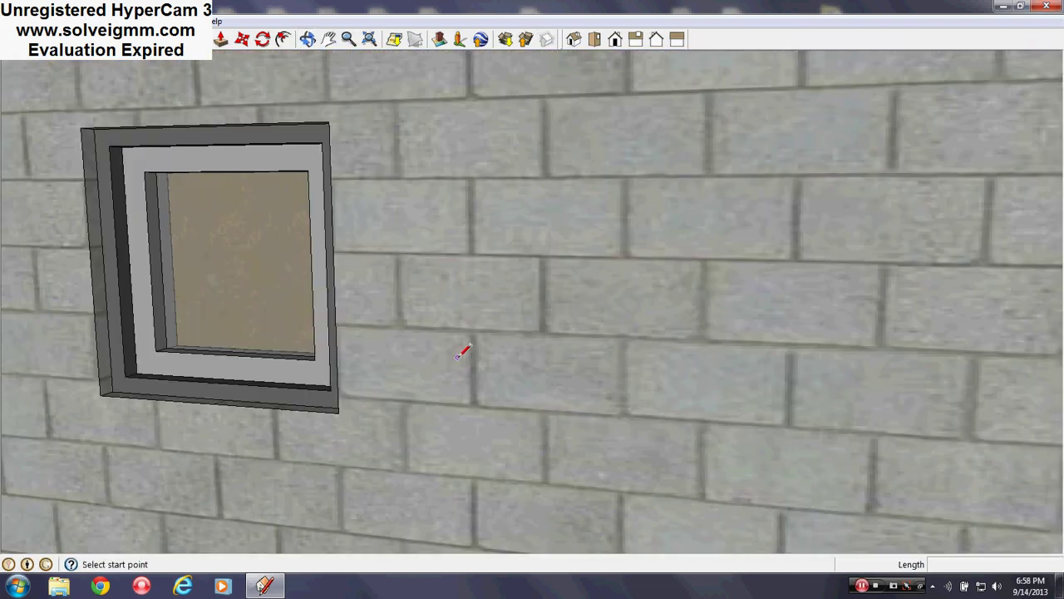
pyautogui.moveTo(457, 357); pyautogui.dragTo(461, 290, button='middle')
pyautogui.scroll(-3, 235, 273)
pyautogui.scroll(-3, 122, 310)
pyautogui.moveTo(405, 346); pyautogui.dragTo(435, 341, button='middle')
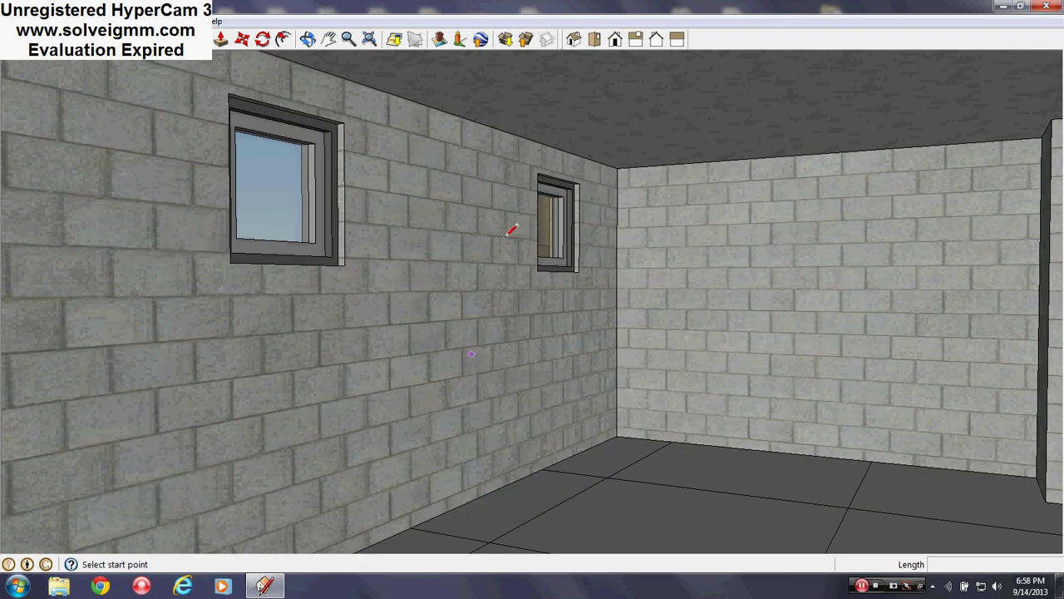
pyautogui.moveTo(506, 236); pyautogui.dragTo(846, 409, button='middle')
pyautogui.scroll(-4, 487, 312)
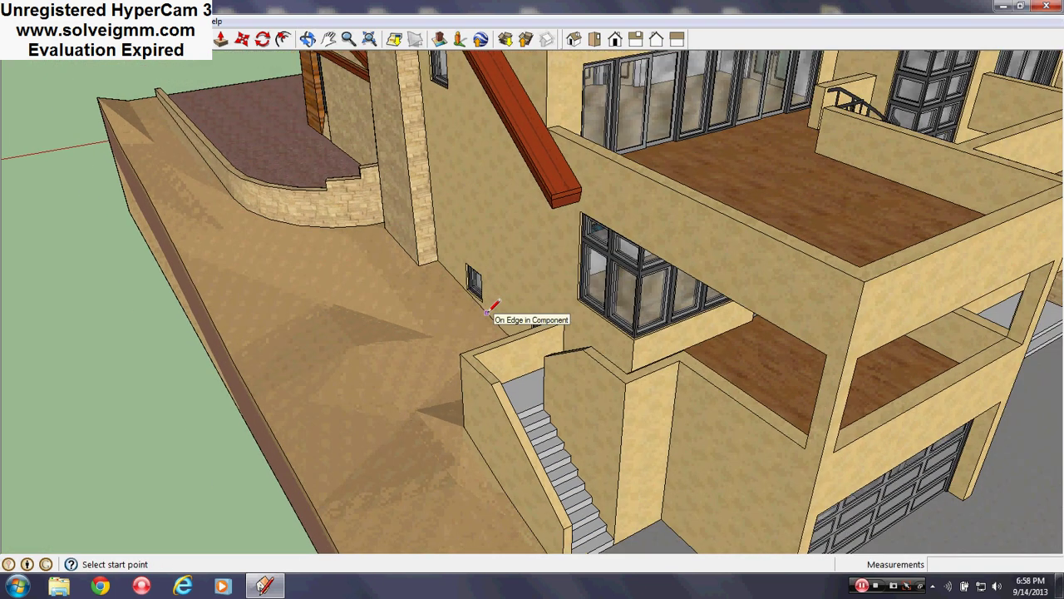
# Step: Draw a 7' tall doorway outline rising from the floor on the large room's outer wall, near its corner
pyautogui.scroll(-3, 487, 312)
pyautogui.keyDown('shift'); pyautogui.moveTo(487, 311); pyautogui.dragTo(831, 214, button='middle'); pyautogui.keyUp('shift')
pyautogui.keyDown('shift'); pyautogui.moveTo(216, 320); pyautogui.dragTo(893, 401, button='middle'); pyautogui.keyUp('shift')
pyautogui.moveTo(499, 403); pyautogui.dragTo(508, 349, button='middle')
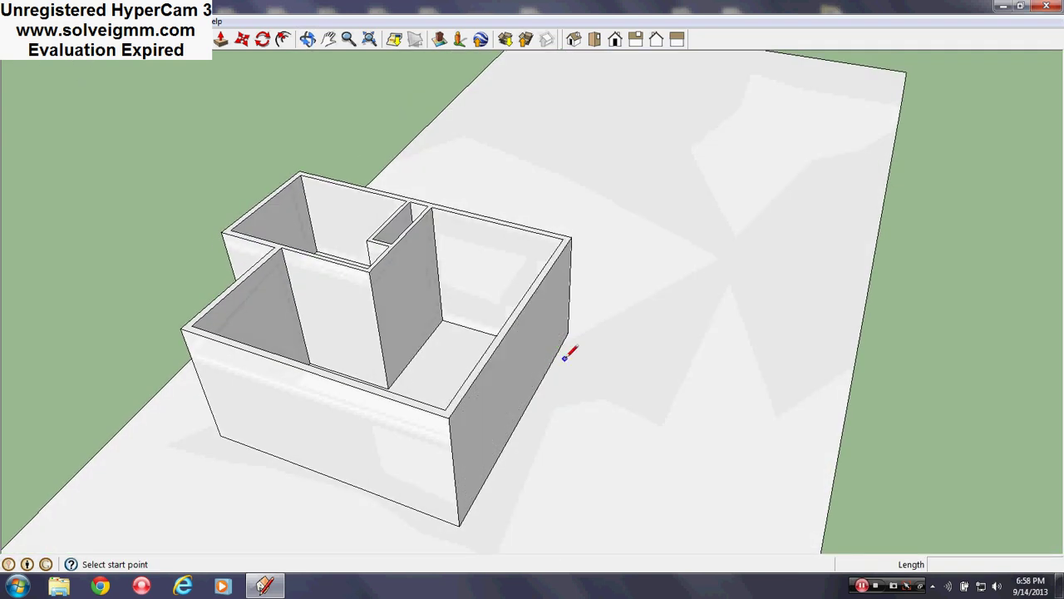
pyautogui.moveTo(488, 313); pyautogui.dragTo(332, 385, button='middle')
pyautogui.scroll(-6, 420, 345)
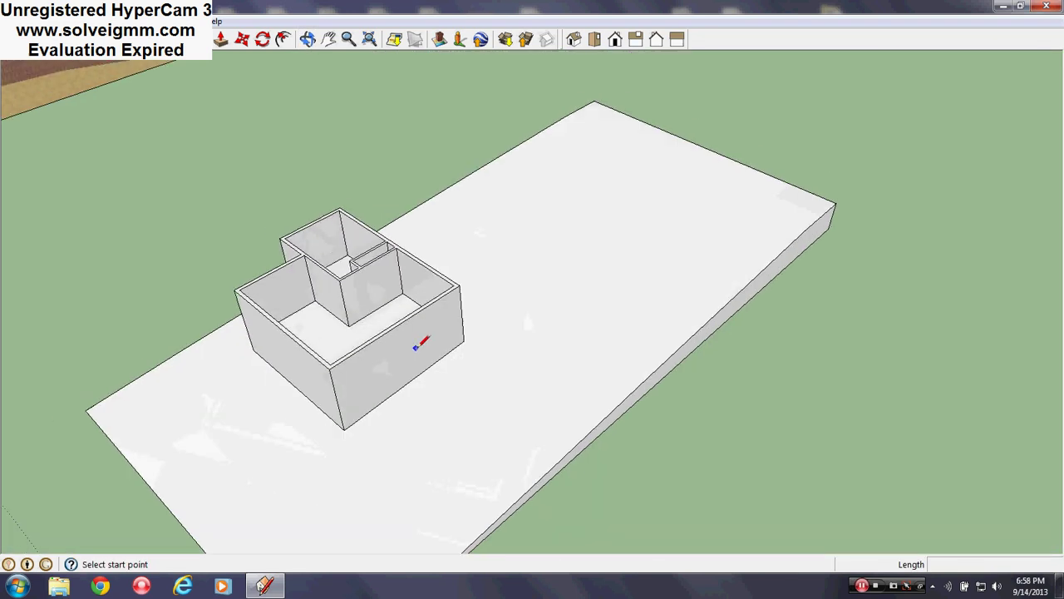
pyautogui.scroll(8, 708, 269)
pyautogui.moveTo(335, 237); pyautogui.dragTo(360, 248, button='middle')
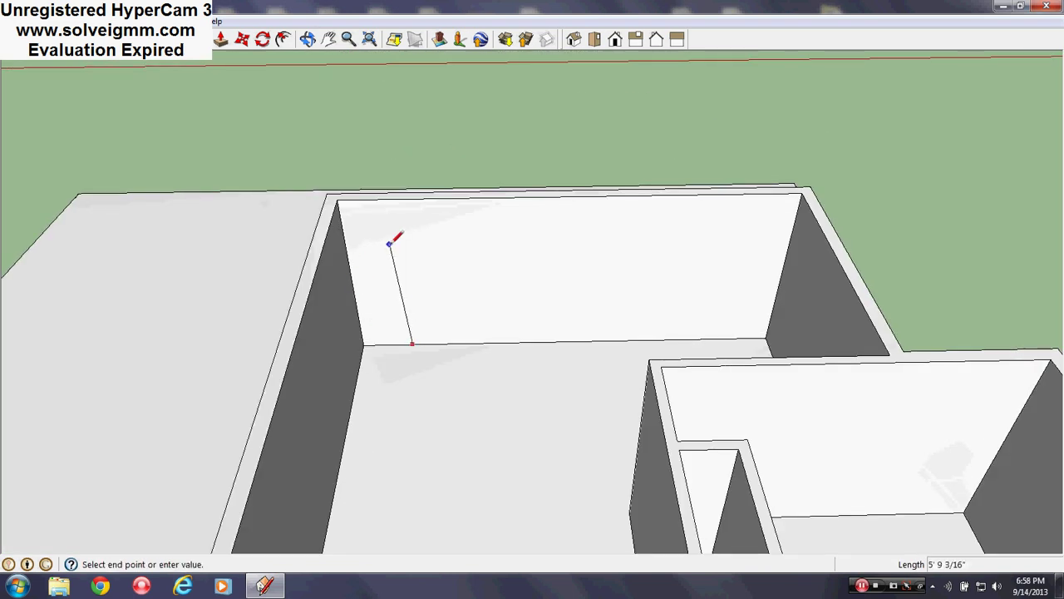
pyautogui.write('7')
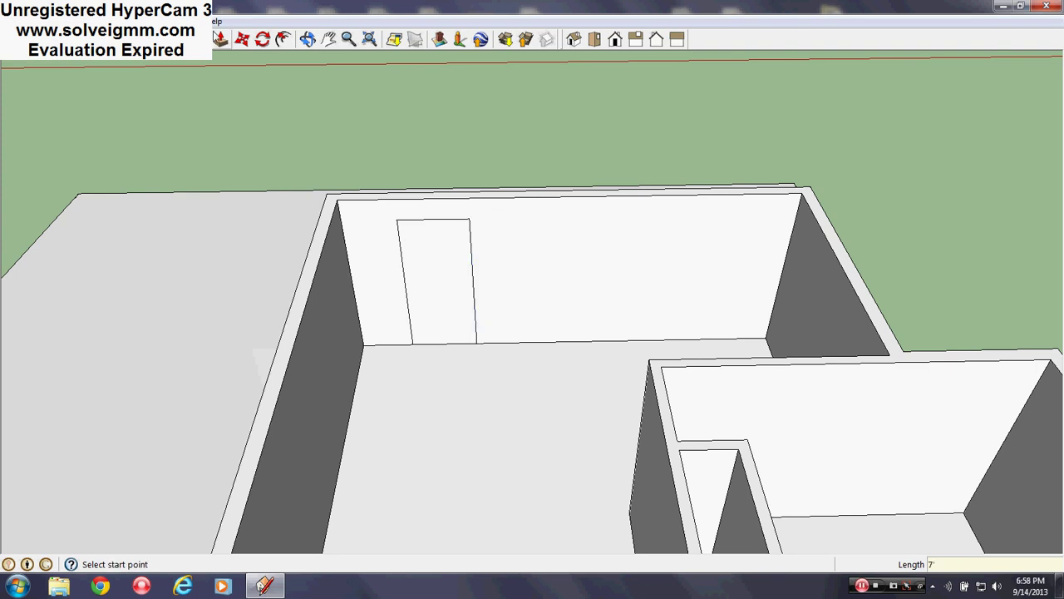
# Step: Push the doorway outline's face 6" through the wall to cut the opening, and view it from outside
pyautogui.write('p')
pyautogui.click(432, 337)
pyautogui.click(450, 318)
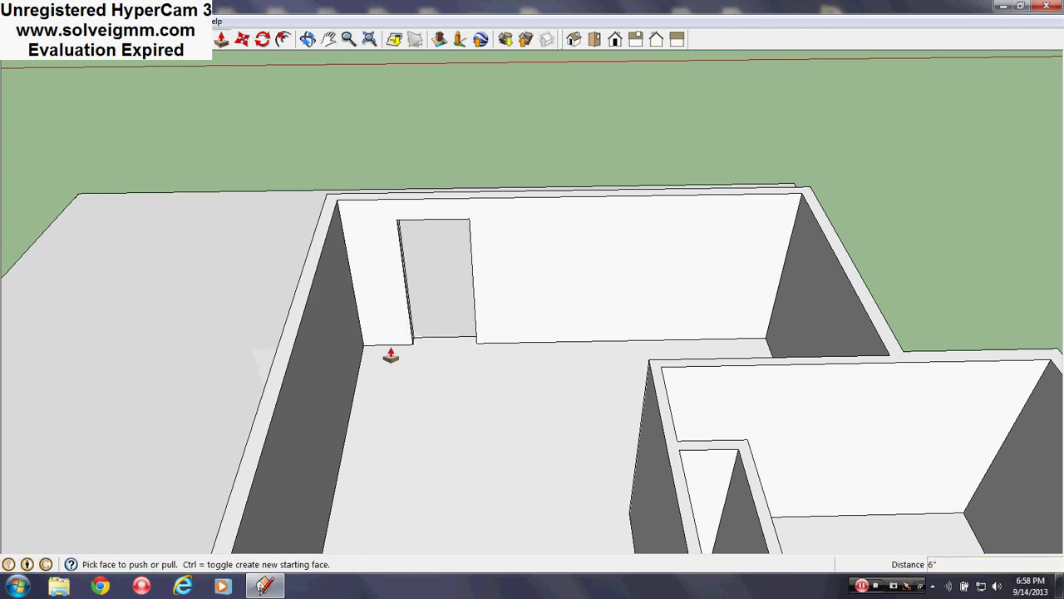
pyautogui.moveTo(390, 356); pyautogui.dragTo(754, 363, button='middle')
pyautogui.moveTo(532, 363); pyautogui.dragTo(478, 257, button='middle')
pyautogui.scroll(-3, 466, 285)
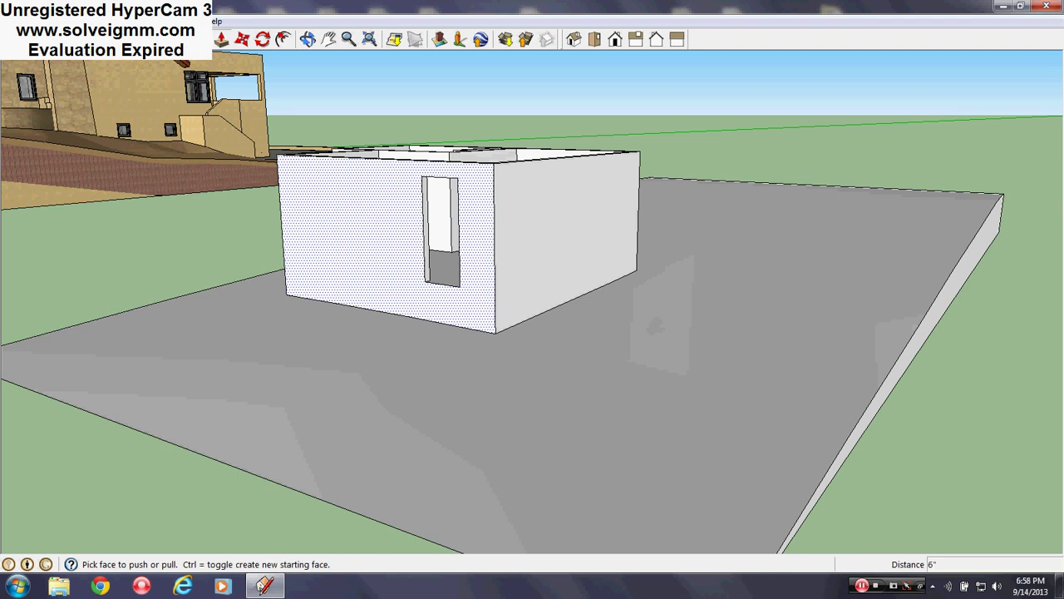
pyautogui.click(38, 39)
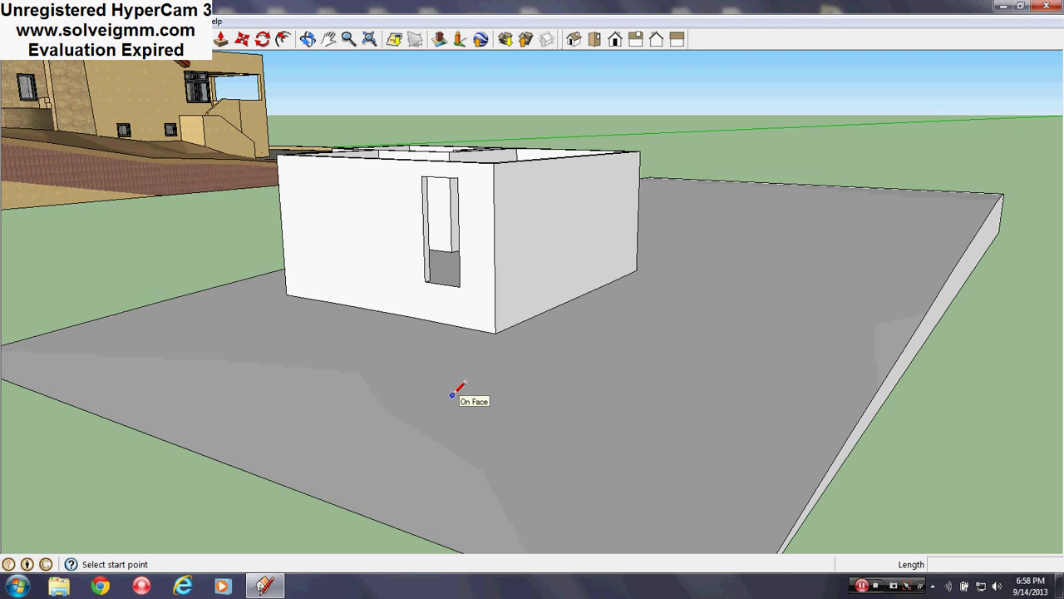
pyautogui.moveTo(662, 419); pyautogui.dragTo(530, 385, button='middle')
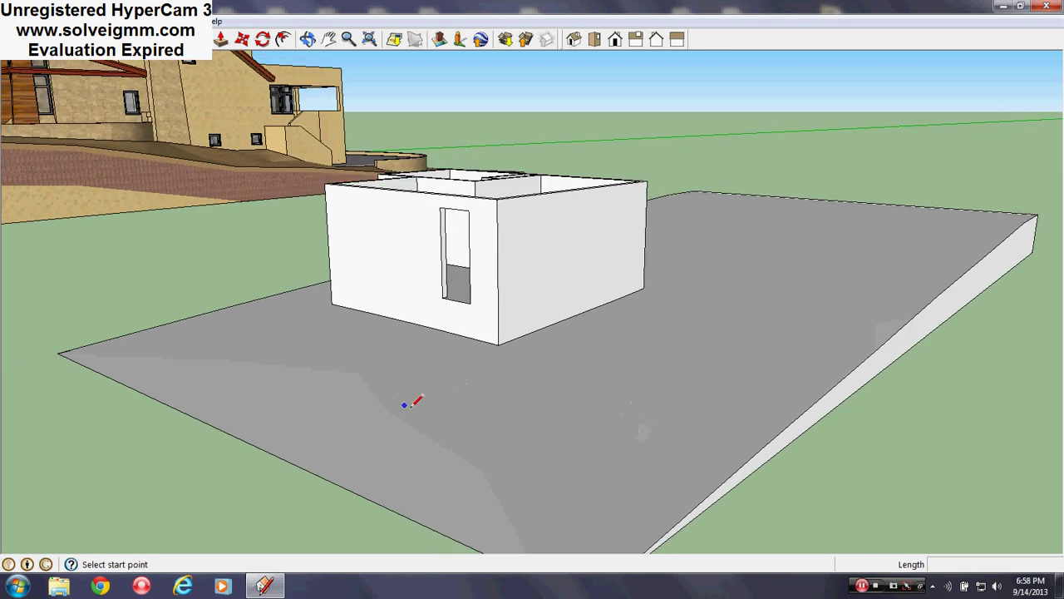
# Step: Sample the Groundcover_Sand material from the example house's sloping ground with the Paint Bucket's material sampler
pyautogui.scroll(1, 404, 405)
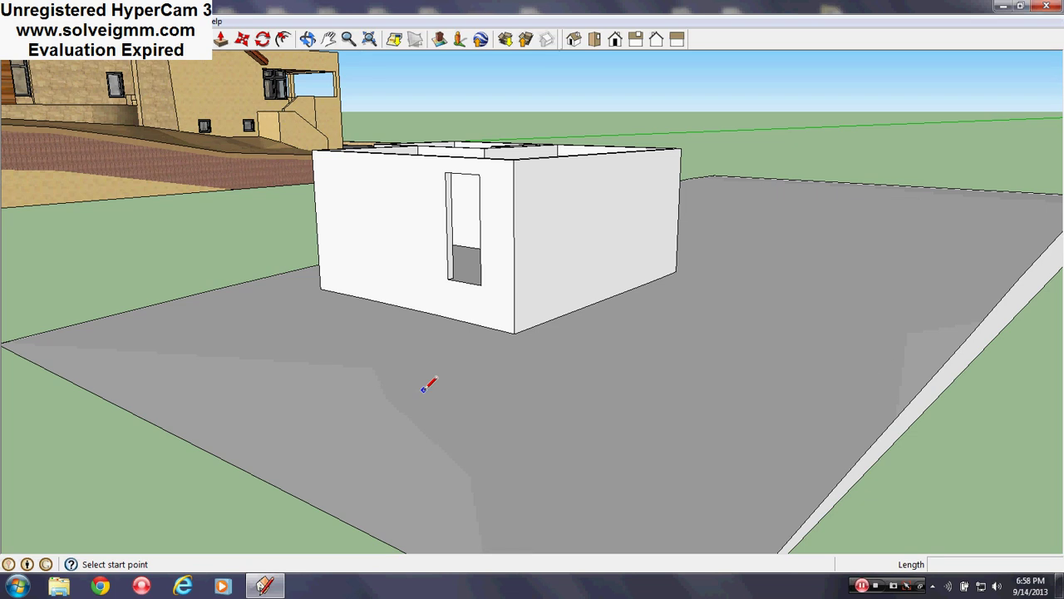
pyautogui.moveTo(422, 388); pyautogui.dragTo(592, 424, button='middle')
pyautogui.scroll(-1, 594, 425)
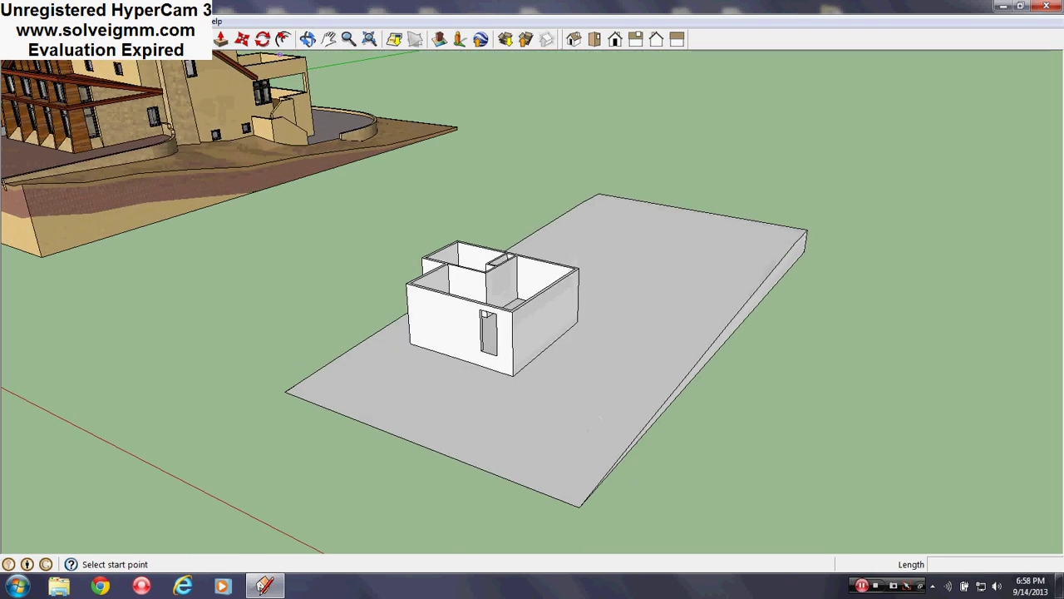
pyautogui.click(201, 39)
pyautogui.moveTo(729, 285)
pyautogui.mouseDown(button='middle')
pyautogui.moveTo(726, 358)
pyautogui.moveTo(743, 352)
pyautogui.mouseUp(button='middle')
pyautogui.click(1019, 363)
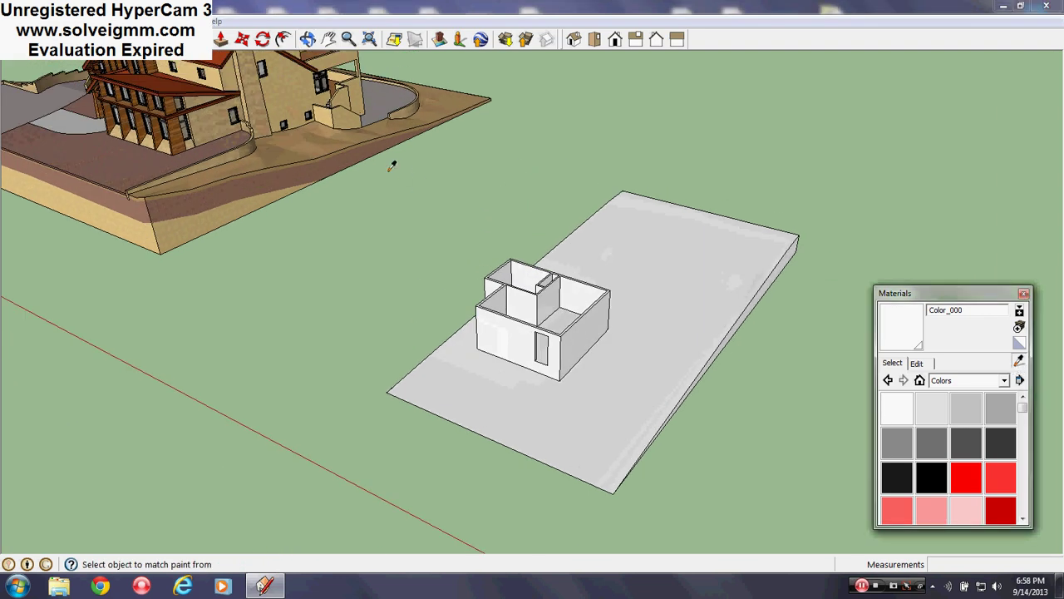
pyautogui.click(312, 136)
# Step: Paint both top surfaces of the terrain around the foundation with the sampled Groundcover_Sand material
pyautogui.moveTo(549, 355); pyautogui.dragTo(520, 345, button='middle')
pyautogui.scroll(3, 605, 407)
pyautogui.click(673, 305)
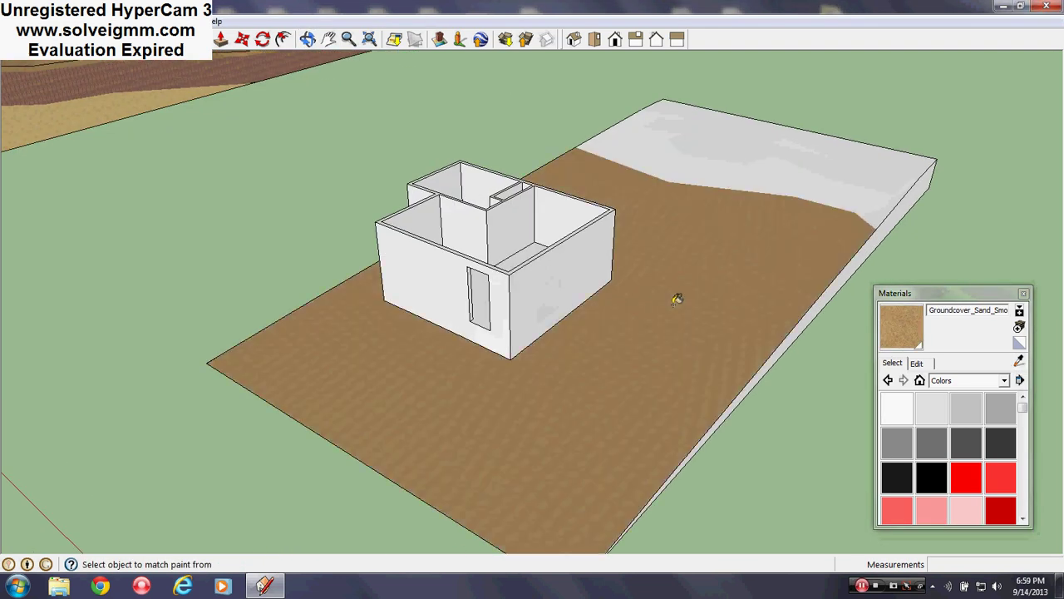
pyautogui.click(780, 173)
pyautogui.moveTo(780, 173)
pyautogui.mouseDown(button='middle')
pyautogui.moveTo(717, 242)
pyautogui.moveTo(328, 287)
pyautogui.moveTo(646, 416)
pyautogui.mouseUp(button='middle')
pyautogui.scroll(2, 562, 405)
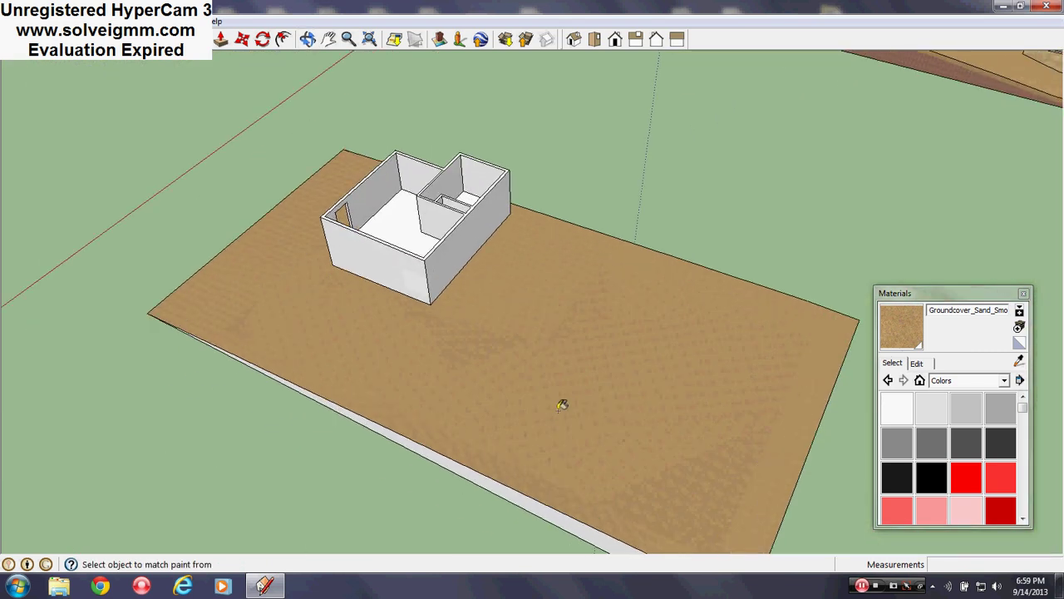
# Step: Examine the painted terrain and the doorway's height above the slope from several sides, and close the materials browser
pyautogui.moveTo(562, 405); pyautogui.dragTo(1039, 407, button='middle')
pyautogui.moveTo(469, 406); pyautogui.dragTo(233, 405, button='middle')
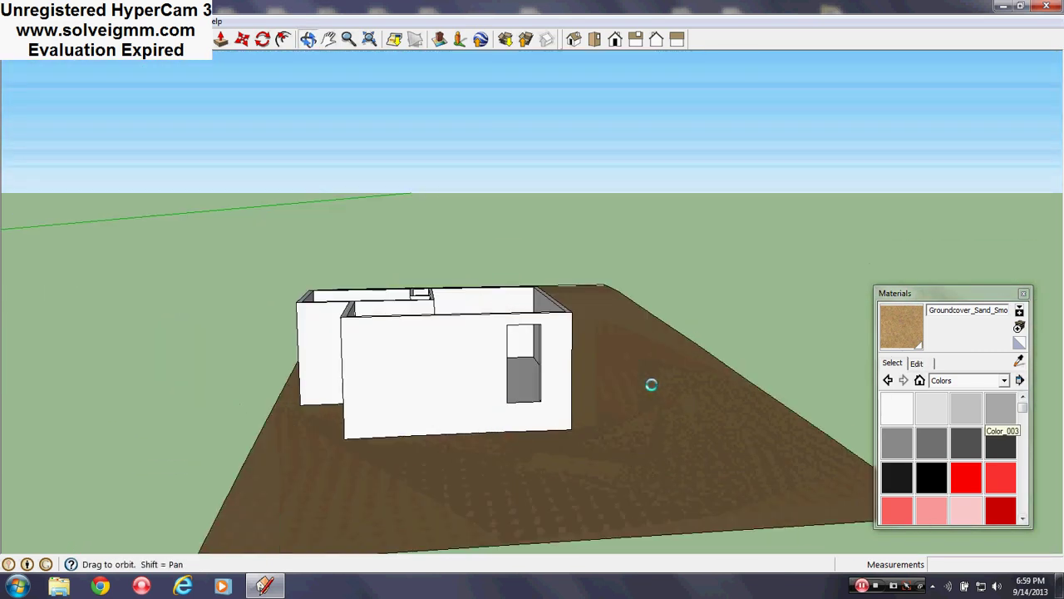
pyautogui.moveTo(651, 384); pyautogui.dragTo(566, 438, button='middle')
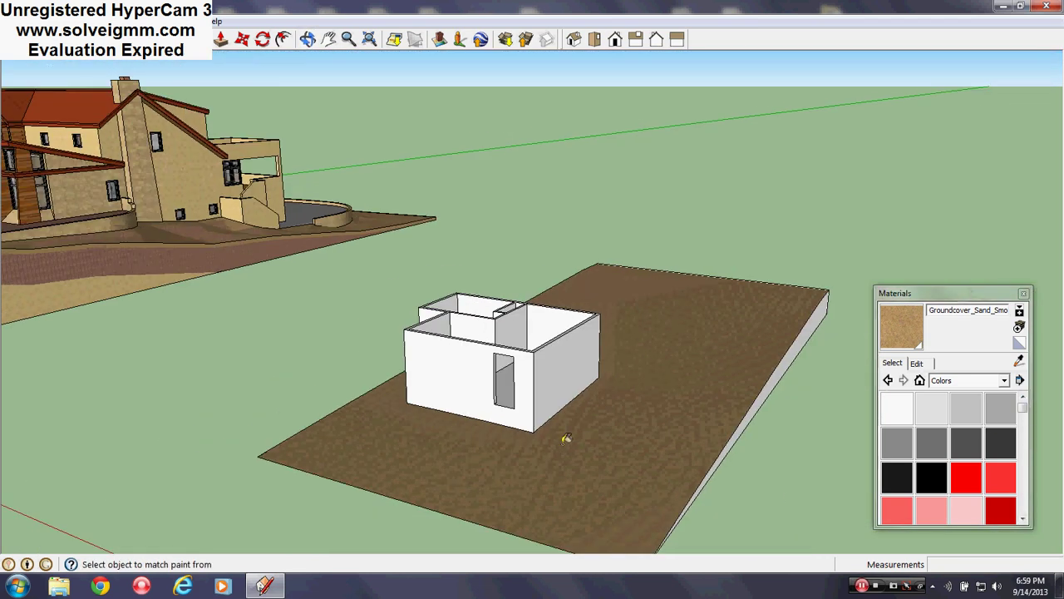
pyautogui.moveTo(520, 379); pyautogui.dragTo(580, 424, button='middle')
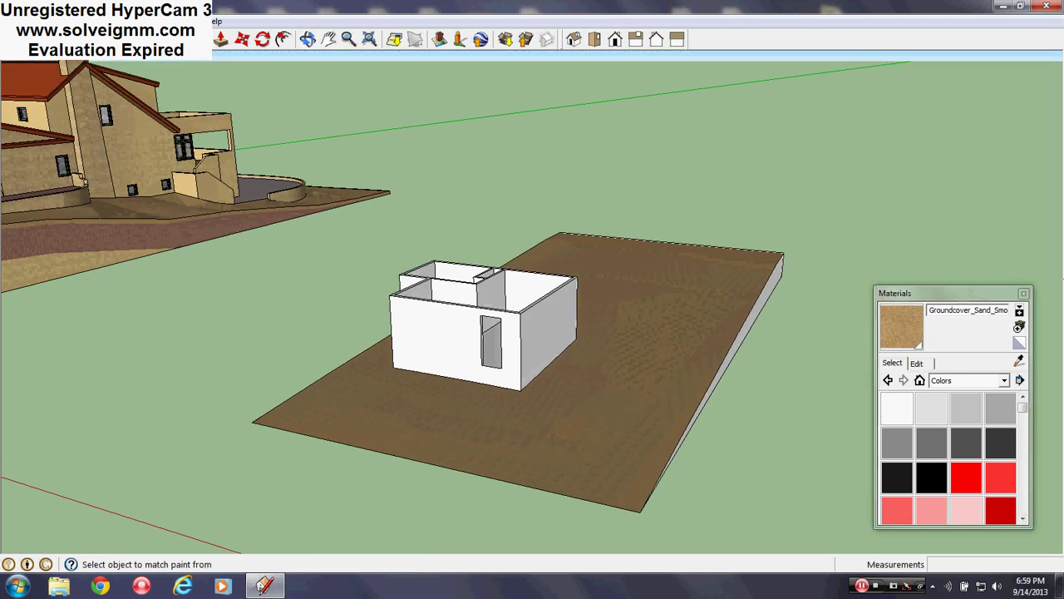
pyautogui.click(1023, 292)
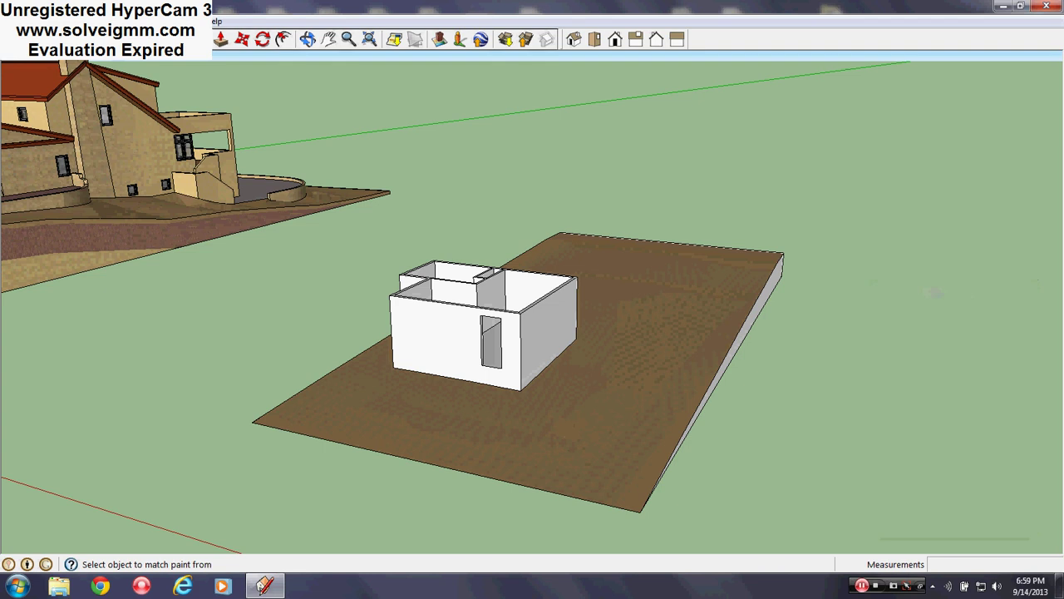
pyautogui.press('l')
pyautogui.moveTo(519, 366); pyautogui.dragTo(732, 487, button='middle')
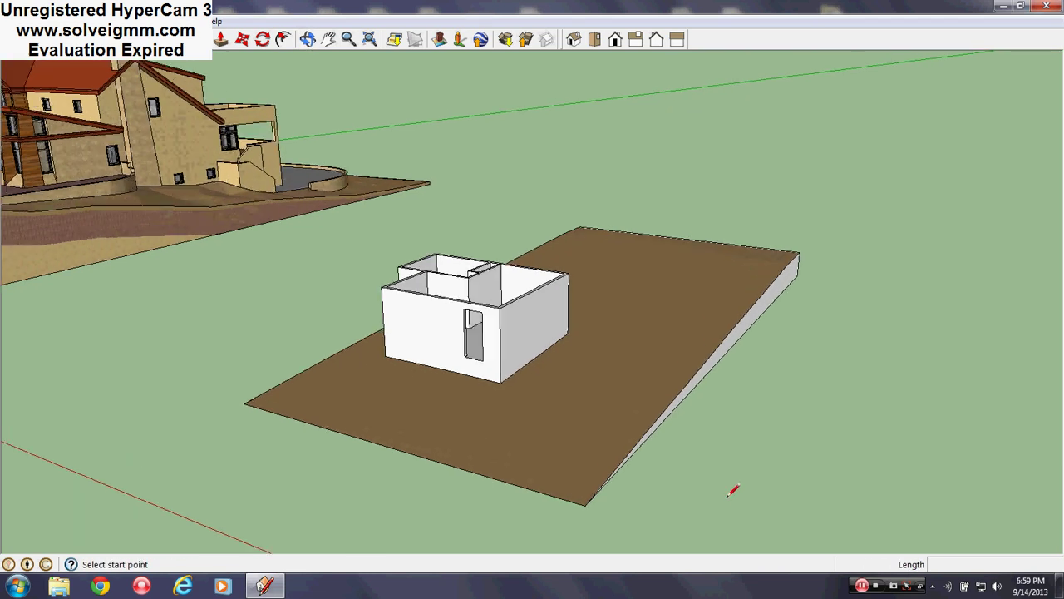
pyautogui.scroll(3, 724, 482)
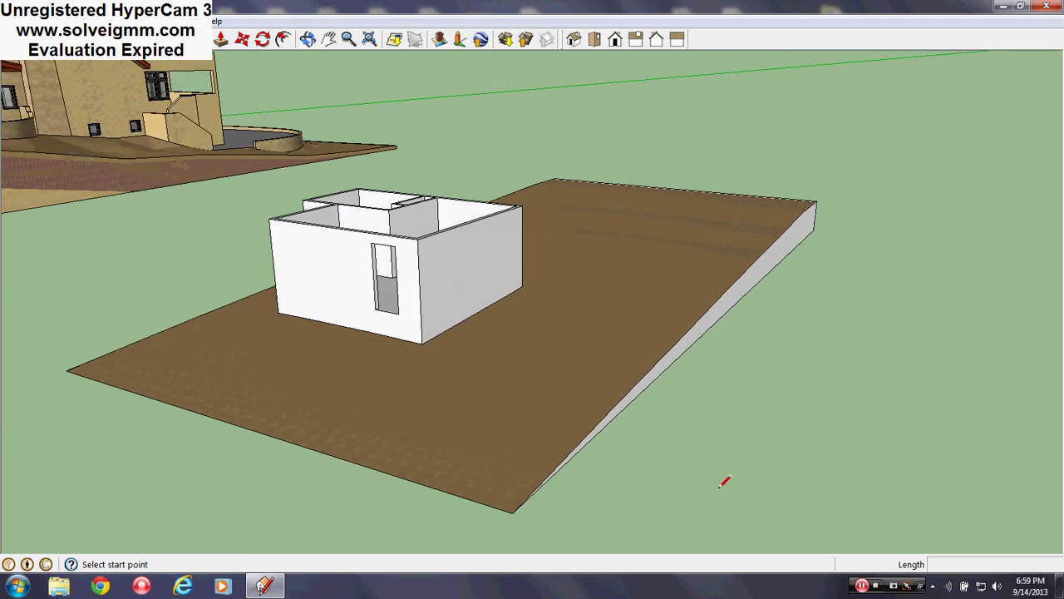